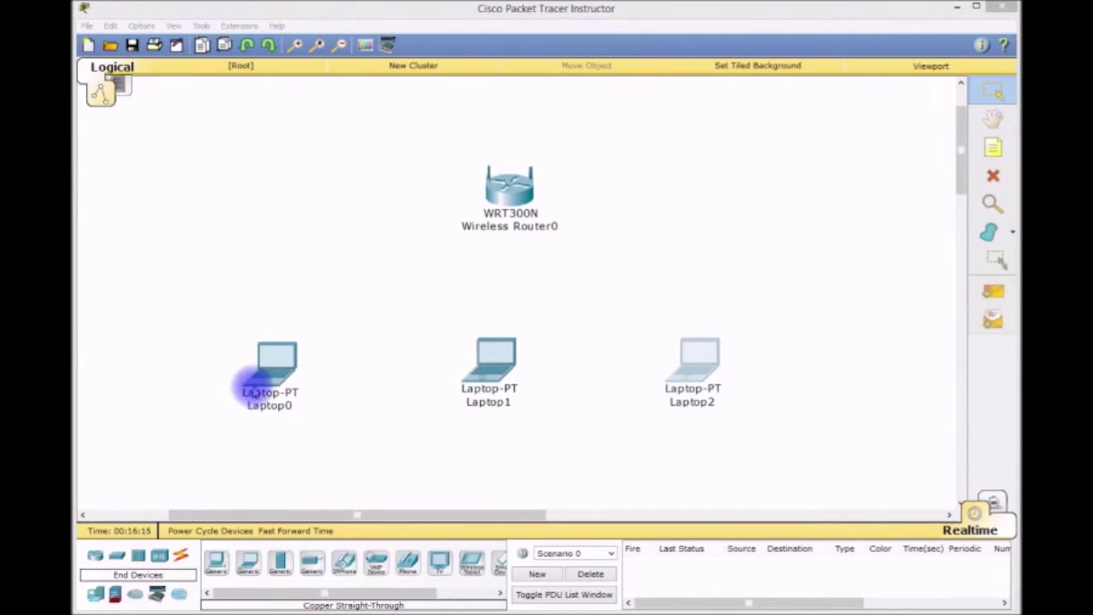
Replace Laptop0's Ethernet module with a WPC300N wireless module.
{"action": "left_click", "coordinate": [266, 375]}
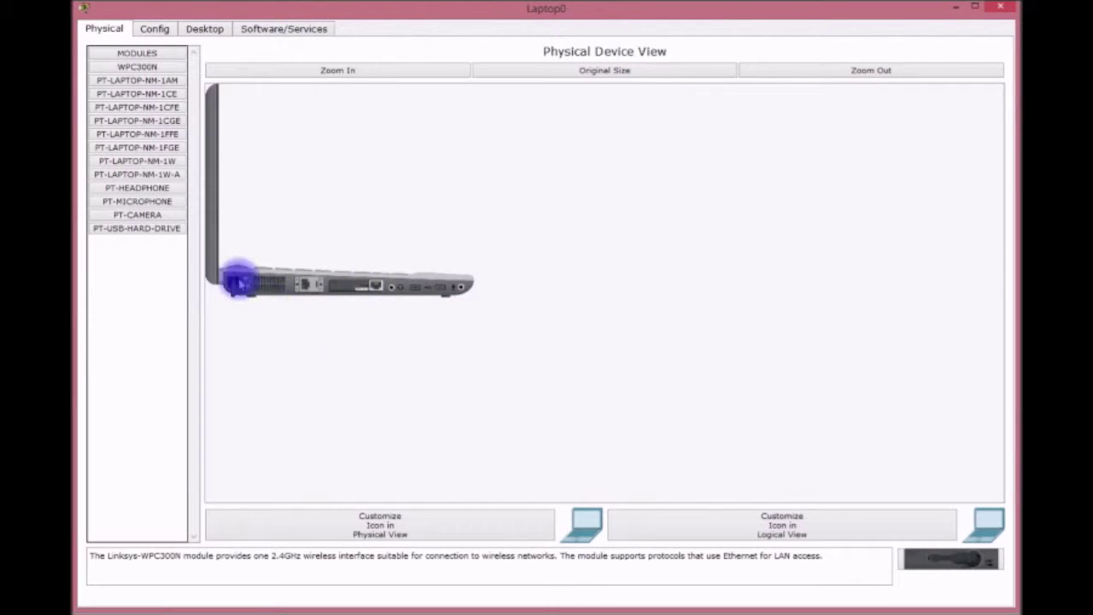
{"action": "left_click_drag", "start_coordinate": [239, 284], "coordinate": [127, 156]}
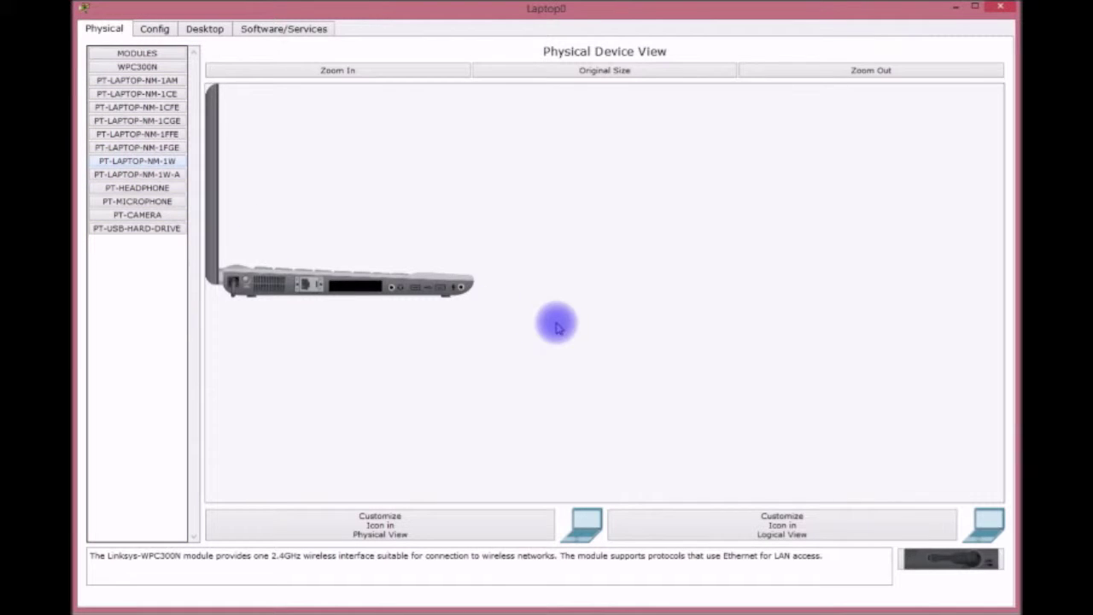
{"action": "left_click_drag", "start_coordinate": [968, 556], "coordinate": [348, 287]}
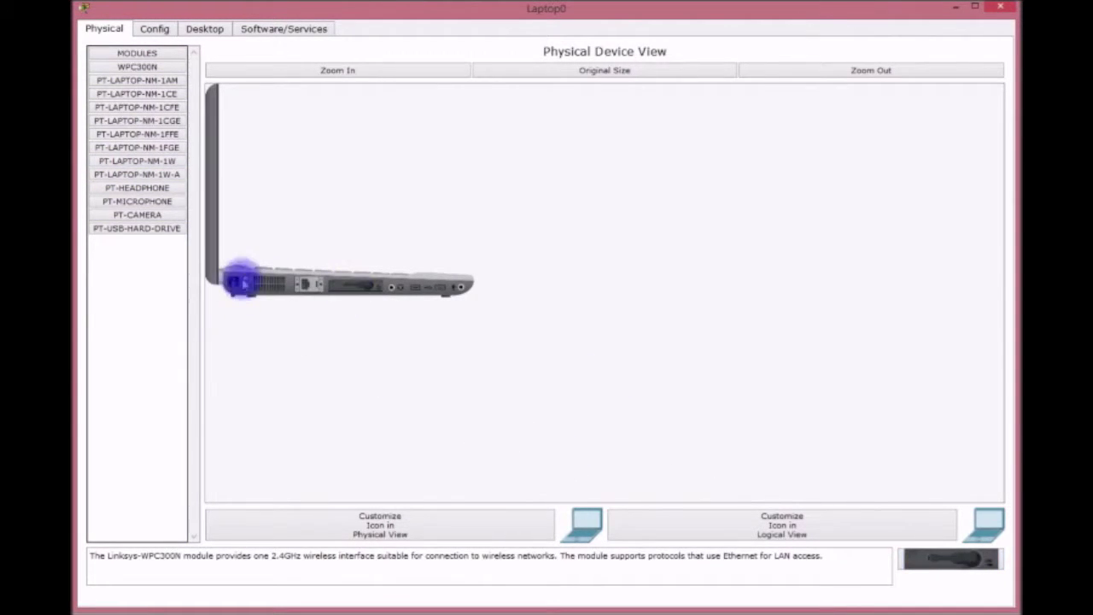
{"action": "left_click", "coordinate": [957, 10]}
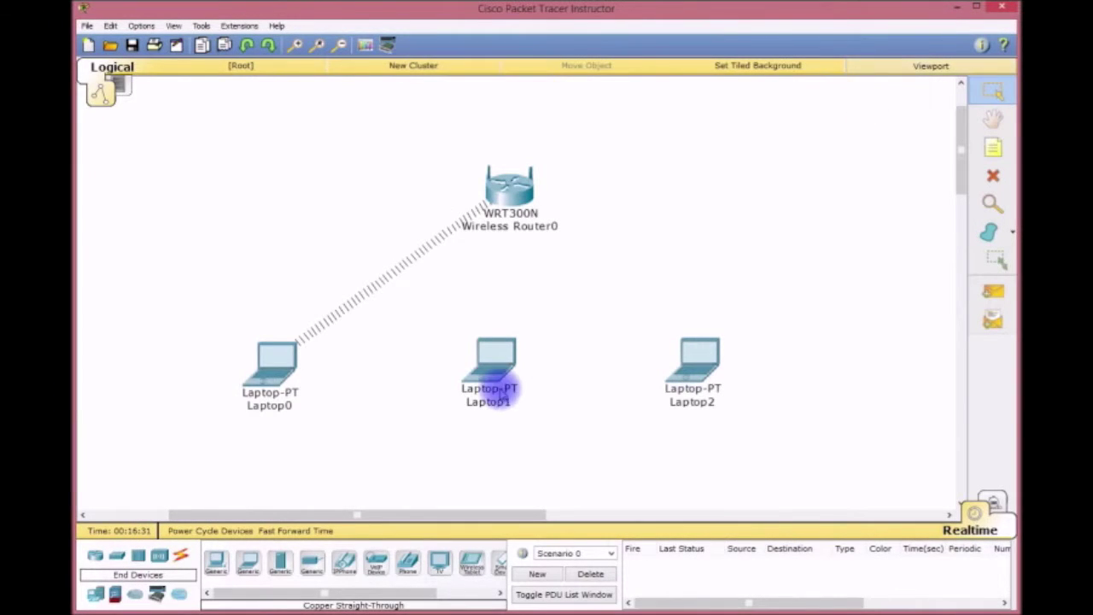
Replace Laptop1's wired module with a WPC300N wireless module.
{"action": "left_click", "coordinate": [489, 367]}
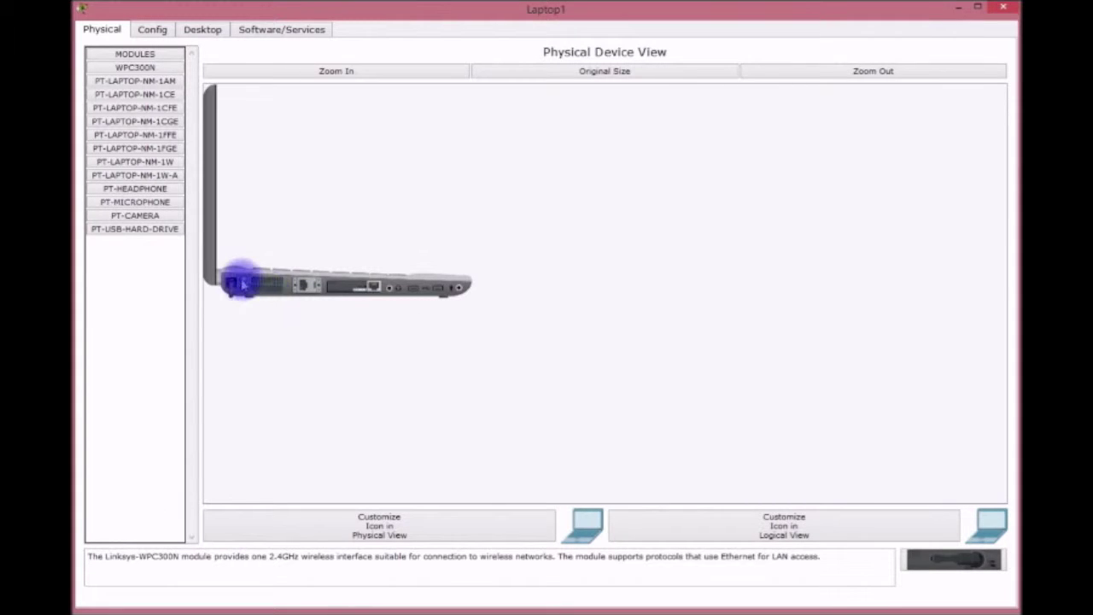
{"action": "left_click_drag", "start_coordinate": [364, 287], "coordinate": [139, 147]}
{"action": "left_click_drag", "start_coordinate": [960, 561], "coordinate": [373, 293]}
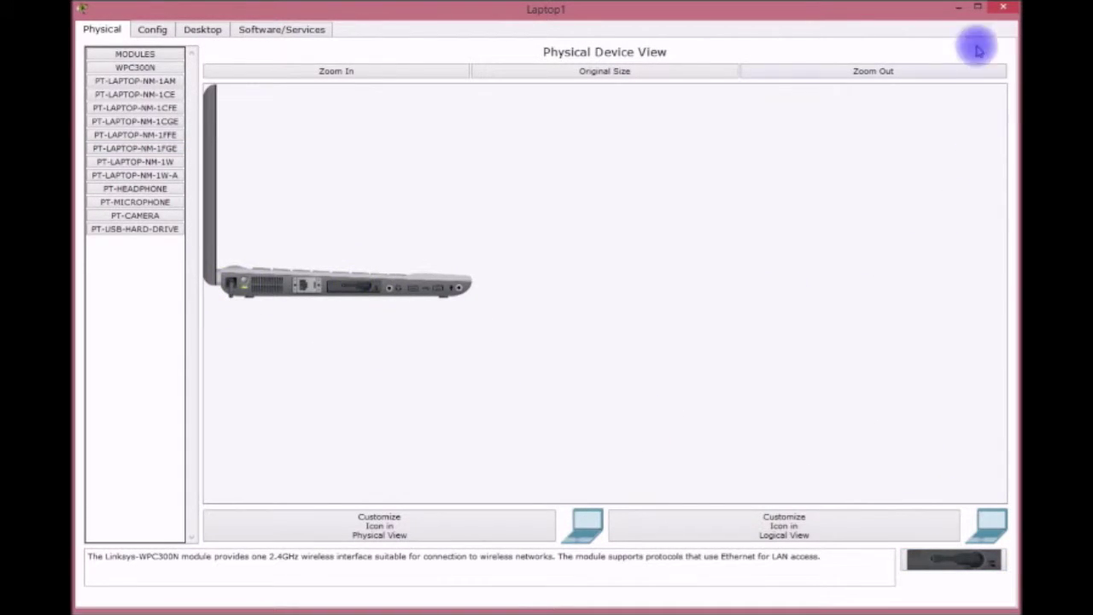
{"action": "left_click", "coordinate": [958, 8]}
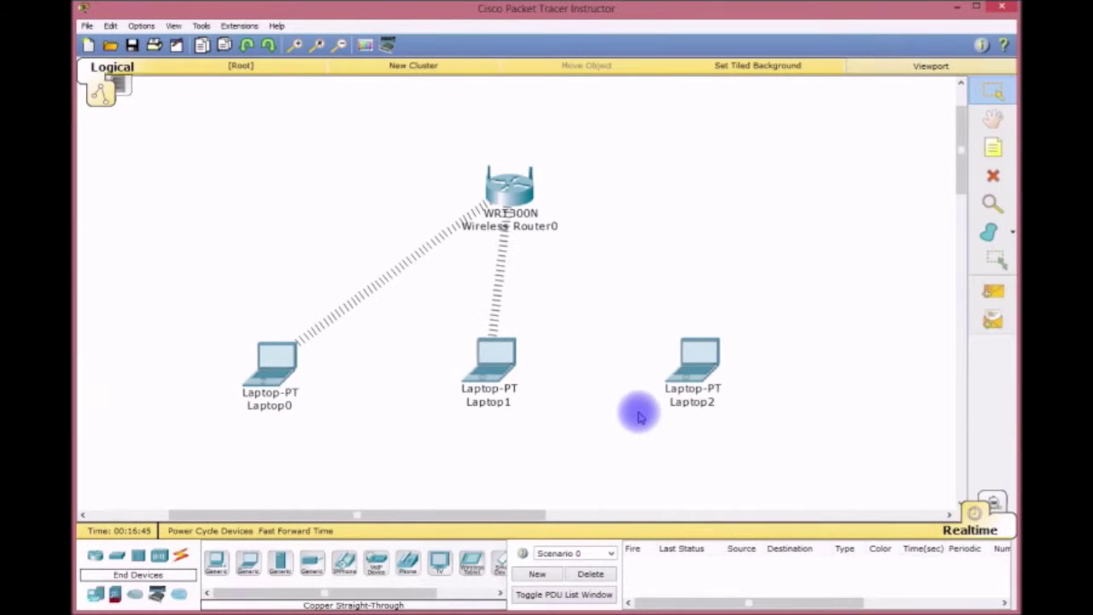
Power off Laptop2 and swap its wired module for a WPC300N wireless module.
{"action": "left_click", "coordinate": [700, 369]}
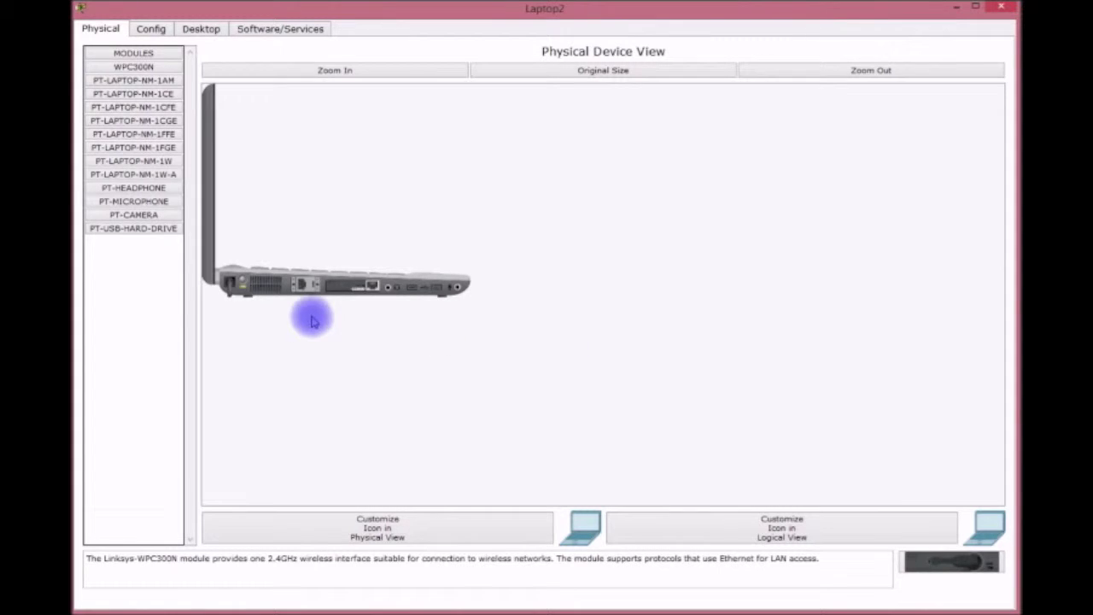
{"action": "left_click", "coordinate": [241, 284]}
{"action": "left_click_drag", "start_coordinate": [241, 285], "coordinate": [116, 170]}
{"action": "left_click_drag", "start_coordinate": [965, 563], "coordinate": [367, 288]}
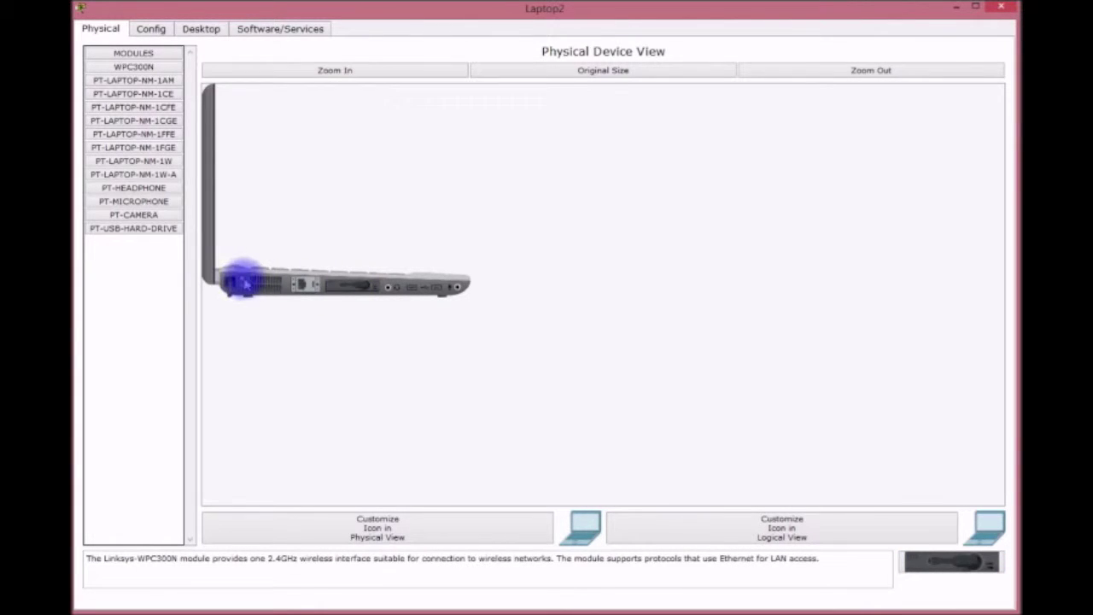
{"action": "left_click", "coordinate": [955, 10]}
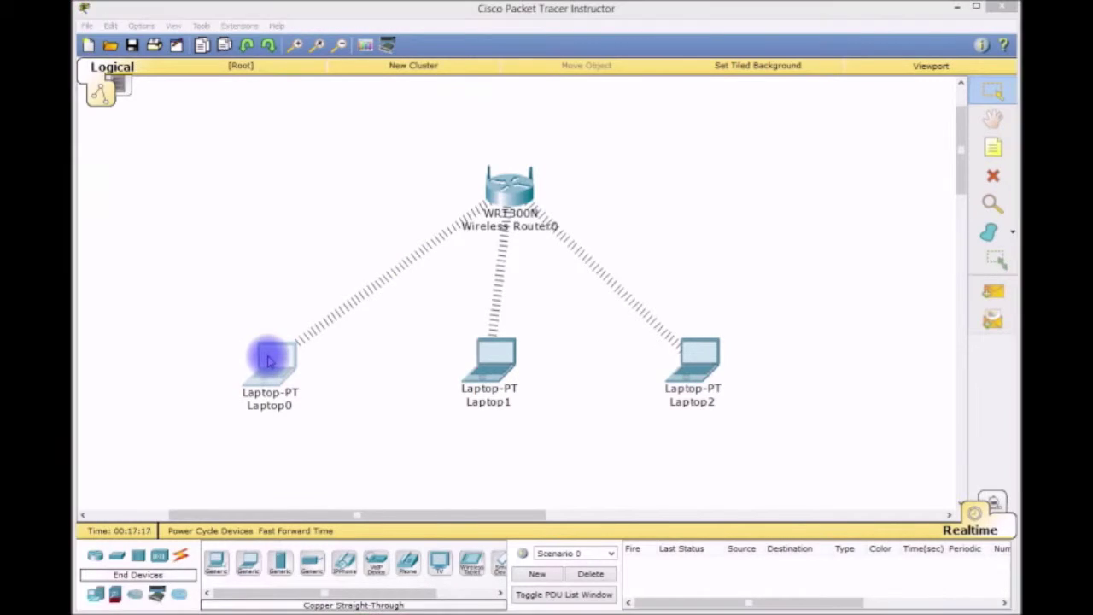
{"action": "left_click", "coordinate": [266, 363]}
{"action": "left_click", "coordinate": [207, 30]}
{"action": "left_click", "coordinate": [159, 77]}
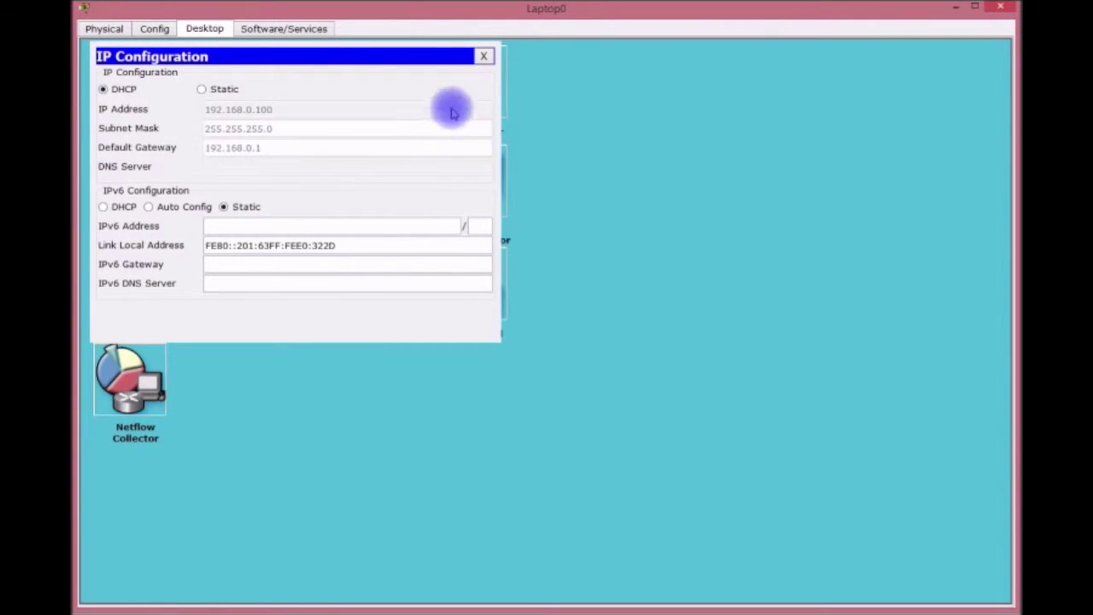
{"action": "left_click", "coordinate": [483, 55]}
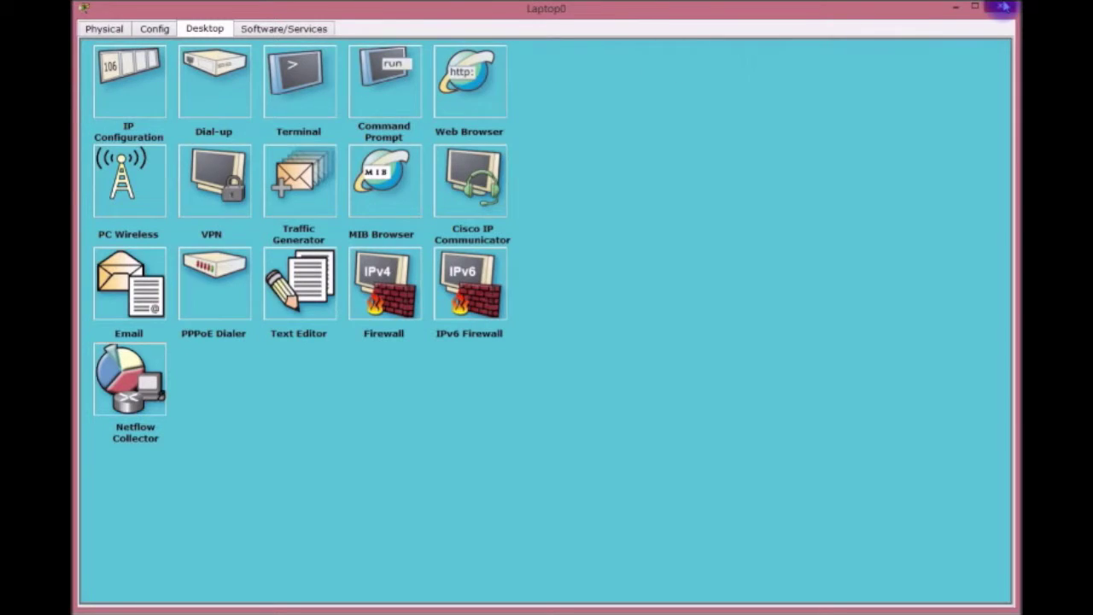
{"action": "left_click", "coordinate": [1002, 8]}
{"action": "left_click", "coordinate": [478, 351]}
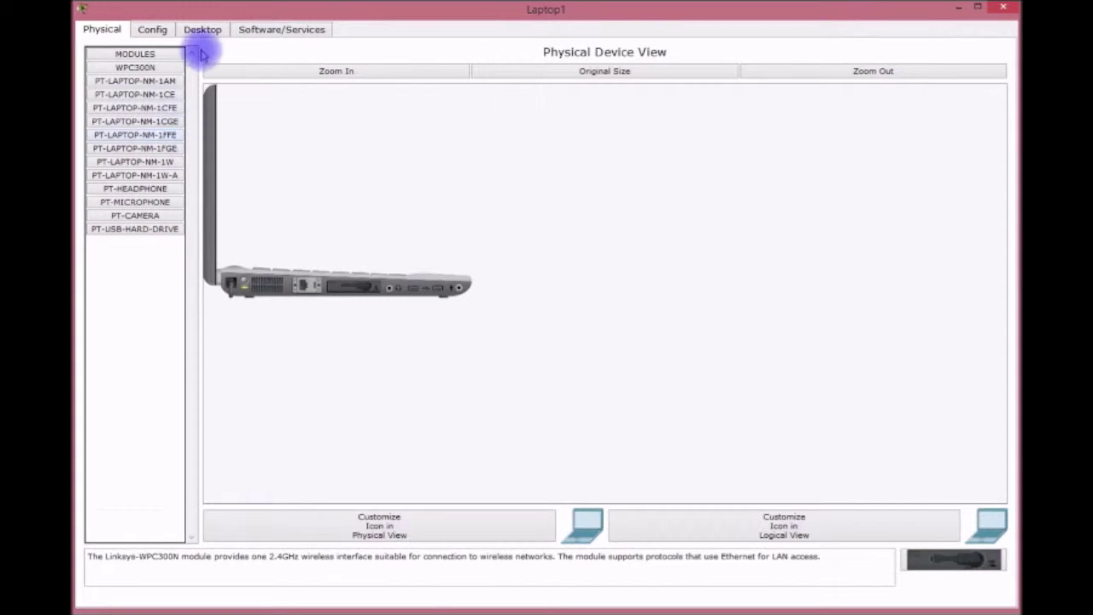
{"action": "left_click", "coordinate": [203, 29]}
{"action": "left_click", "coordinate": [107, 86]}
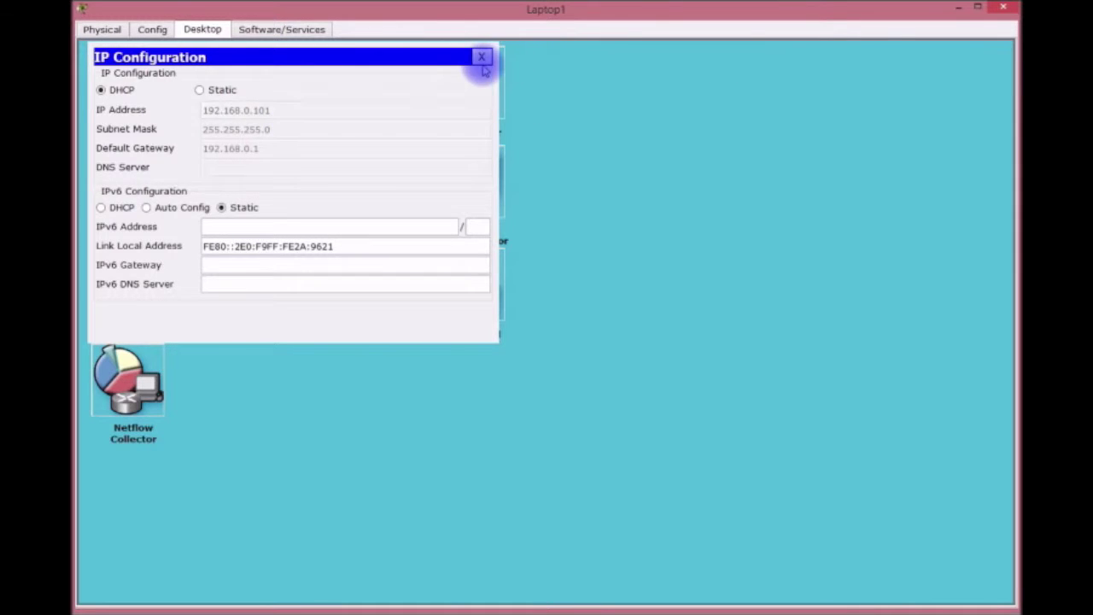
{"action": "left_click", "coordinate": [481, 57]}
{"action": "left_click", "coordinate": [1003, 7]}
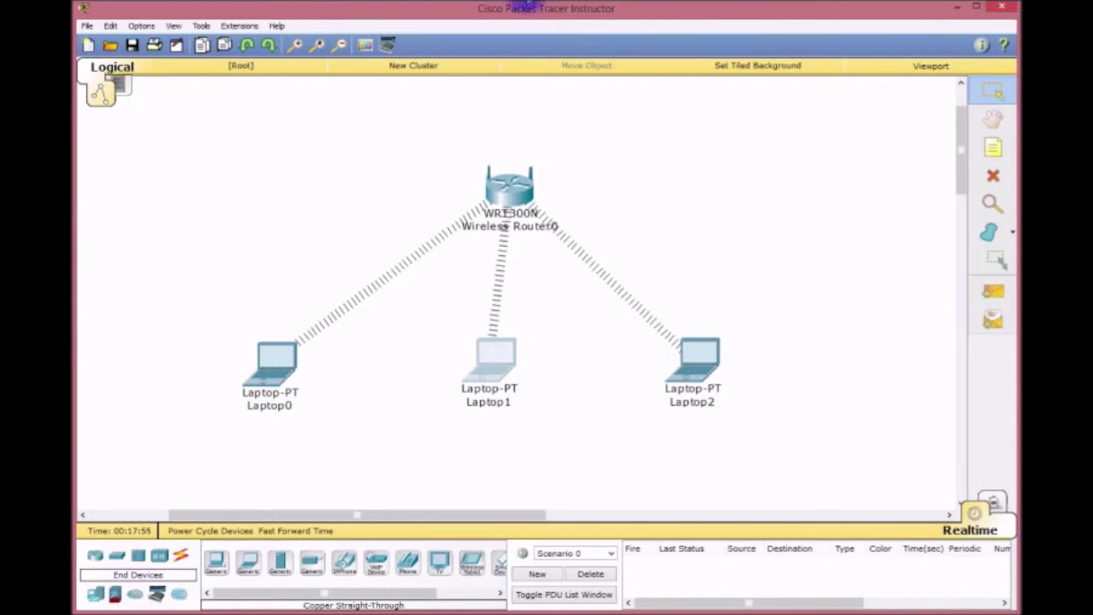
Show Wireless Router0's GUI Setup page with DHCP enabled for 192.168.0.100–149.
{"action": "left_click", "coordinate": [522, 192]}
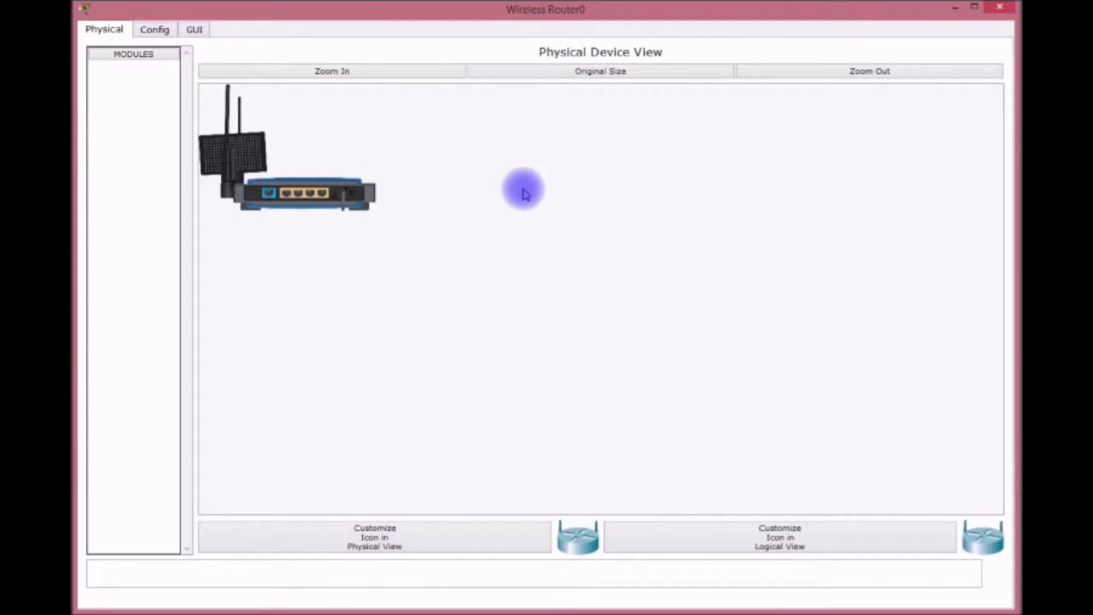
{"action": "left_click", "coordinate": [194, 29]}
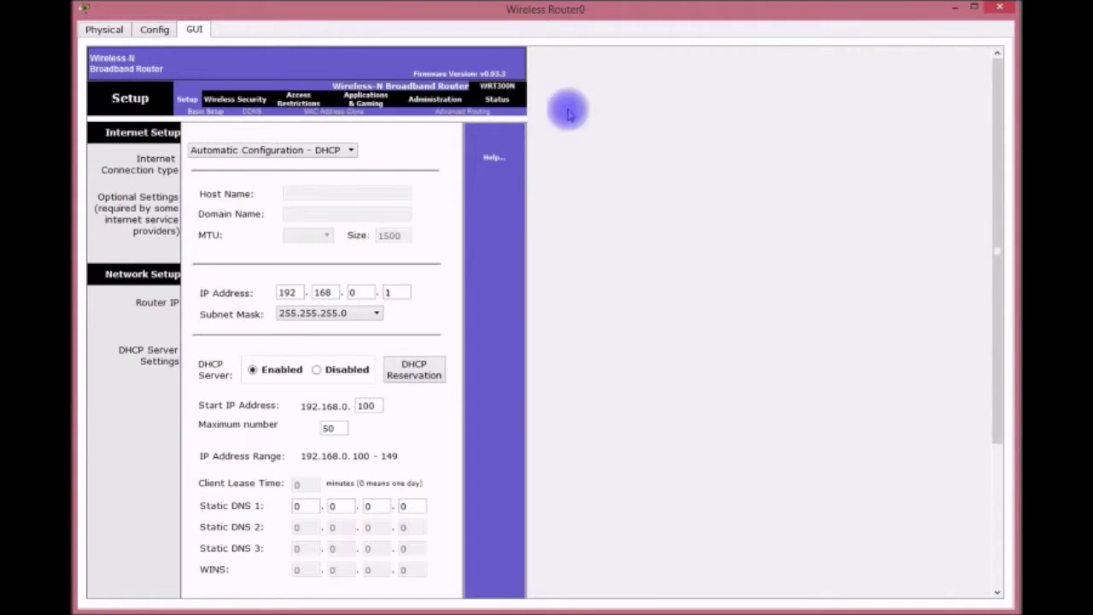
{"action": "left_click", "coordinate": [955, 7]}
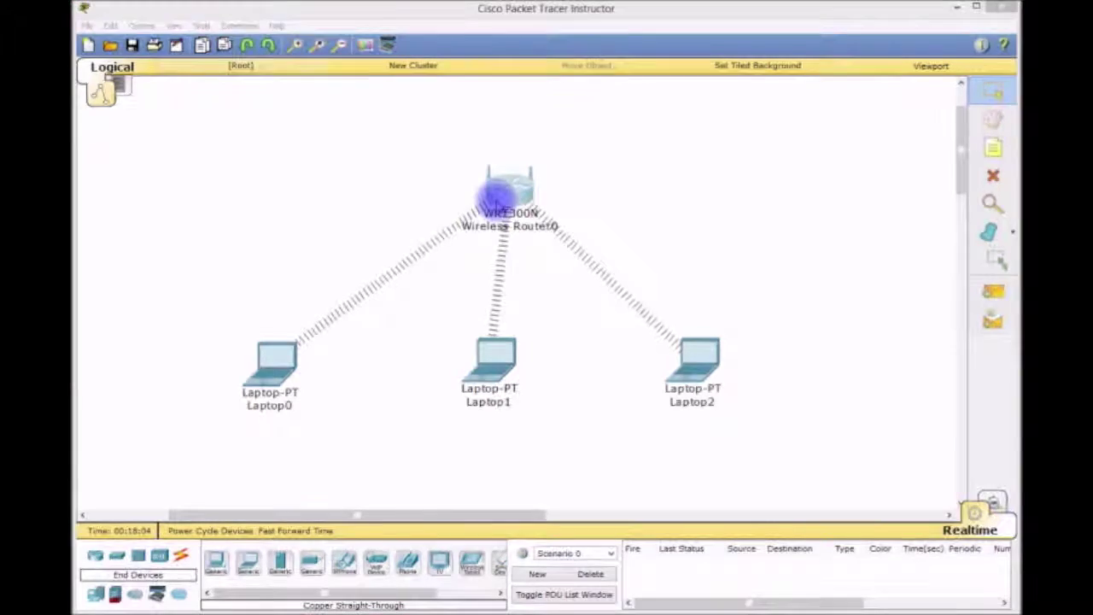
{"action": "left_click", "coordinate": [499, 200]}
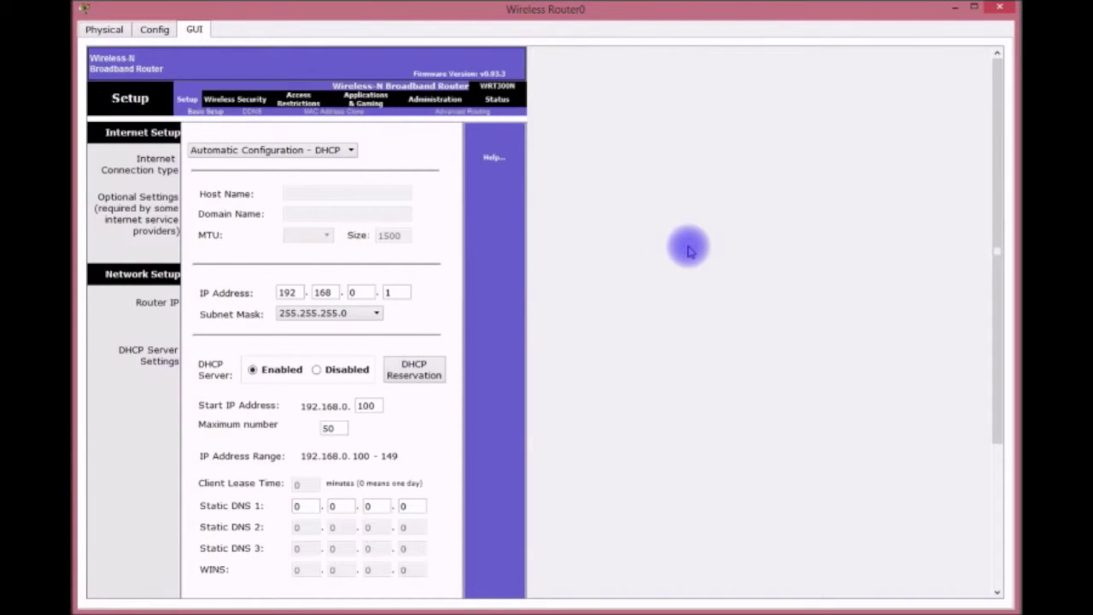
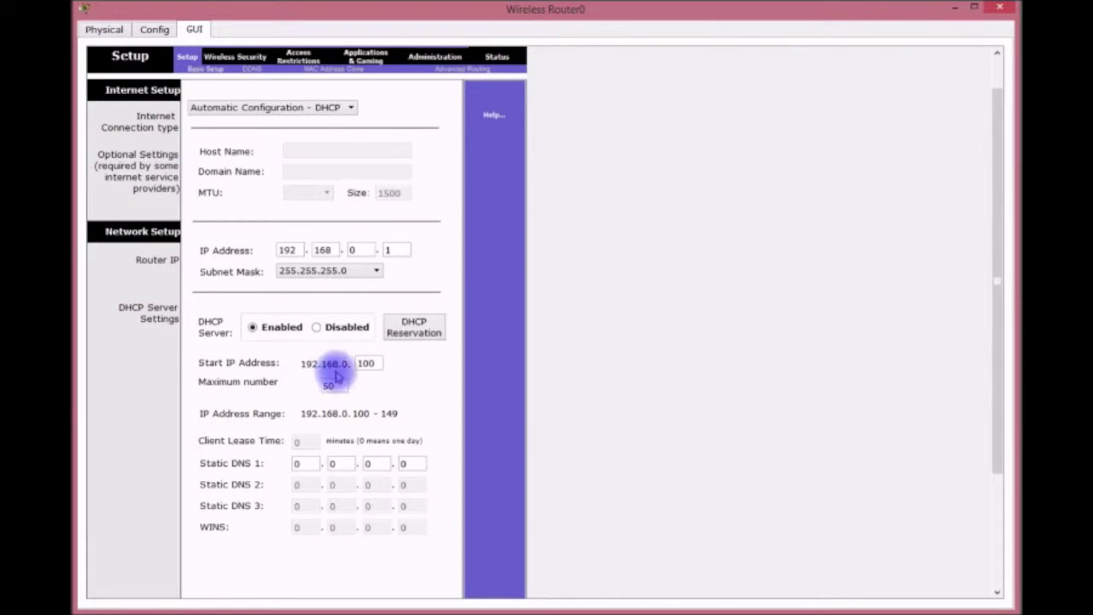
Set the router LAN address to 172.31.200.1 with subnet mask 255.255.255.240.
{"action": "double_click", "coordinate": [290, 249]}
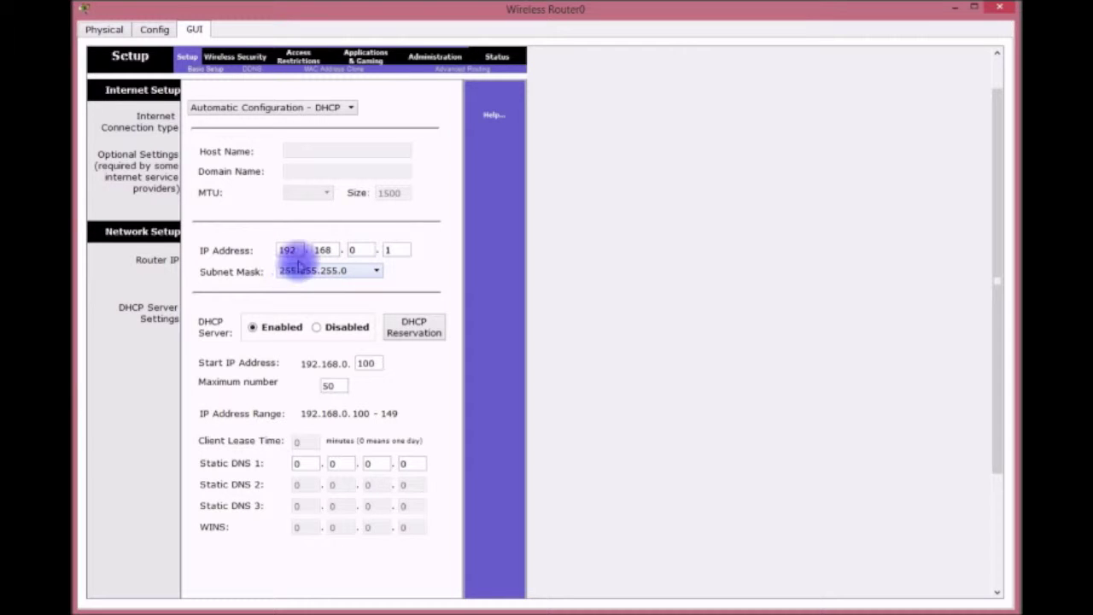
{"action": "left_click", "coordinate": [382, 250]}
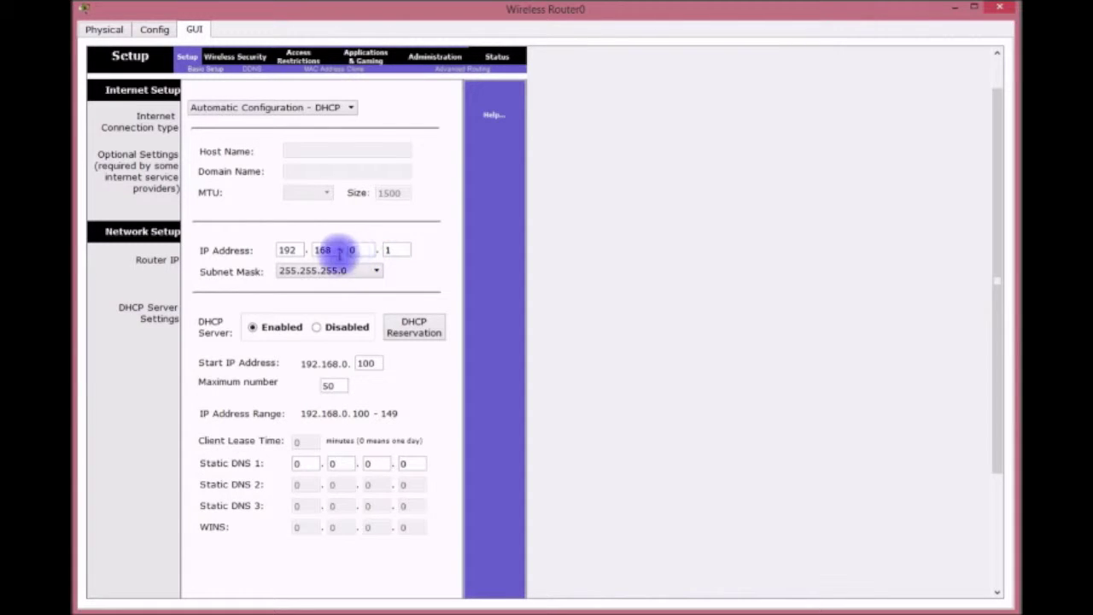
{"action": "double_click", "coordinate": [289, 249]}
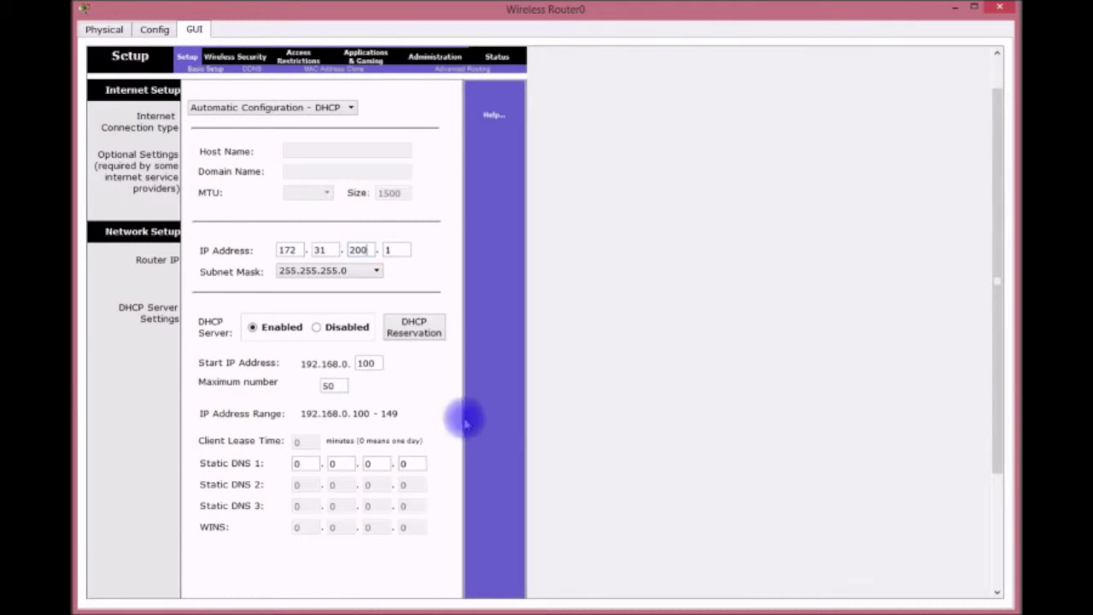
{"action": "left_click", "coordinate": [388, 250]}
{"action": "type", "text": "1"}
{"action": "key", "text": "Tab"}
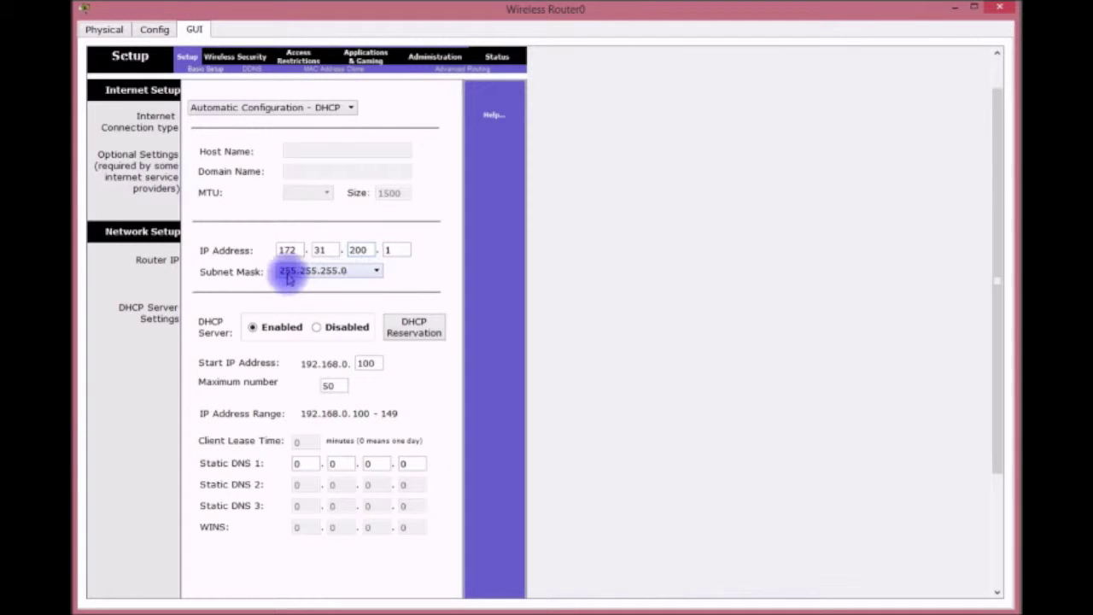
{"action": "left_click", "coordinate": [377, 271]}
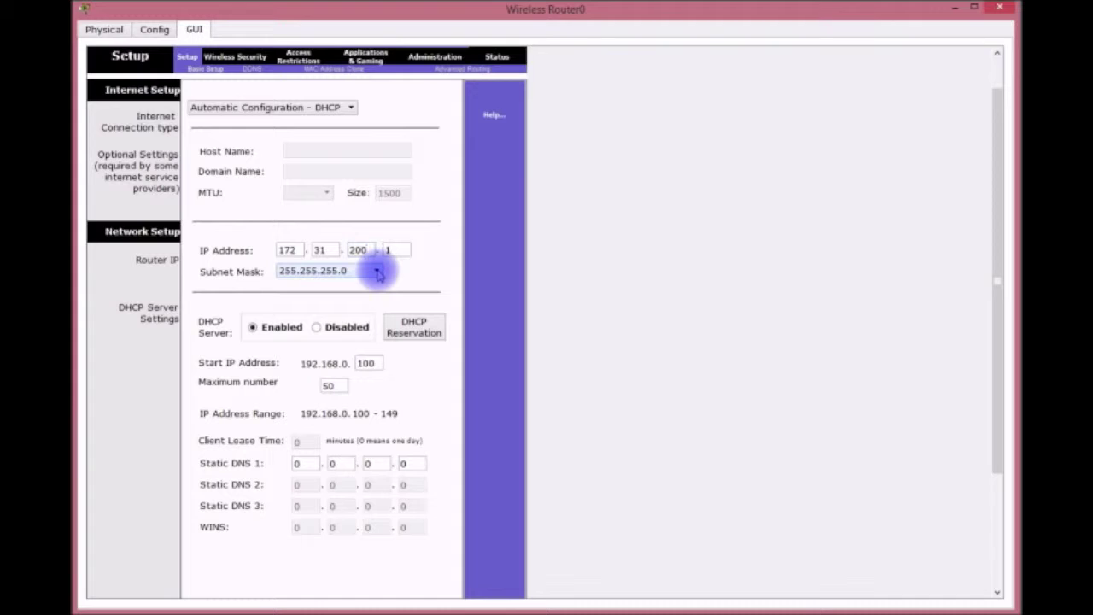
{"action": "left_click", "coordinate": [376, 272]}
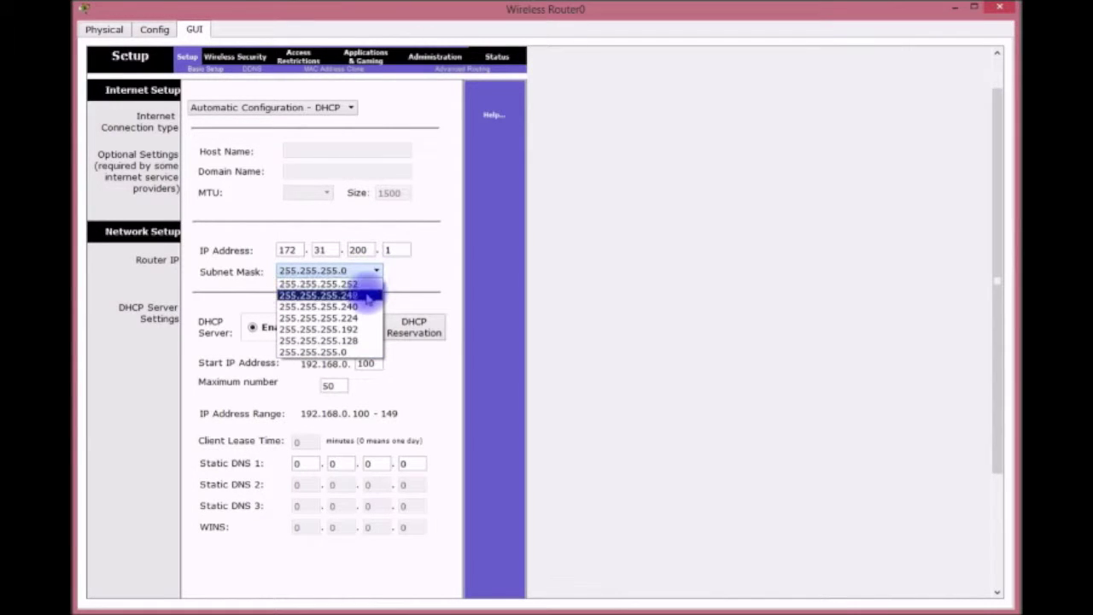
{"action": "left_click", "coordinate": [359, 305]}
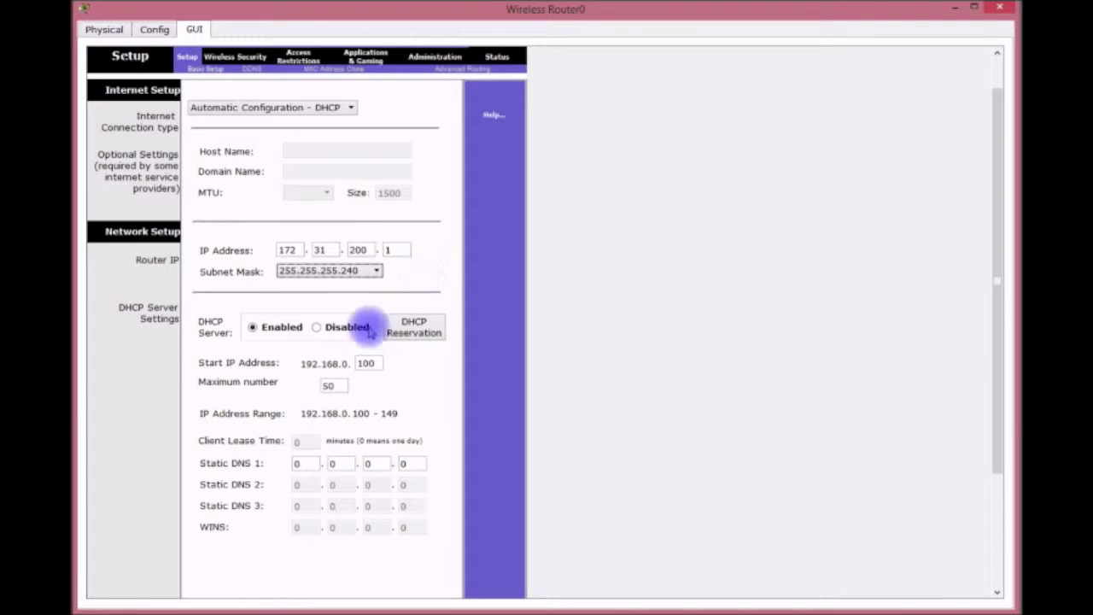
Limit the DHCP pool to 14 users, save the settings and return to the topology.
{"action": "double_click", "coordinate": [343, 391]}
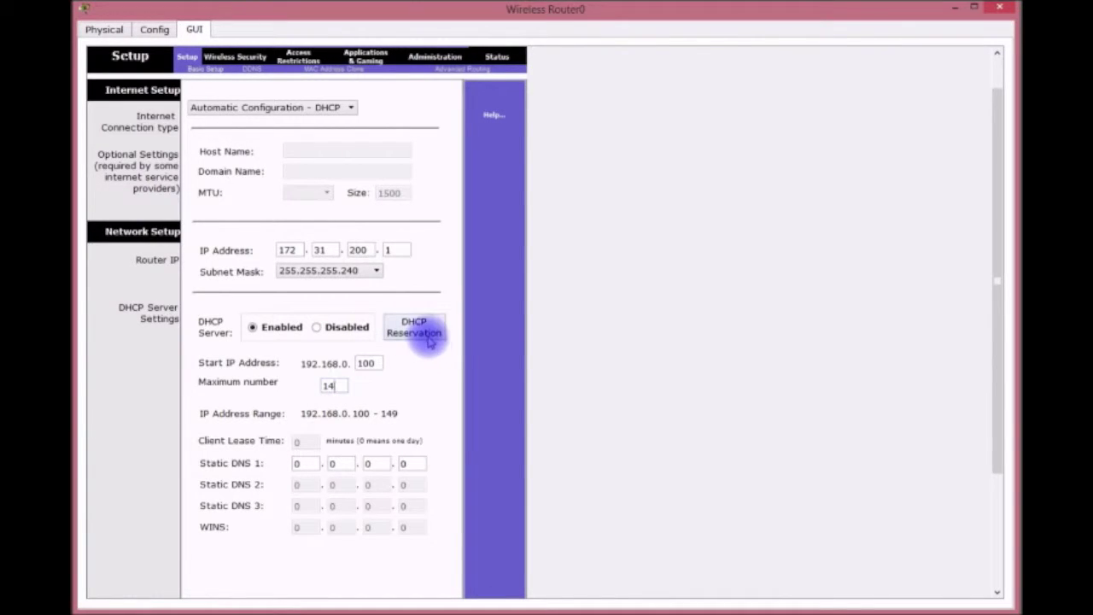
{"action": "left_click_drag", "start_coordinate": [995, 214], "coordinate": [1009, 345]}
{"action": "left_click", "coordinate": [292, 586]}
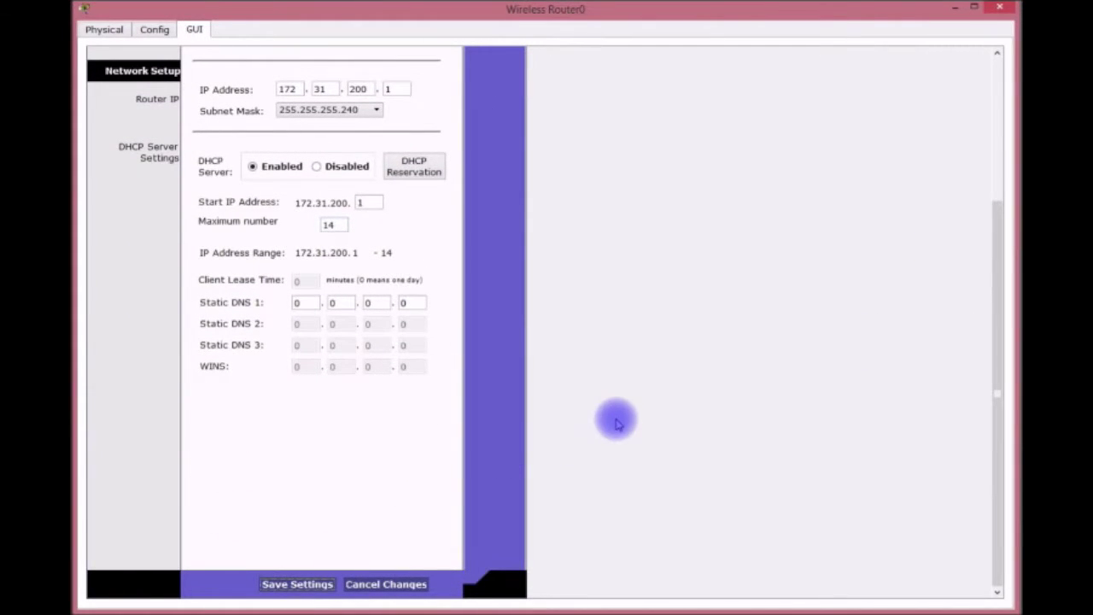
{"action": "scroll", "coordinate": [617, 420], "scroll_direction": "up", "scroll_amount": 4}
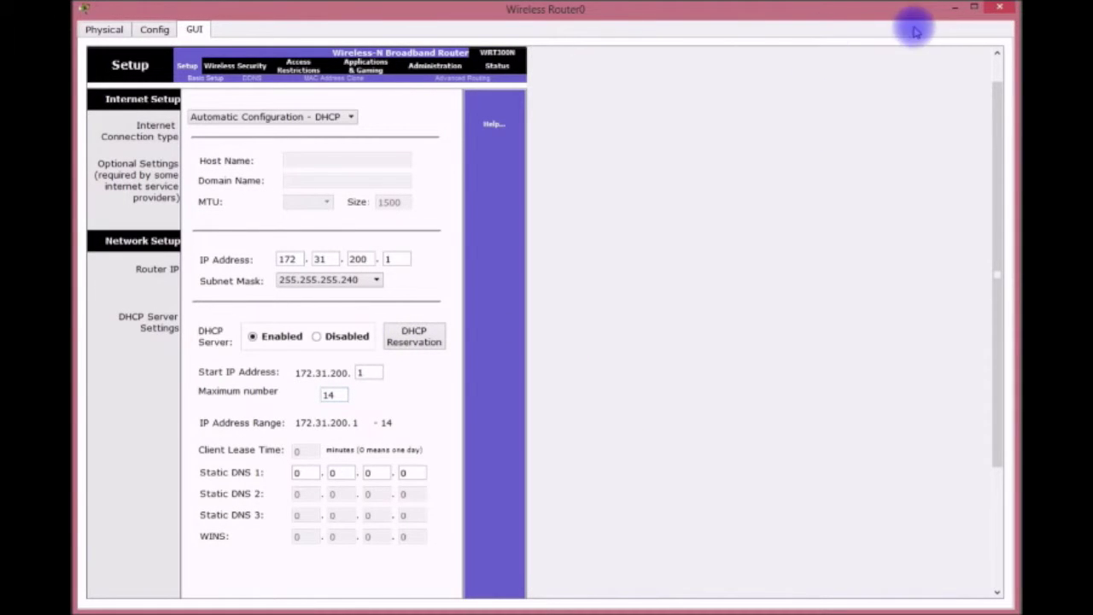
{"action": "left_click", "coordinate": [954, 11]}
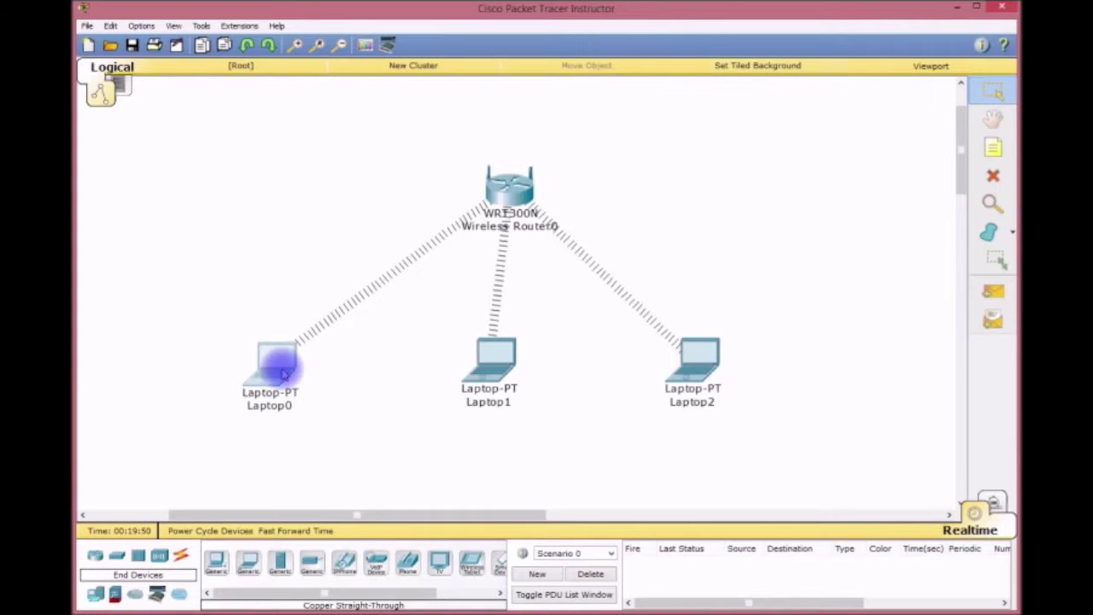
Renew Laptop0's DHCP address by switching its IP configuration to Static and back to DHCP.
{"action": "left_click", "coordinate": [279, 368]}
{"action": "left_click", "coordinate": [472, 252]}
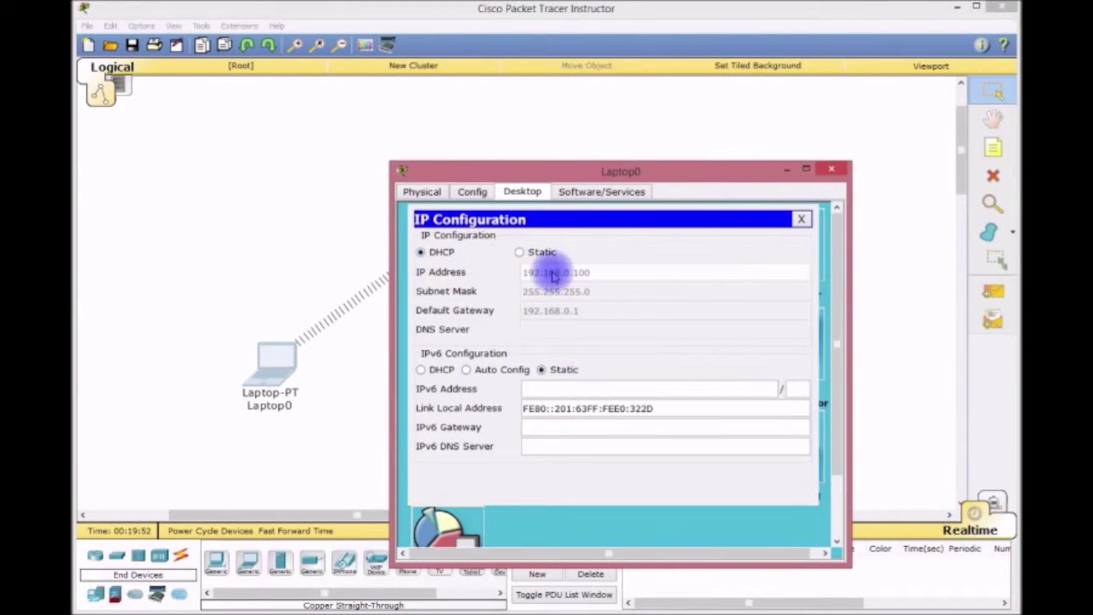
{"action": "left_click", "coordinate": [520, 252]}
{"action": "left_click", "coordinate": [421, 252]}
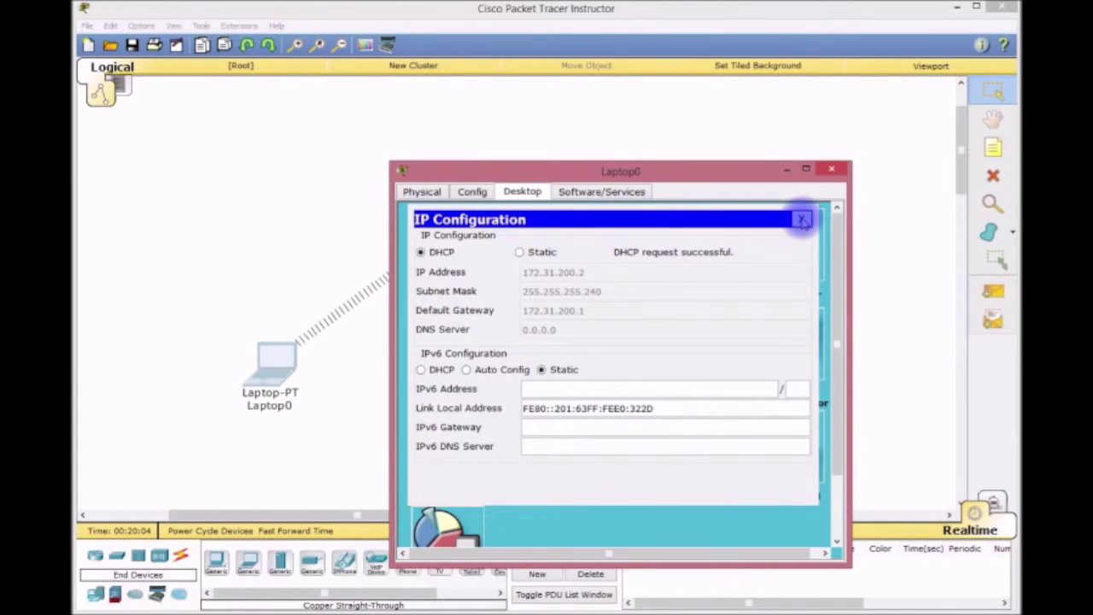
{"action": "left_click", "coordinate": [801, 219]}
{"action": "left_click", "coordinate": [831, 169]}
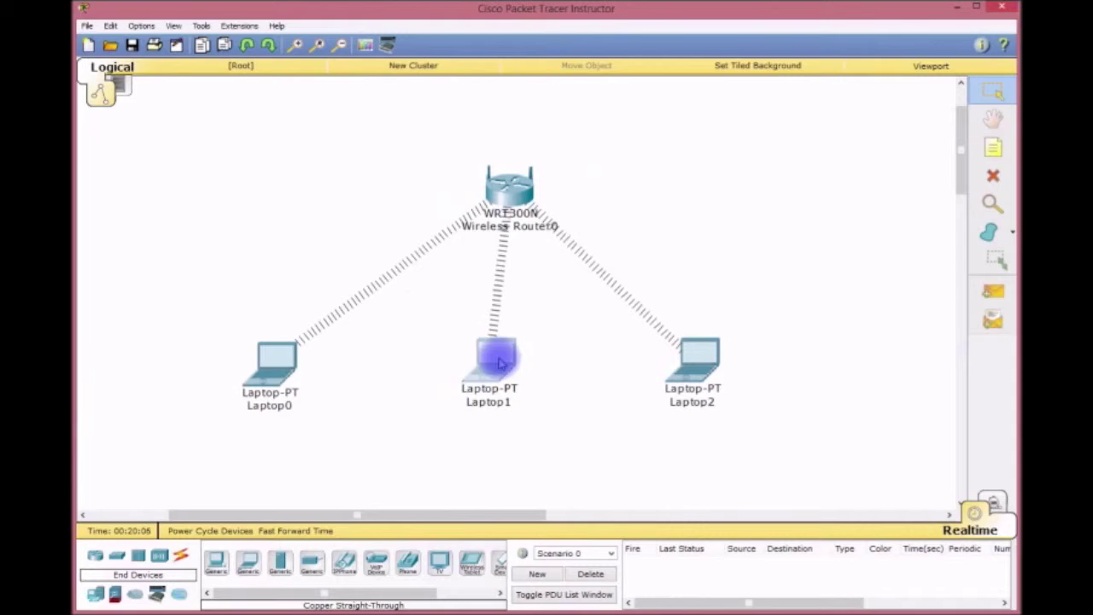
Renew Laptop1's DHCP lease to get 172.31.200.3 via gateway 172.31.200.1.
{"action": "left_click", "coordinate": [501, 362]}
{"action": "left_click", "coordinate": [463, 259]}
{"action": "left_click", "coordinate": [521, 252]}
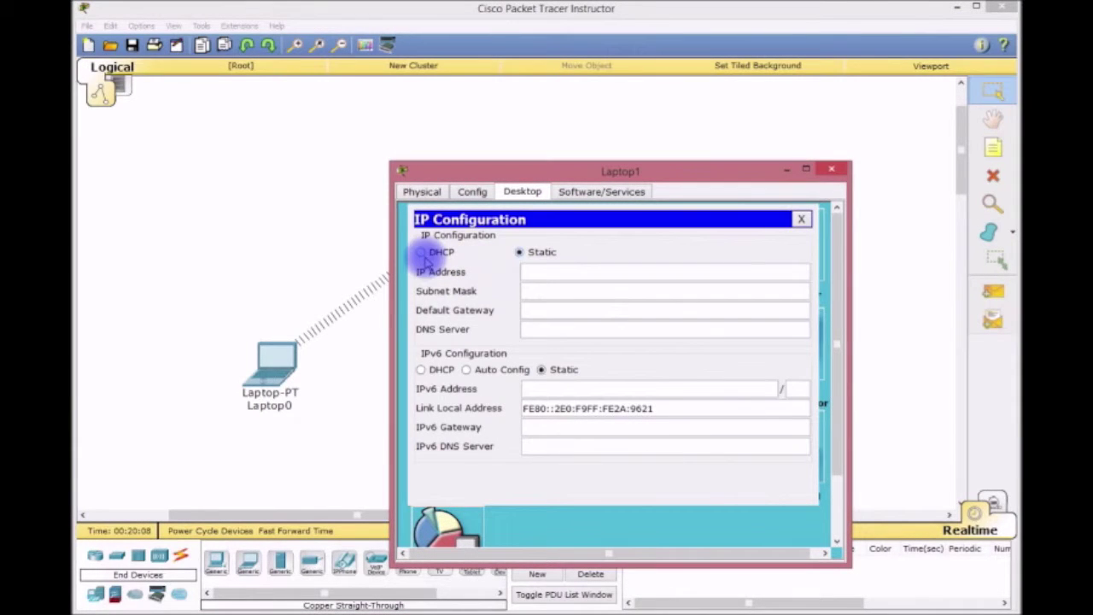
{"action": "left_click", "coordinate": [421, 252]}
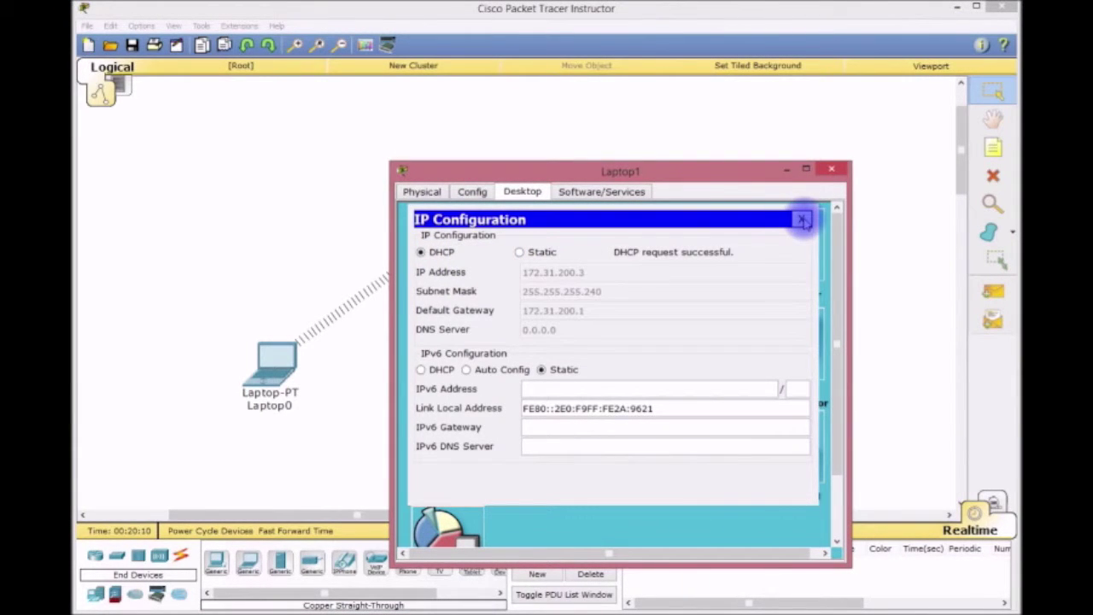
{"action": "left_click", "coordinate": [802, 219]}
{"action": "left_click", "coordinate": [831, 169]}
Renew Laptop2's DHCP address by toggling its IP configuration from Static back to DHCP.
{"action": "left_click", "coordinate": [693, 352]}
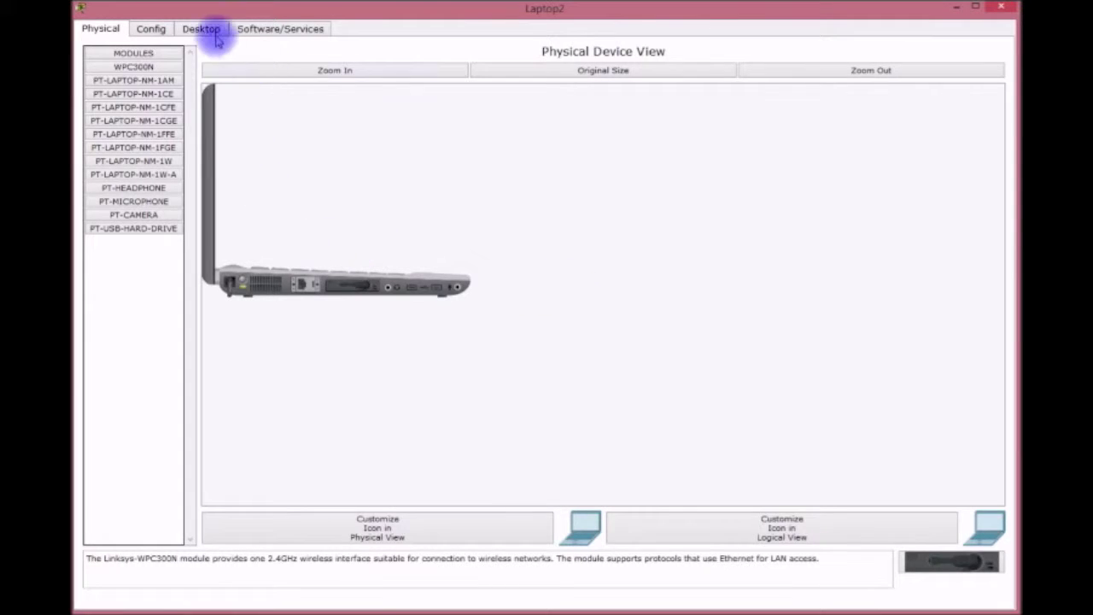
{"action": "left_click", "coordinate": [204, 28]}
{"action": "left_click", "coordinate": [122, 75]}
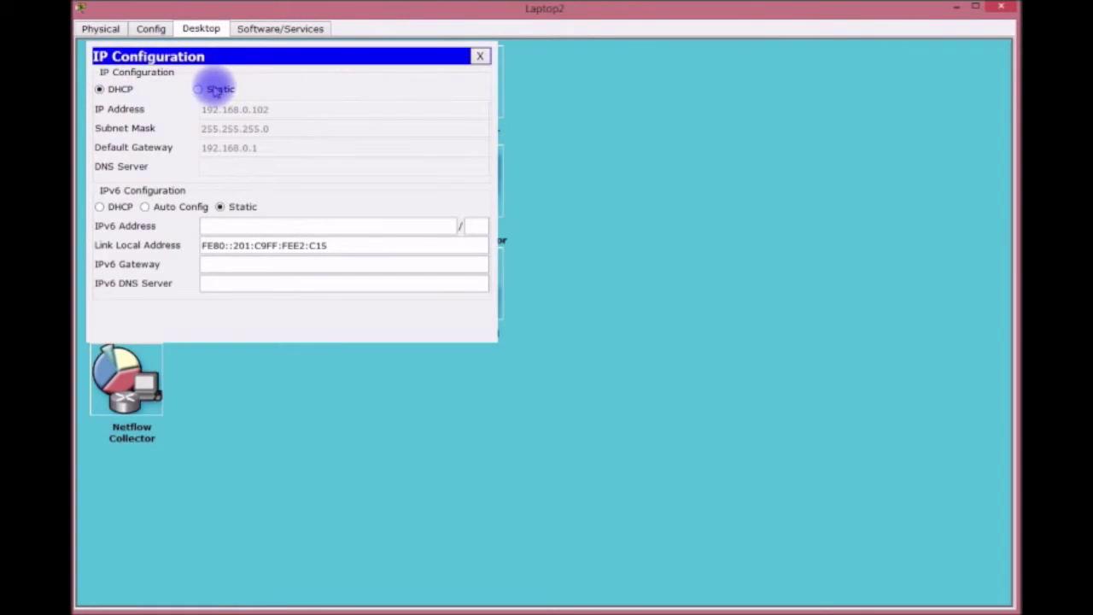
{"action": "left_click", "coordinate": [209, 89]}
{"action": "left_click", "coordinate": [111, 89]}
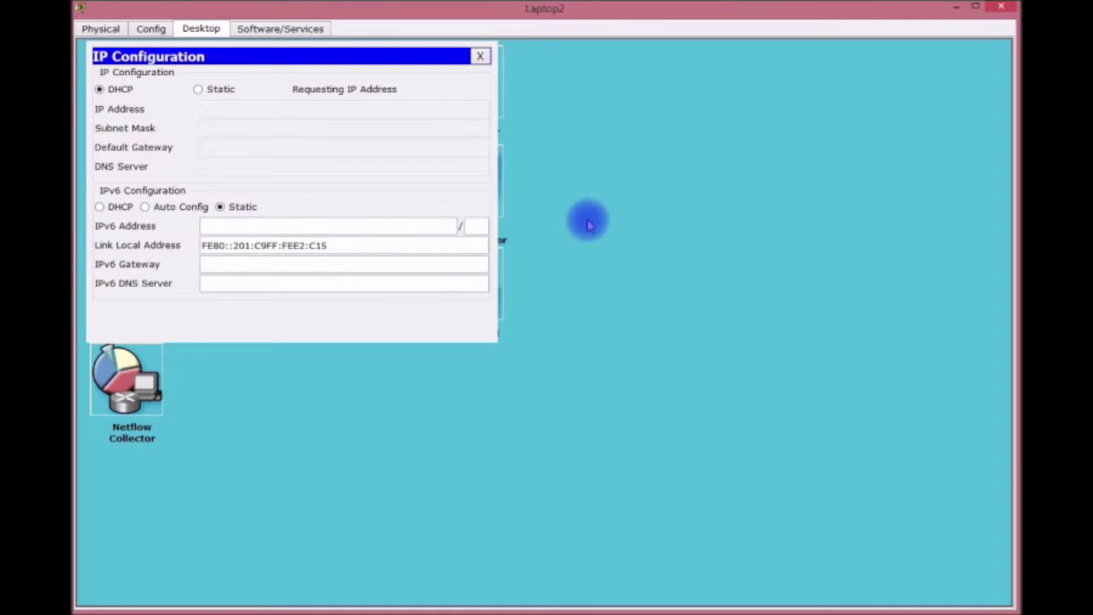
{"action": "left_click", "coordinate": [480, 57]}
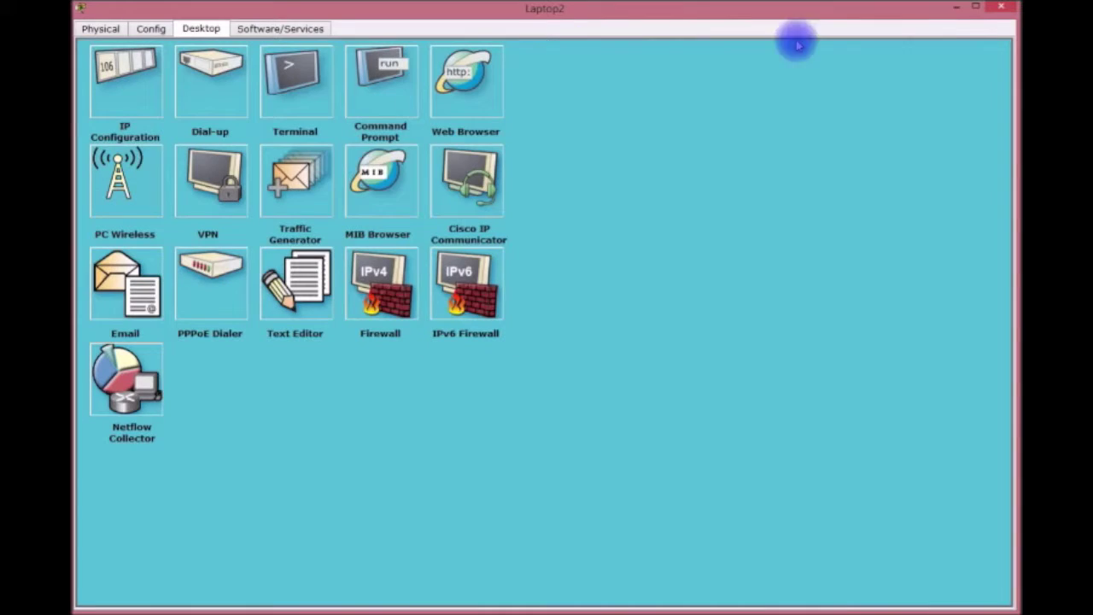
{"action": "left_click", "coordinate": [956, 7]}
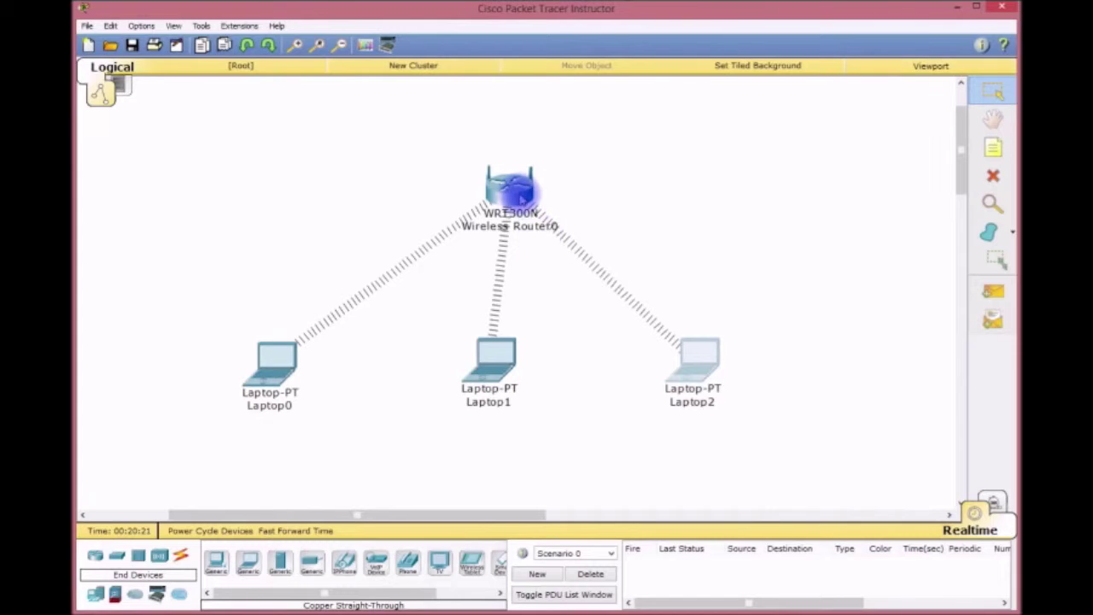
{"action": "left_click", "coordinate": [512, 190]}
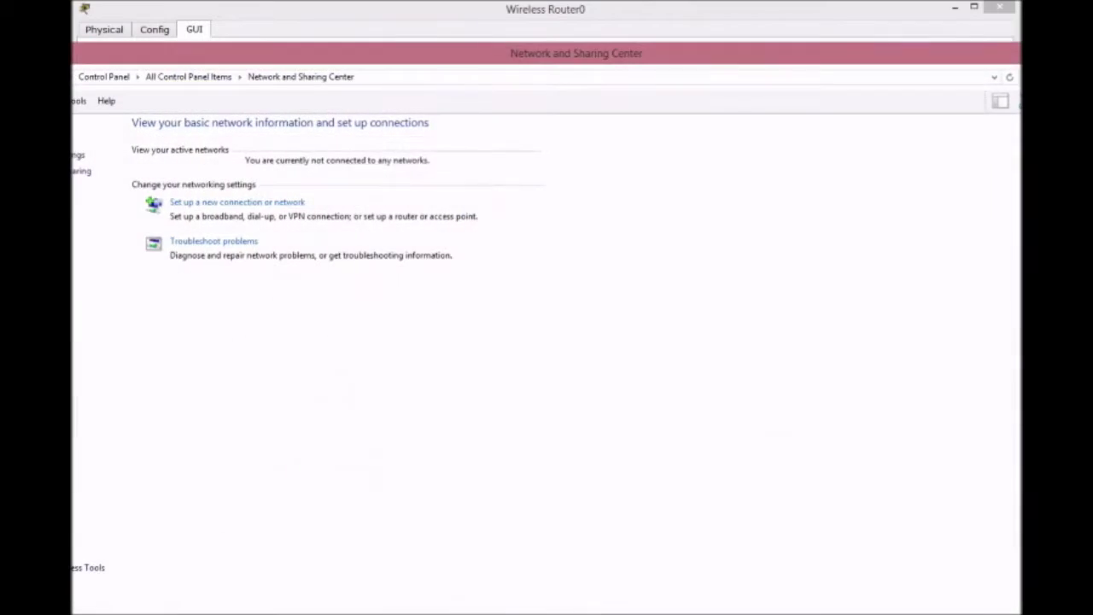
Enable the Wi-Fi adapter in Network Connections.
{"action": "left_click", "coordinate": [78, 154]}
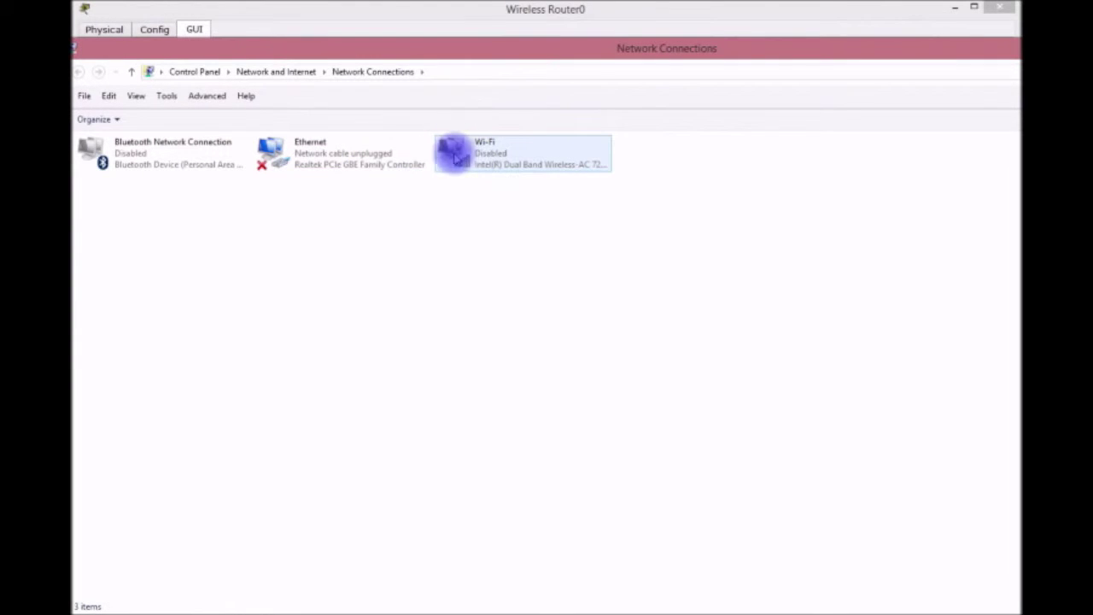
{"action": "right_click", "coordinate": [465, 154]}
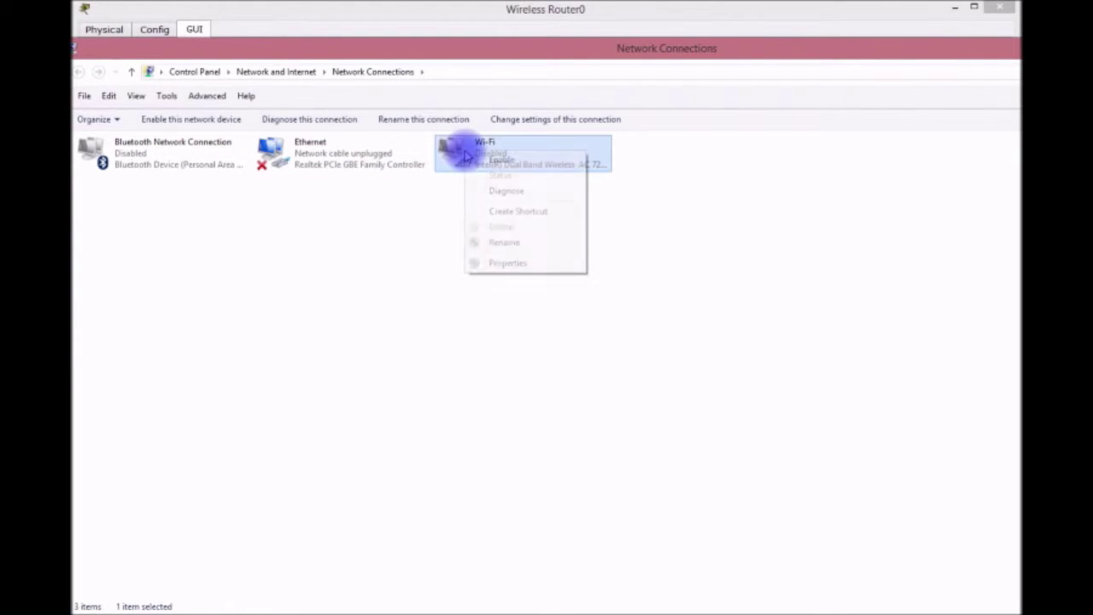
{"action": "left_click", "coordinate": [519, 266]}
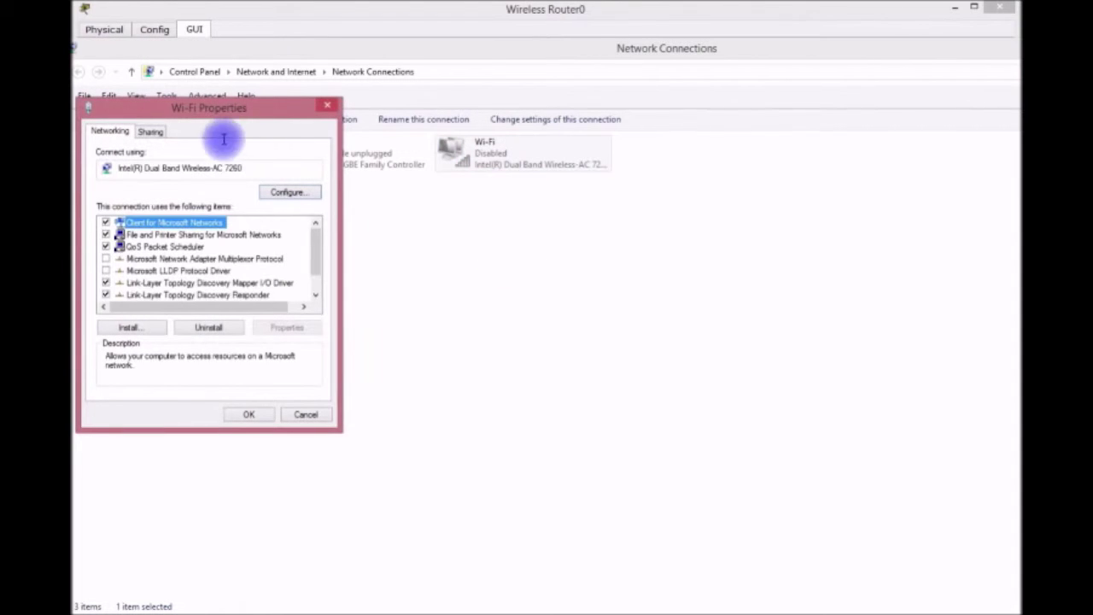
{"action": "left_click", "coordinate": [326, 105]}
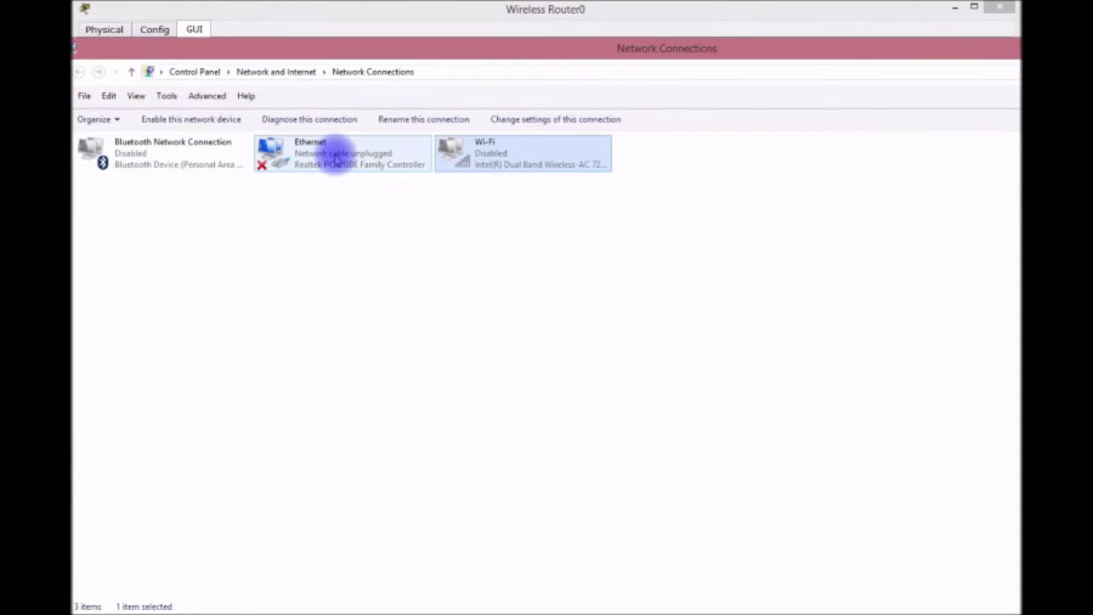
{"action": "right_click", "coordinate": [500, 162]}
{"action": "left_click", "coordinate": [542, 165]}
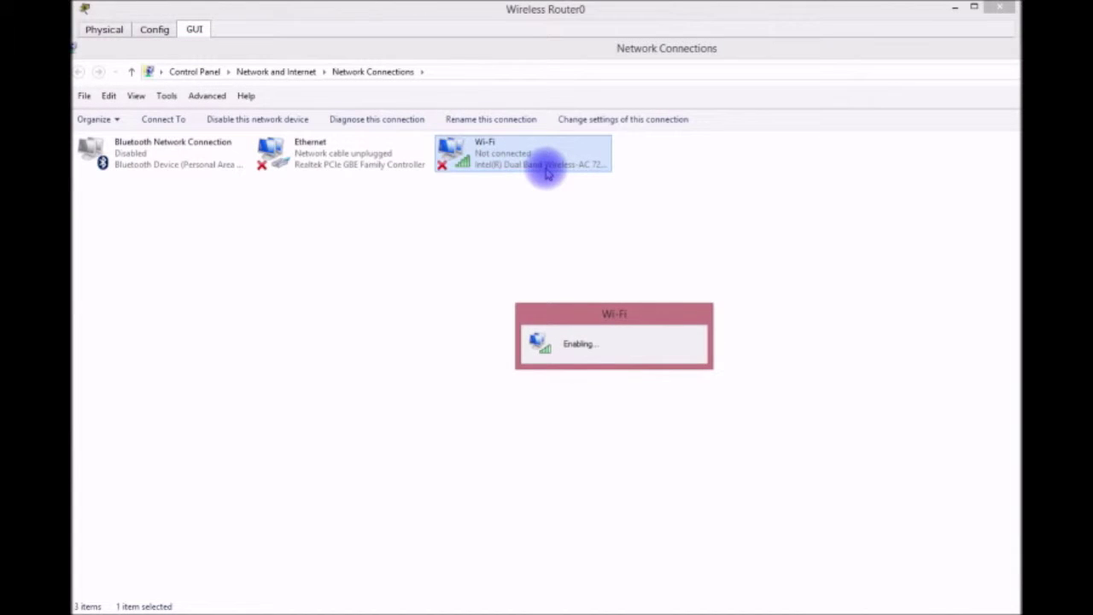
Select Internet Protocol Version 4 (TCP/IPv4) in the Wi-Fi adapter's properties.
{"action": "right_click", "coordinate": [489, 162]}
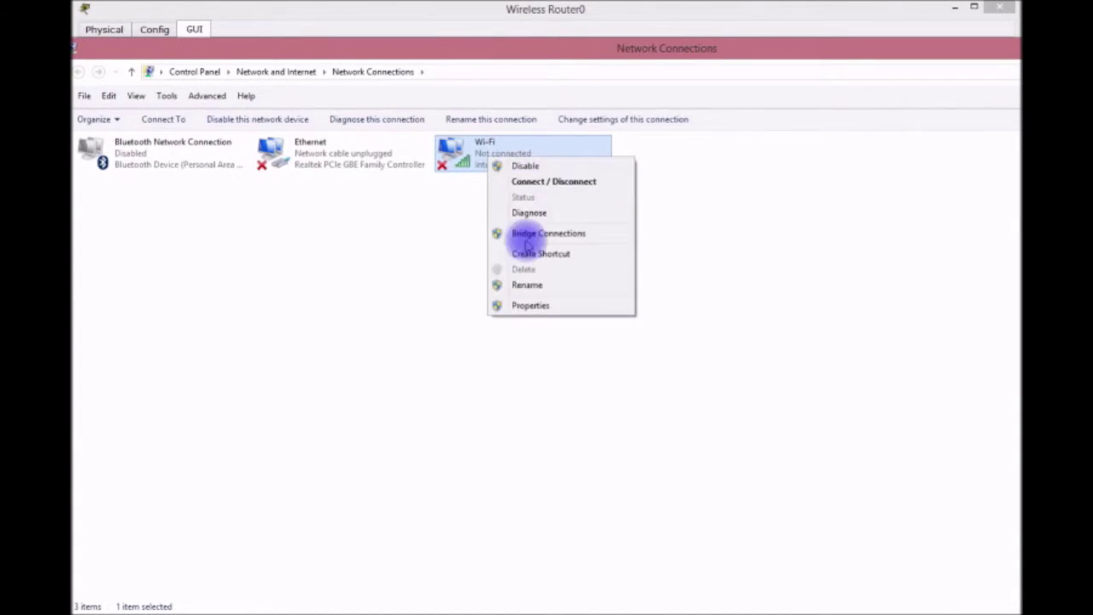
{"action": "left_click", "coordinate": [547, 304]}
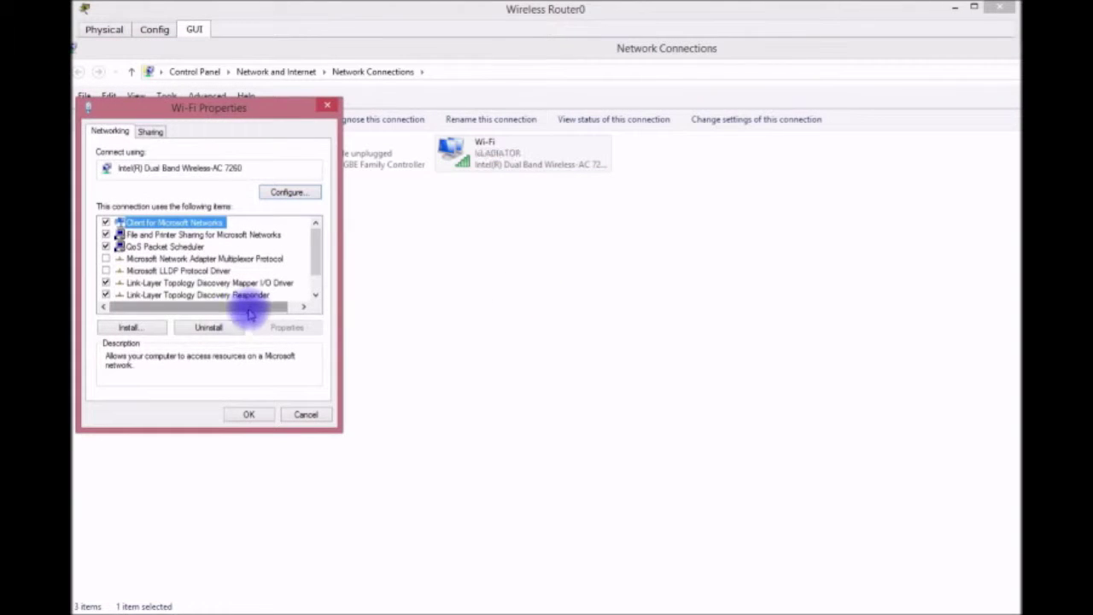
{"action": "left_click_drag", "start_coordinate": [312, 244], "coordinate": [313, 285]}
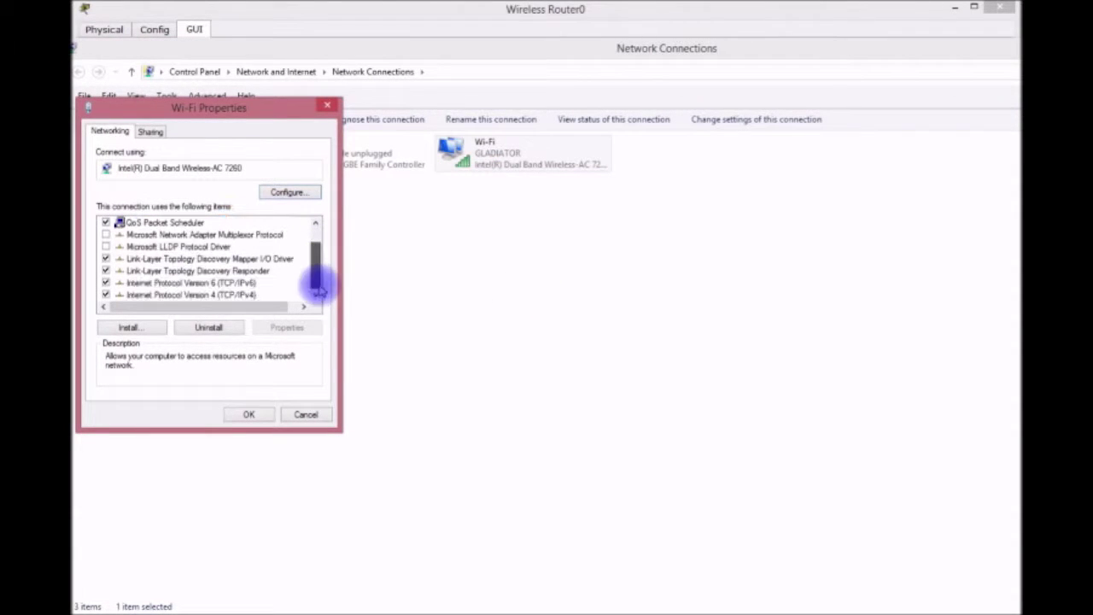
{"action": "left_click", "coordinate": [237, 295]}
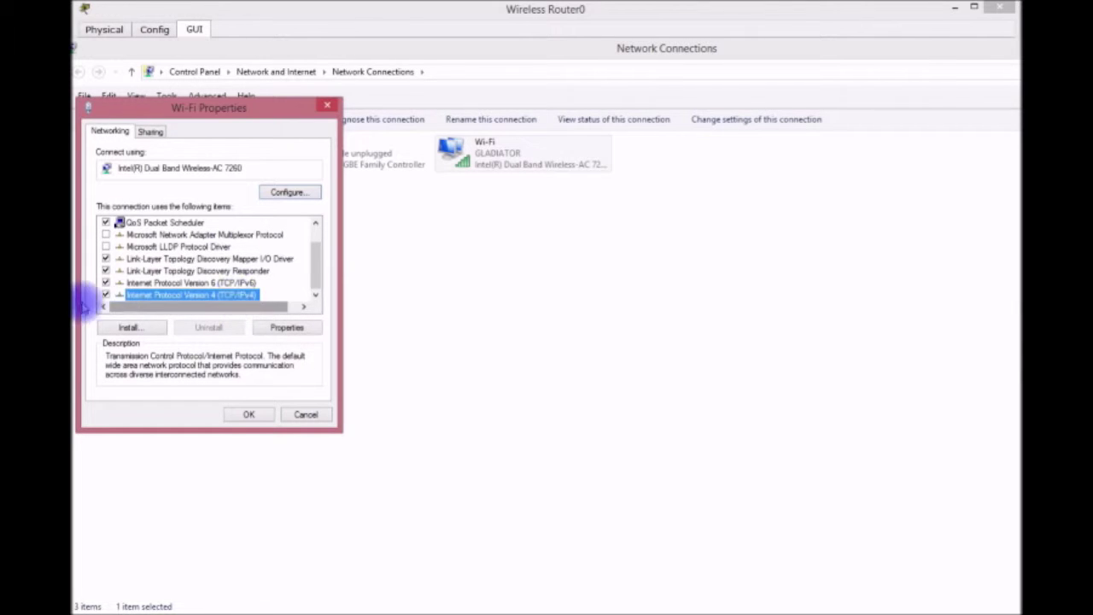
Try a user-configured alternate configuration in TCP/IPv4 properties and dismiss the invalid address warning.
{"action": "left_click", "coordinate": [286, 328]}
{"action": "left_click_drag", "start_coordinate": [301, 173], "coordinate": [551, 210]}
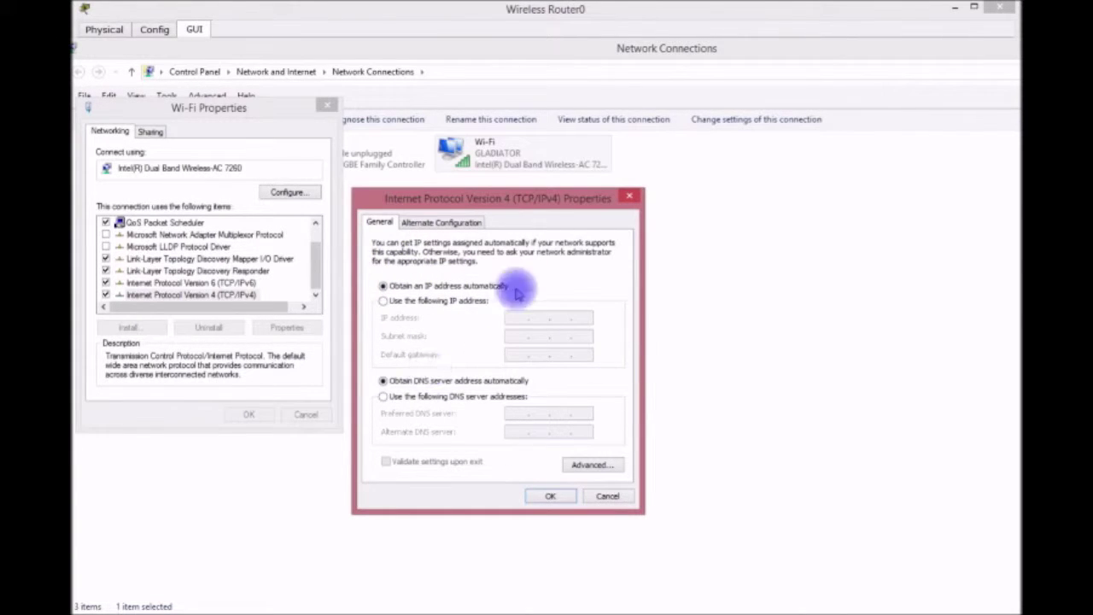
{"action": "left_click", "coordinate": [462, 224]}
{"action": "left_click", "coordinate": [400, 290]}
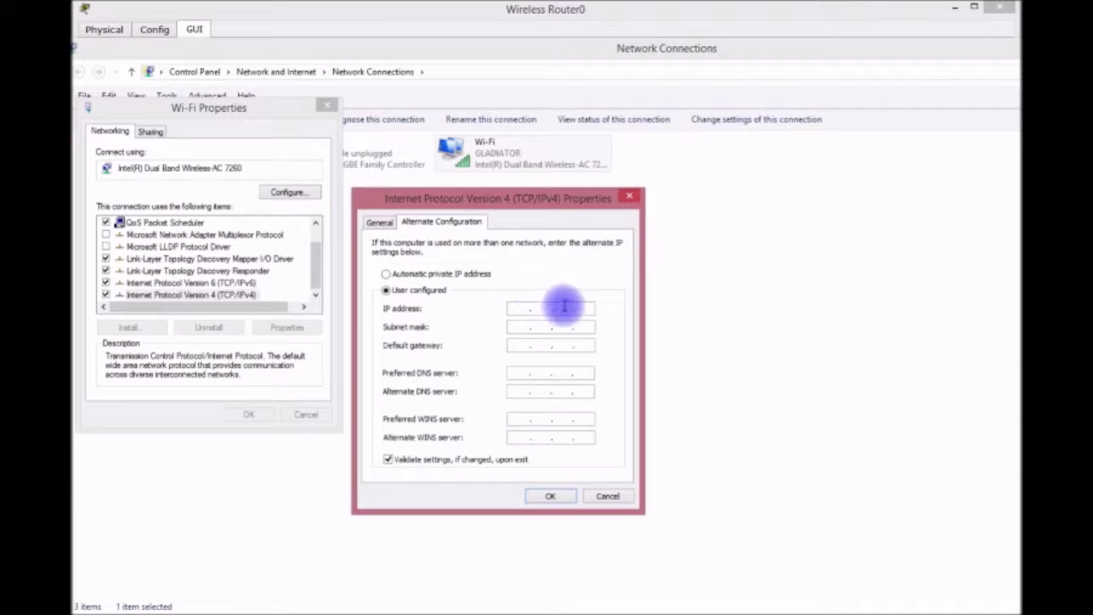
{"action": "left_click", "coordinate": [376, 222]}
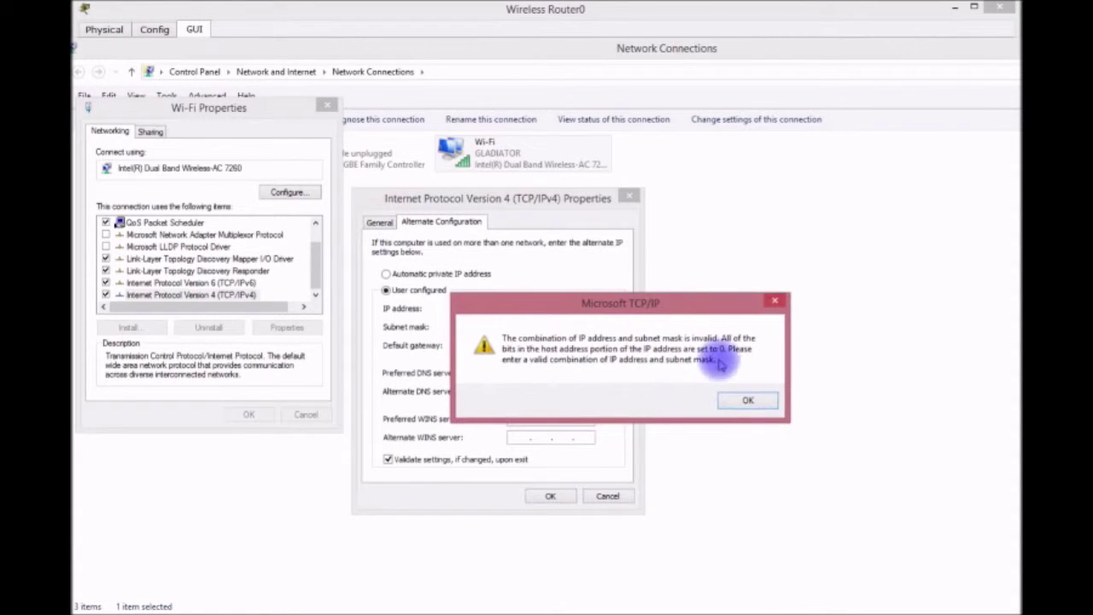
{"action": "left_click", "coordinate": [734, 402]}
{"action": "left_click", "coordinate": [378, 222]}
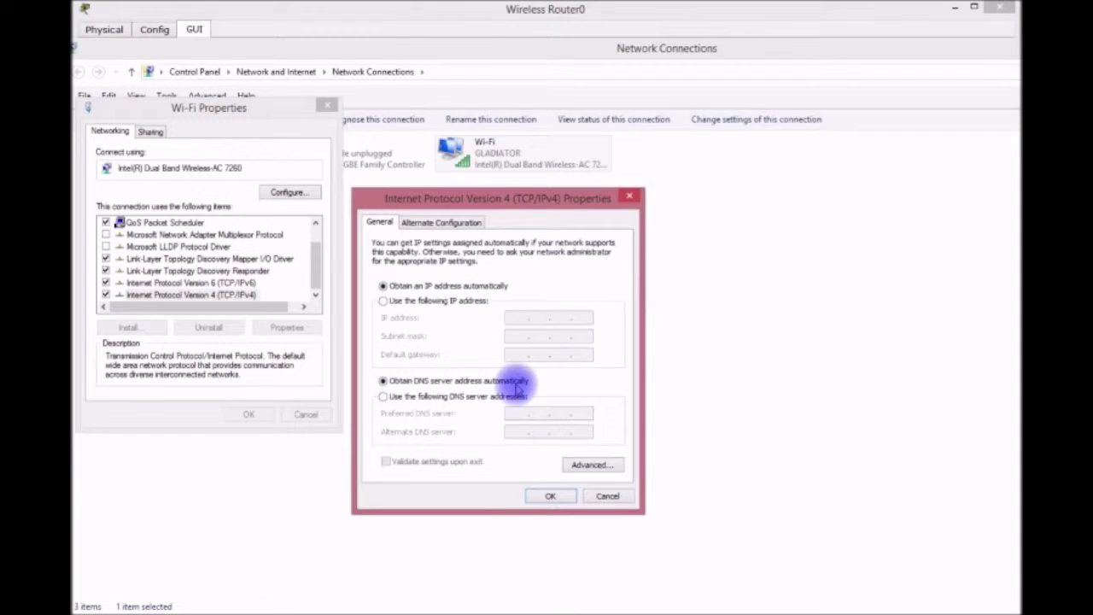
{"action": "left_click", "coordinate": [440, 222]}
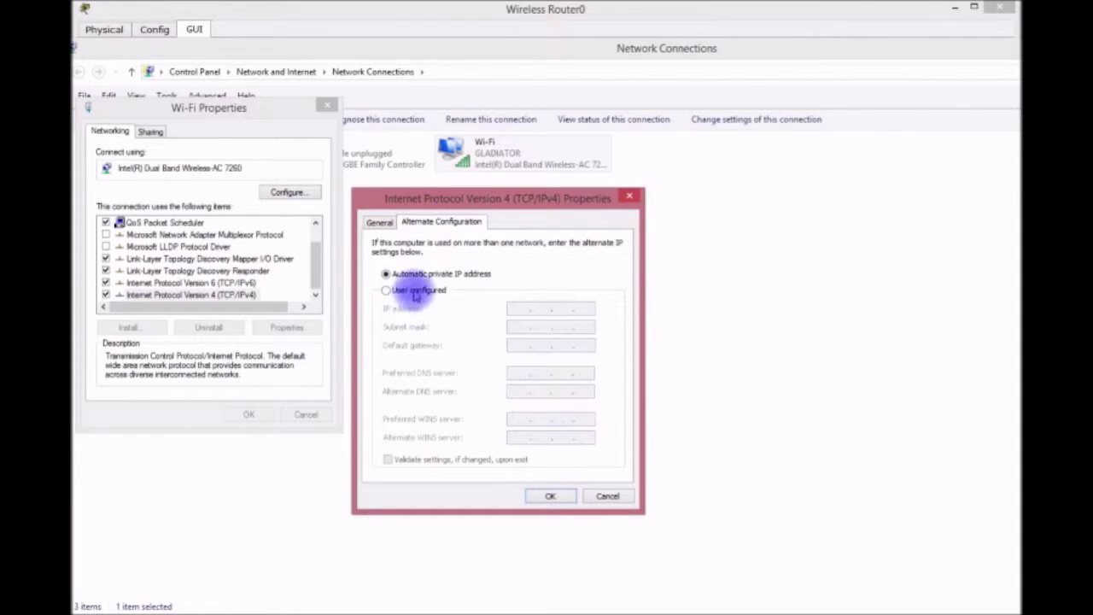
{"action": "left_click", "coordinate": [403, 289]}
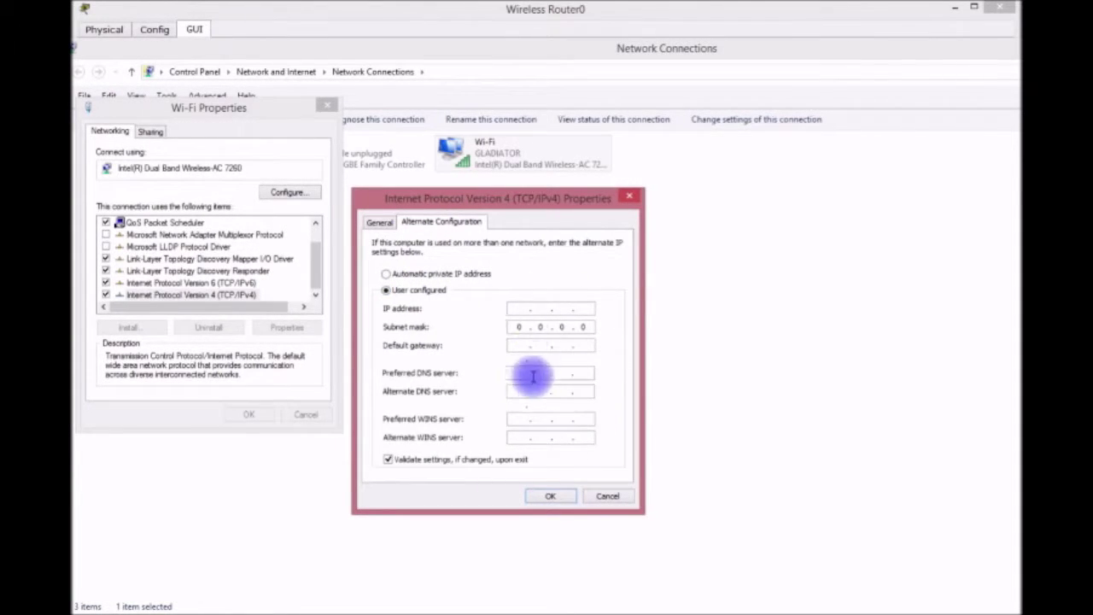
Cancel the IPv4 and Wi-Fi properties dialogs and disable the Wi-Fi connection.
{"action": "left_click", "coordinate": [608, 495]}
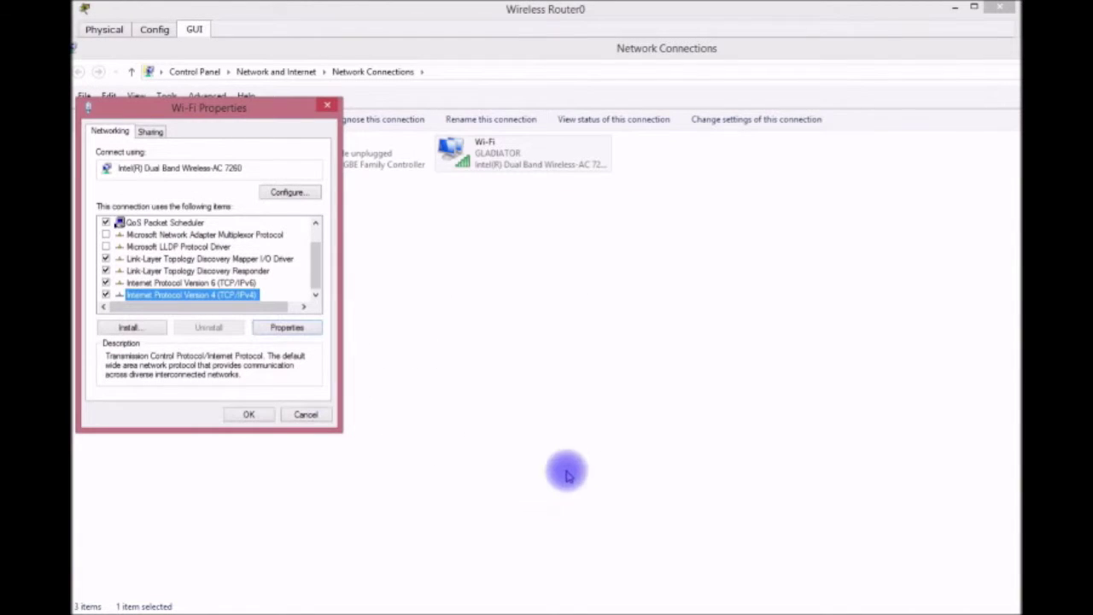
{"action": "left_click", "coordinate": [304, 414]}
{"action": "right_click", "coordinate": [480, 163]}
{"action": "left_click", "coordinate": [510, 166]}
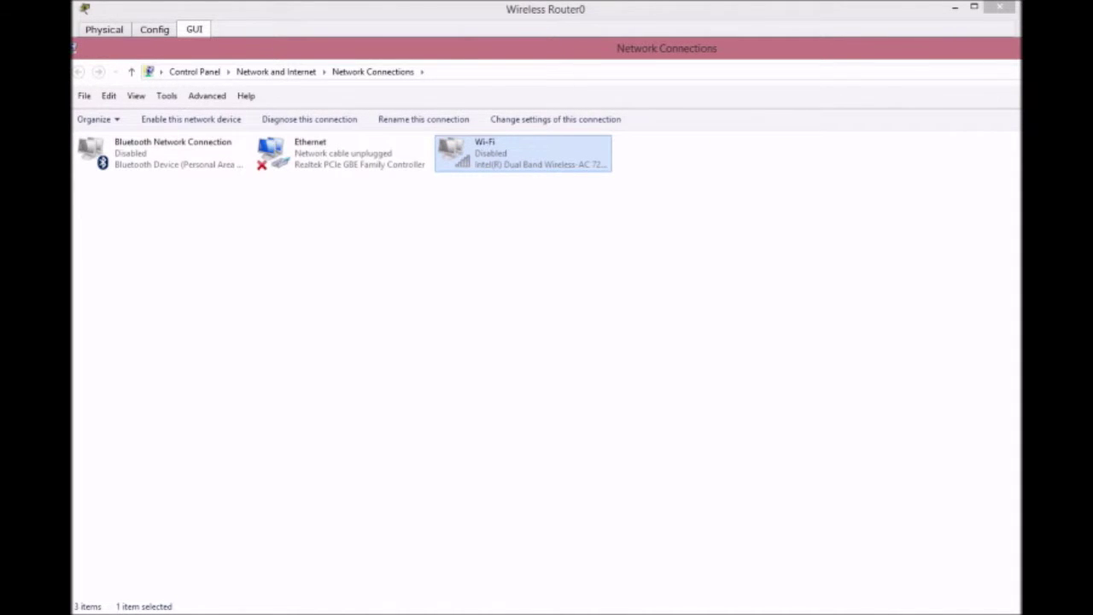
Review Wireless Router0's Basic Setup showing 172.31.200.1/255.255.255.240 and DHCP range 172.31.200.1–14.
{"action": "left_click", "coordinate": [78, 72]}
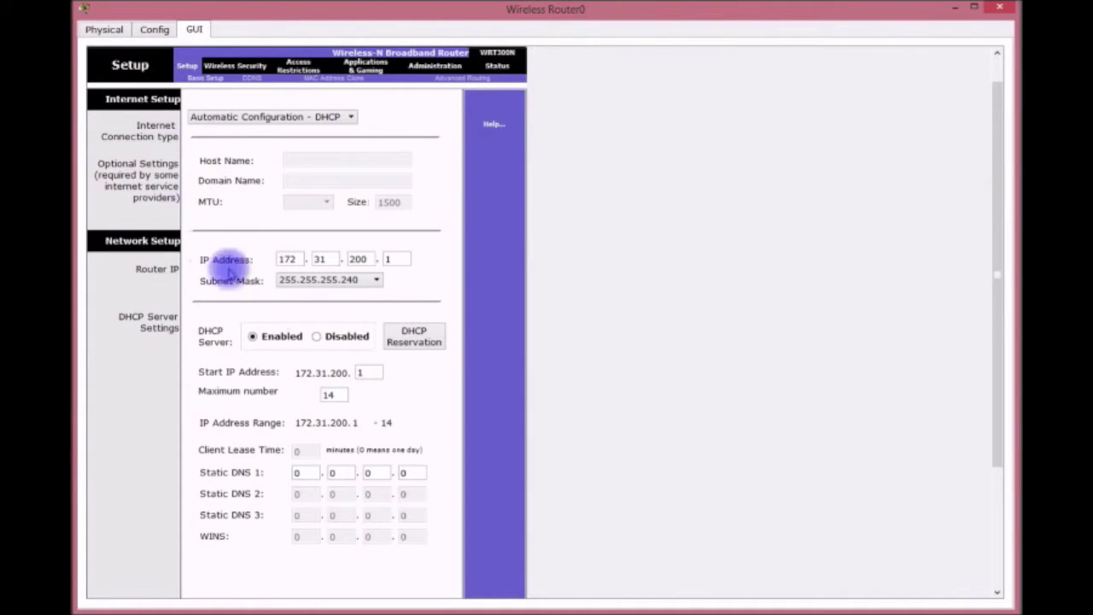
{"action": "scroll", "coordinate": [349, 337], "scroll_direction": "up", "scroll_amount": 1}
{"action": "scroll", "coordinate": [437, 320], "scroll_direction": "down", "scroll_amount": 3}
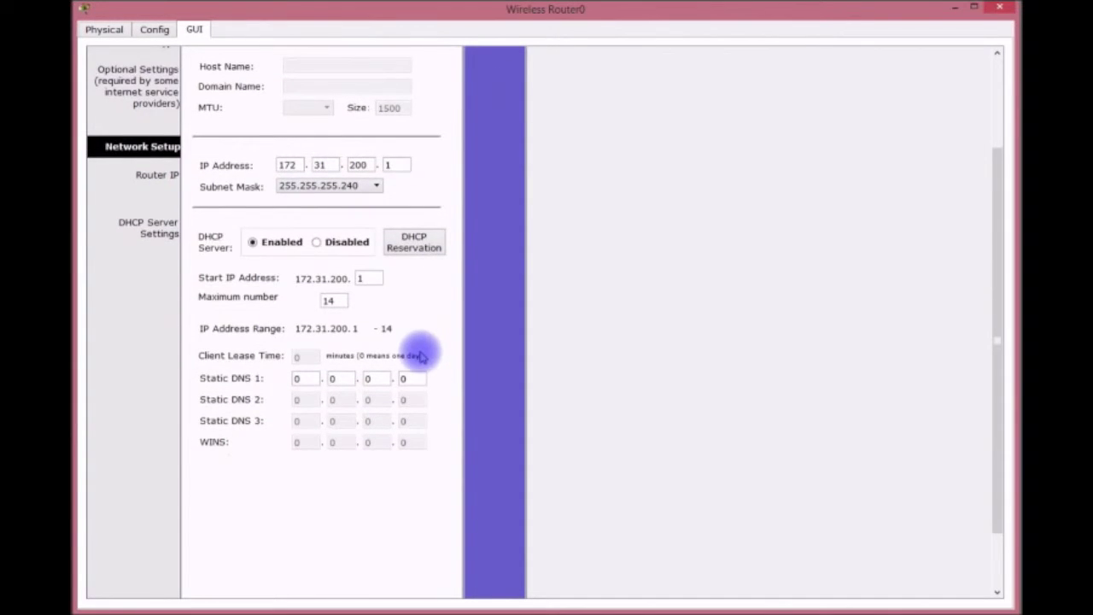
{"action": "scroll", "coordinate": [415, 357], "scroll_direction": "up", "scroll_amount": 4}
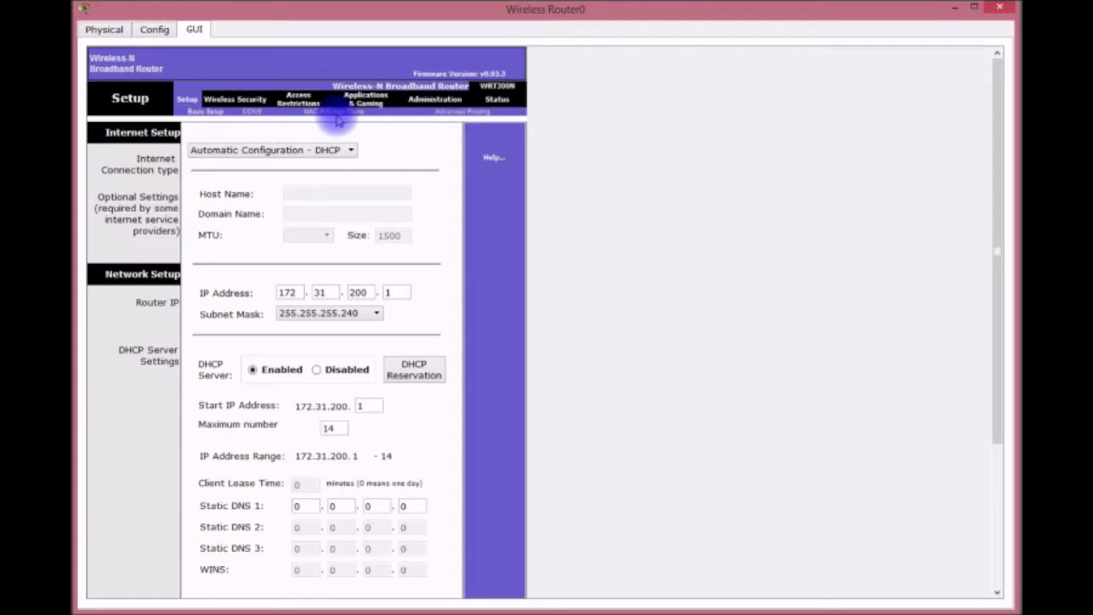
Set the wireless SSID to CISCO, mode BG-Mixed, channel 6 - 2.437GHz, and save.
{"action": "left_click", "coordinate": [248, 100]}
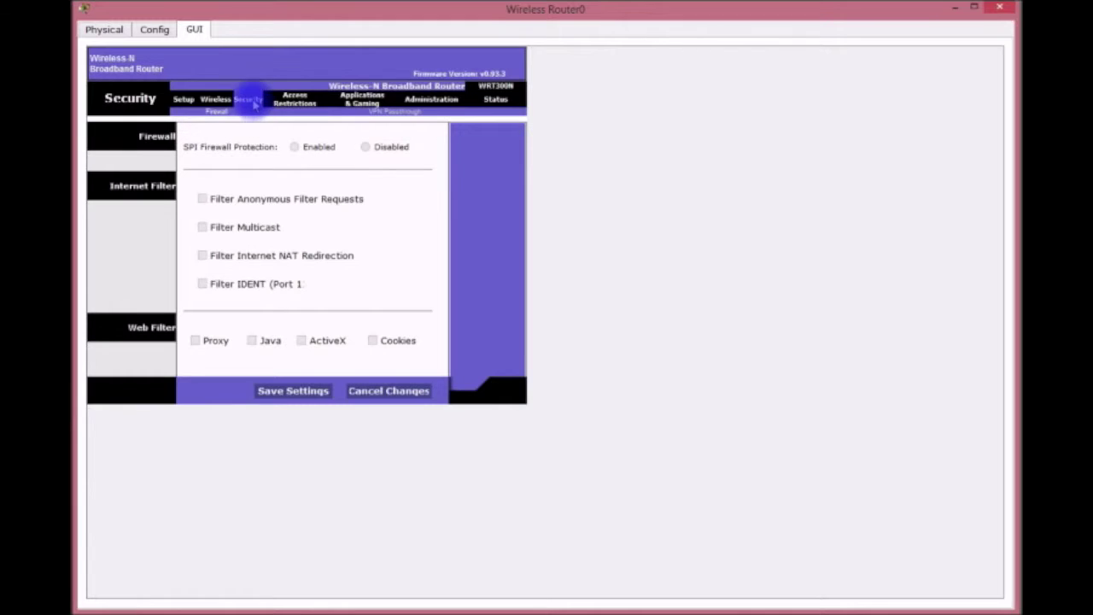
{"action": "left_click", "coordinate": [216, 100]}
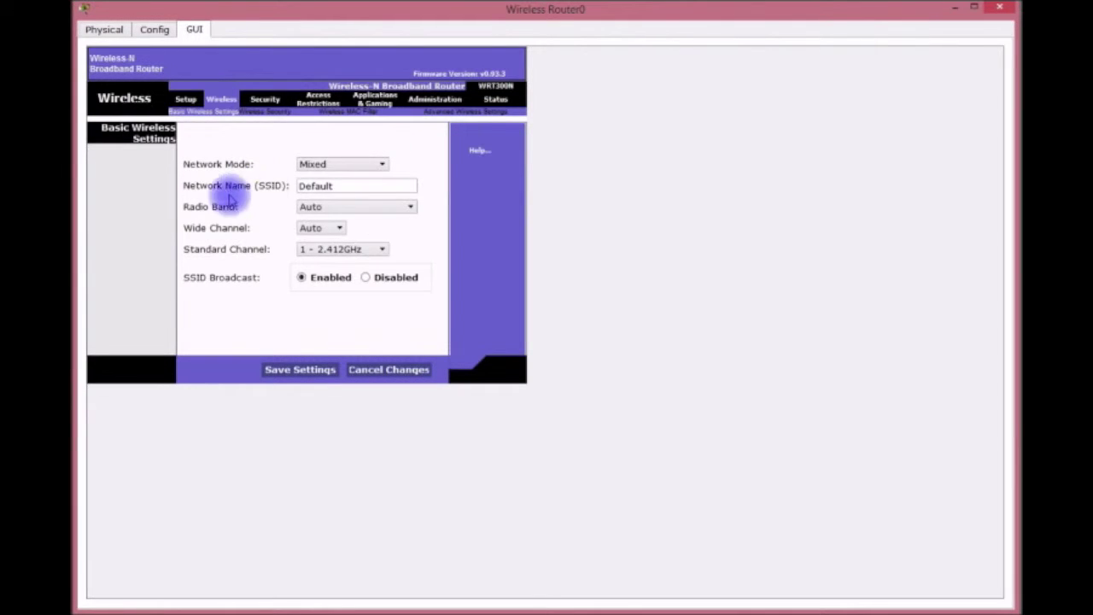
{"action": "left_click", "coordinate": [340, 187]}
{"action": "double_click", "coordinate": [340, 186]}
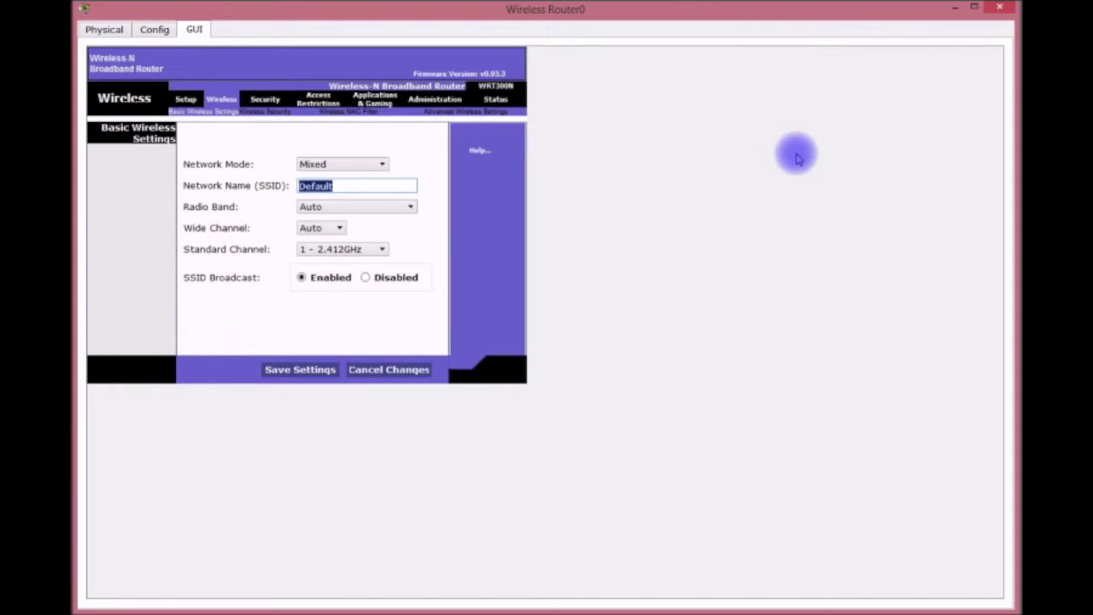
{"action": "type", "text": "CISCO"}
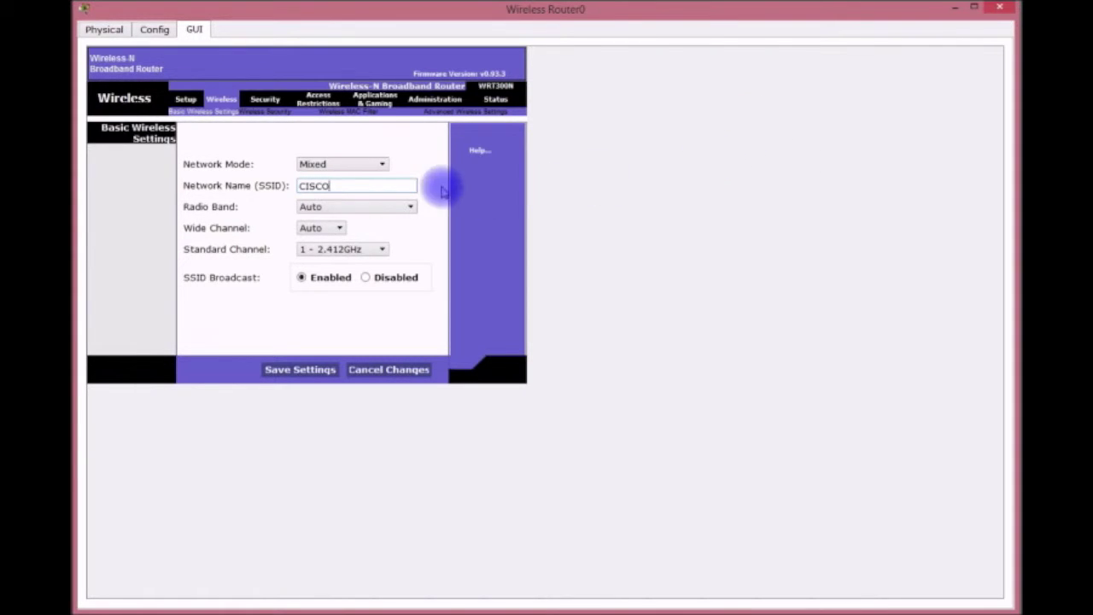
{"action": "left_click", "coordinate": [361, 164]}
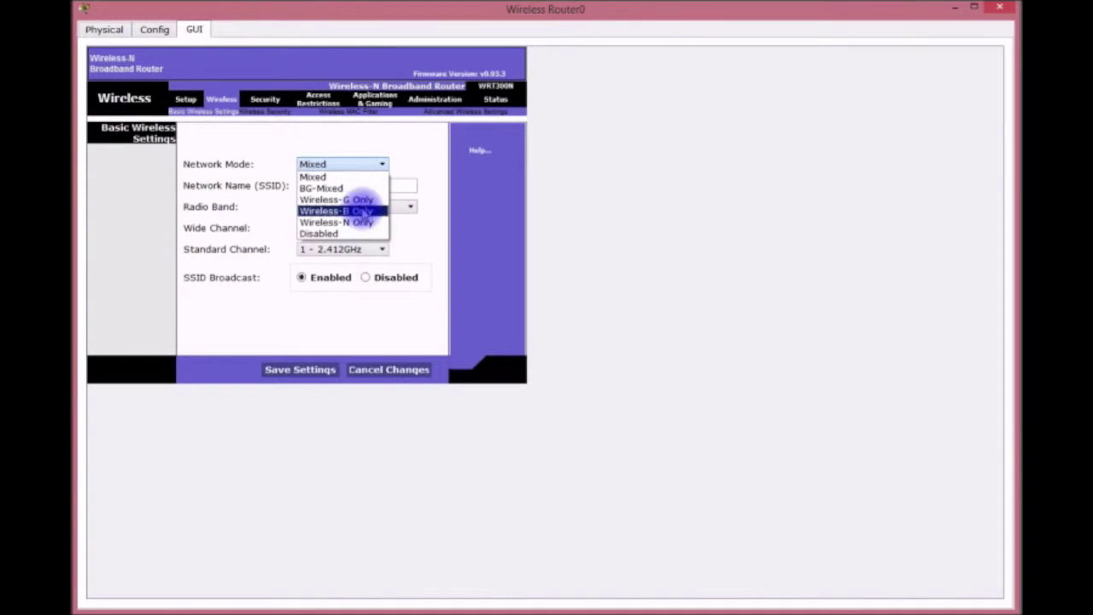
{"action": "left_click", "coordinate": [358, 189]}
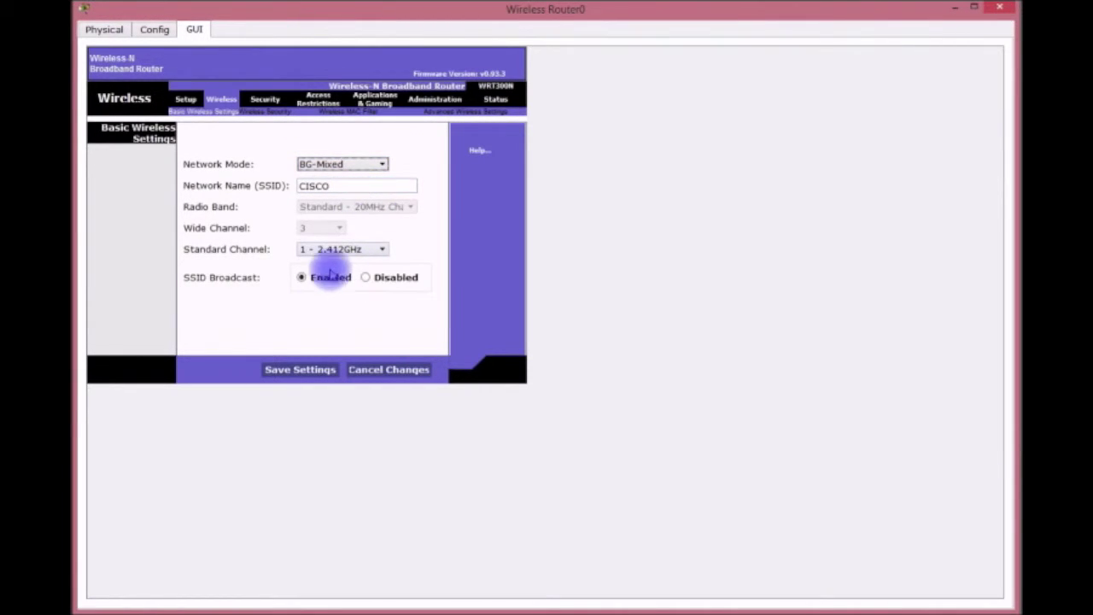
{"action": "left_click", "coordinate": [381, 252]}
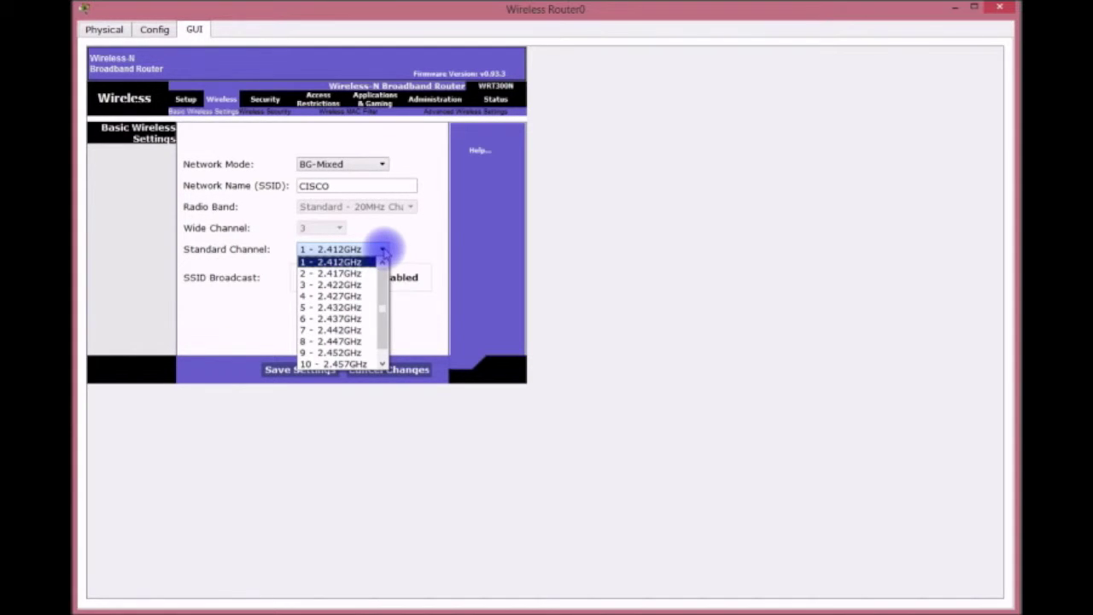
{"action": "left_click", "coordinate": [359, 318]}
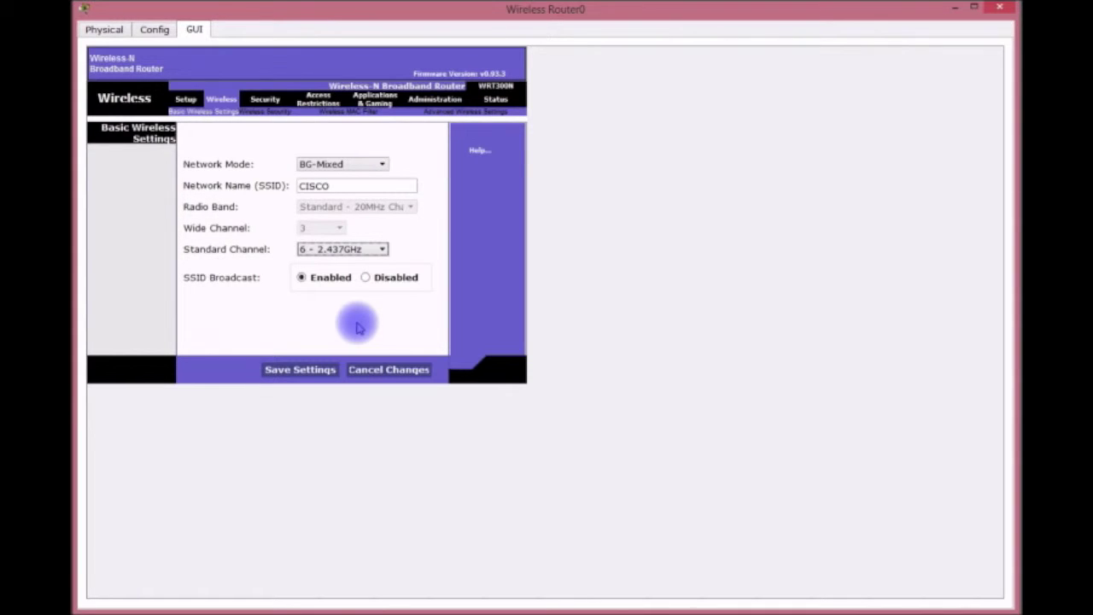
{"action": "left_click", "coordinate": [315, 373]}
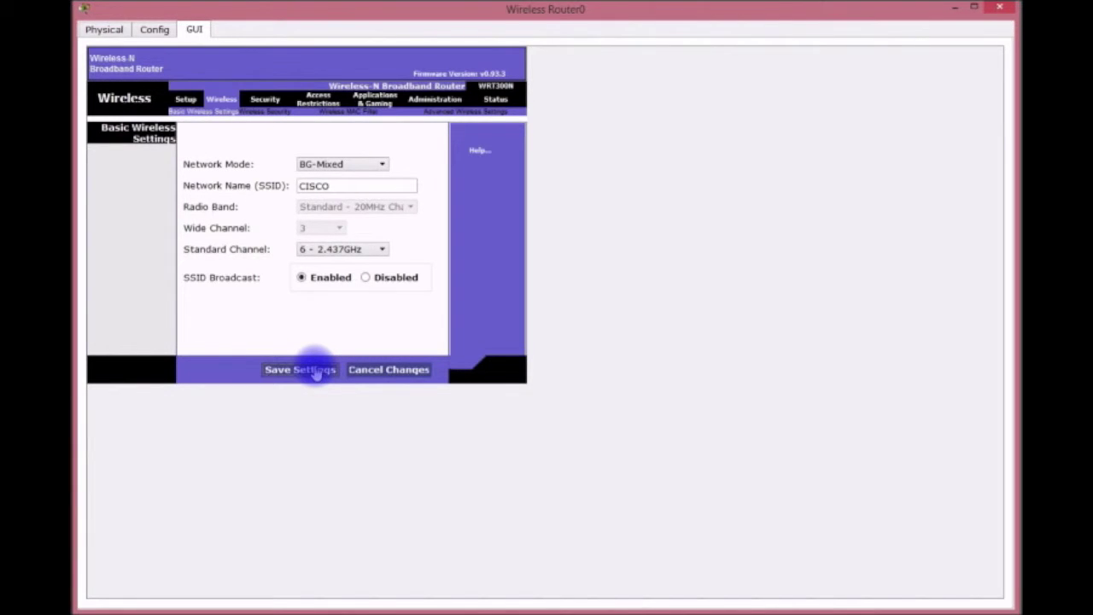
{"action": "left_click", "coordinate": [953, 9]}
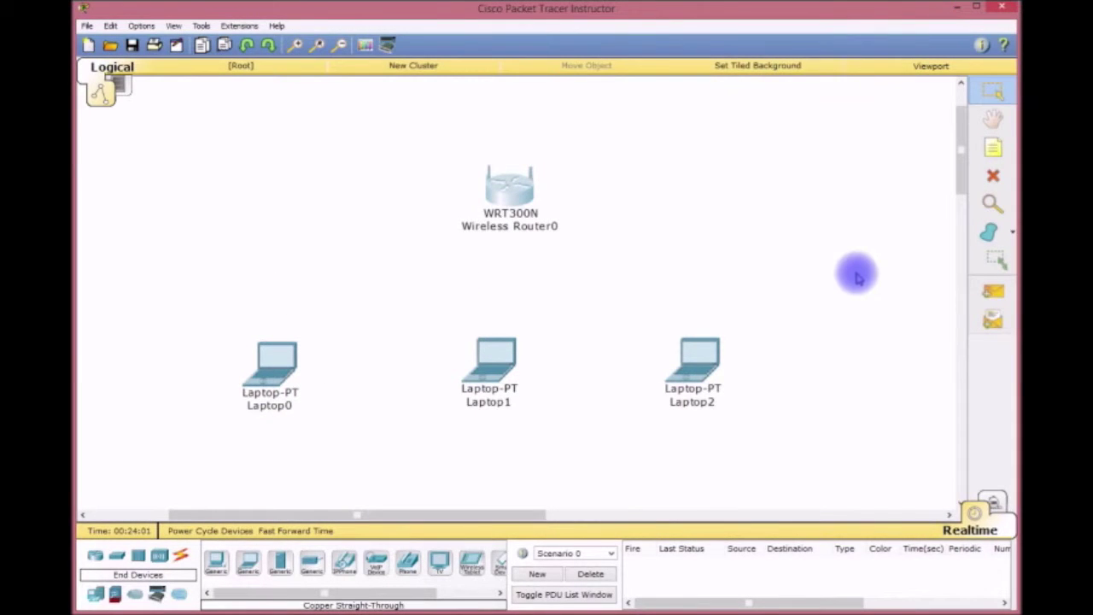
Change Laptop0's Wireless0 SSID from Default to CISCO and close its window.
{"action": "left_click", "coordinate": [277, 365]}
{"action": "left_click_drag", "start_coordinate": [695, 170], "coordinate": [380, 11]}
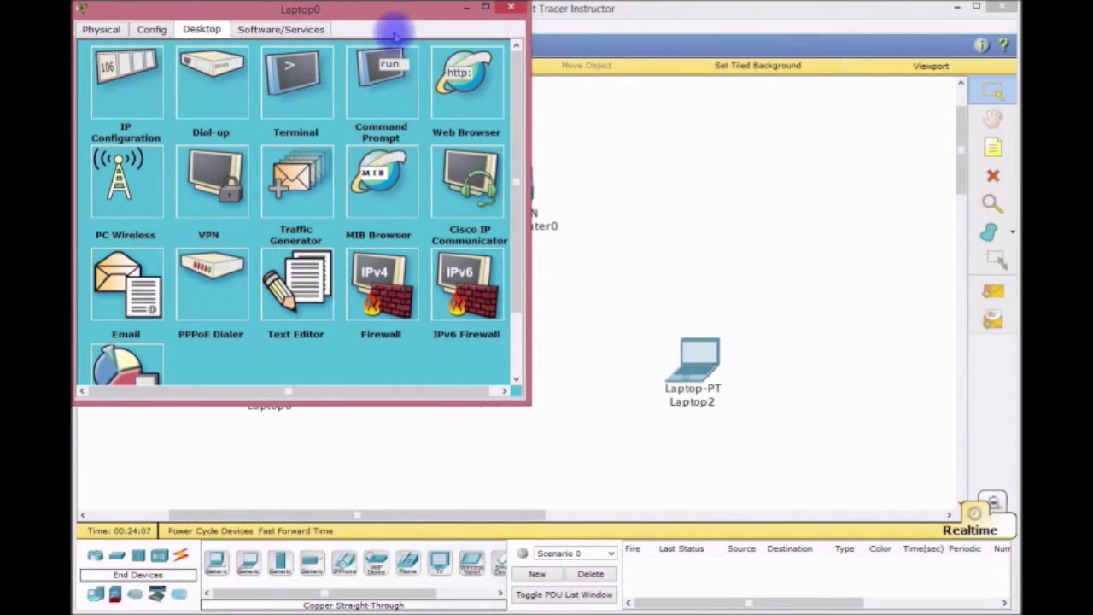
{"action": "left_click_drag", "start_coordinate": [527, 403], "coordinate": [1012, 602]}
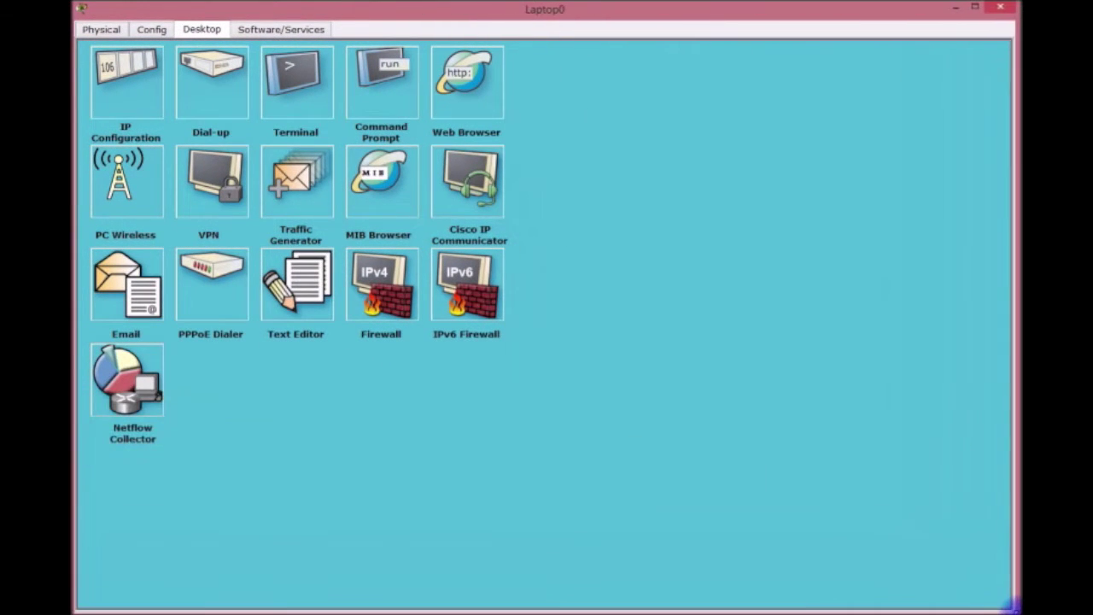
{"action": "left_click", "coordinate": [151, 29]}
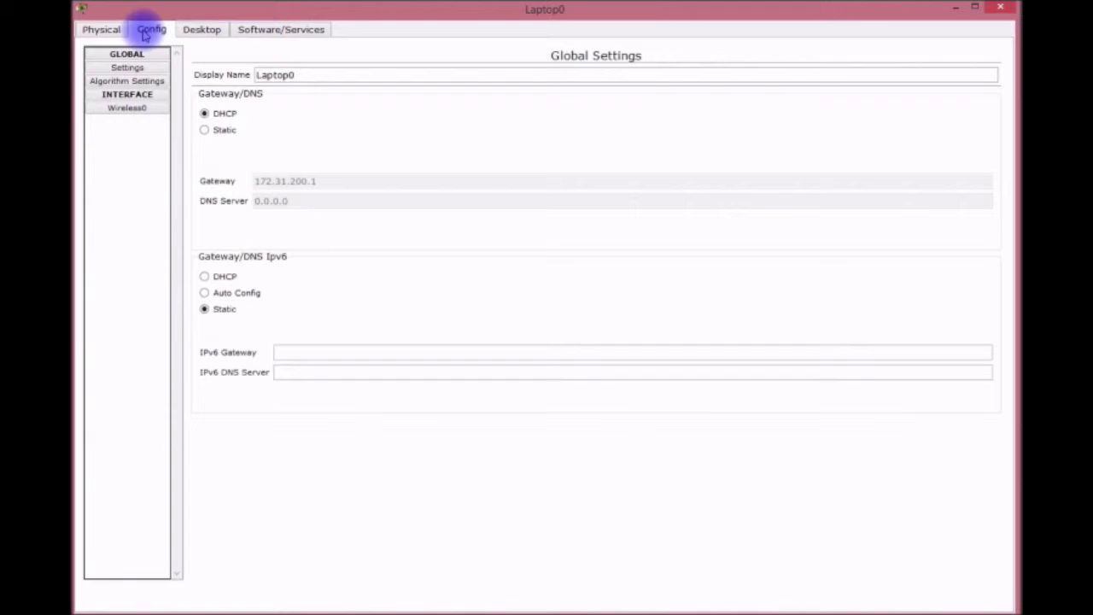
{"action": "left_click", "coordinate": [132, 111]}
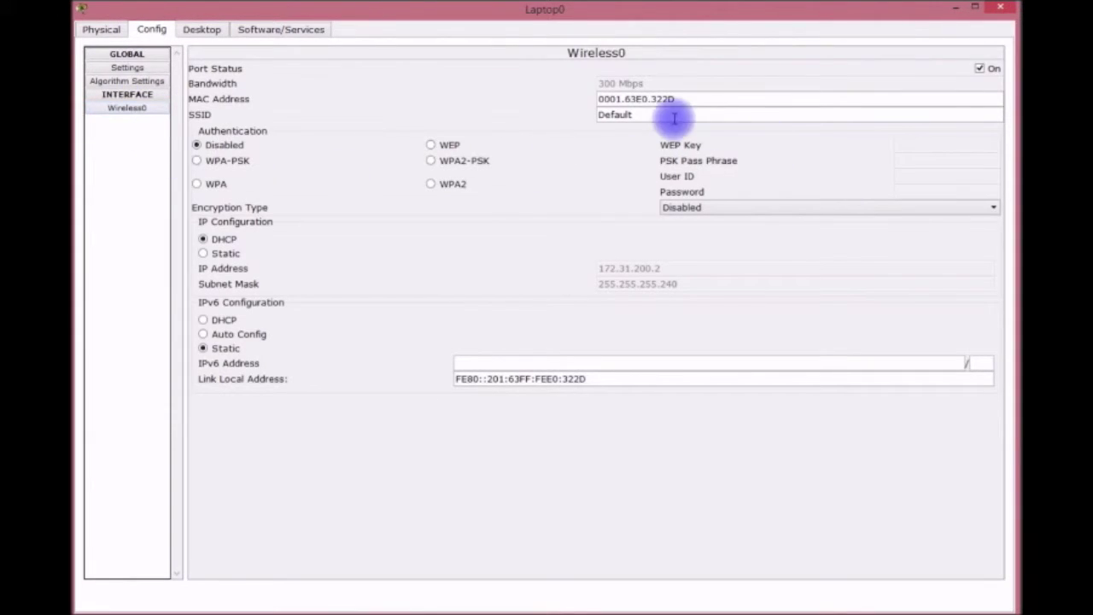
{"action": "left_click_drag", "start_coordinate": [654, 112], "coordinate": [581, 120]}
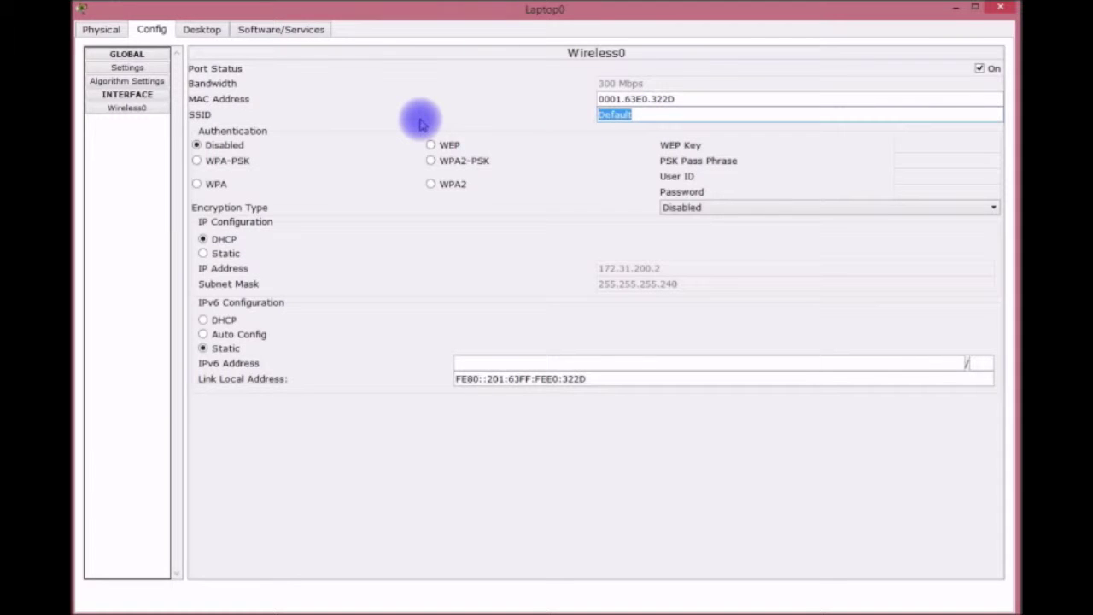
{"action": "type", "text": "CISCO"}
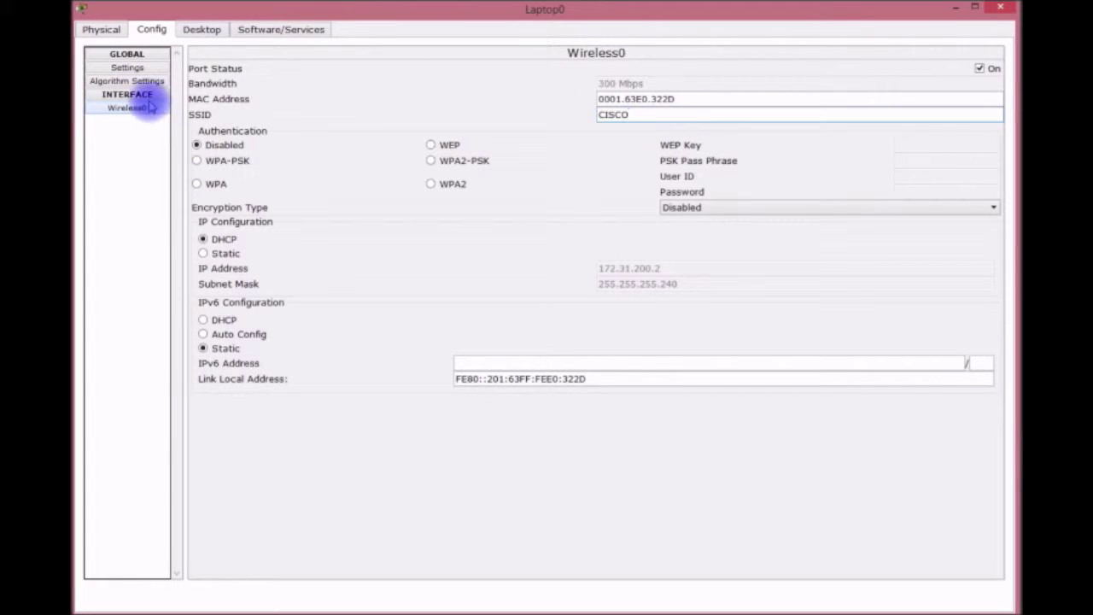
{"action": "left_click", "coordinate": [145, 68]}
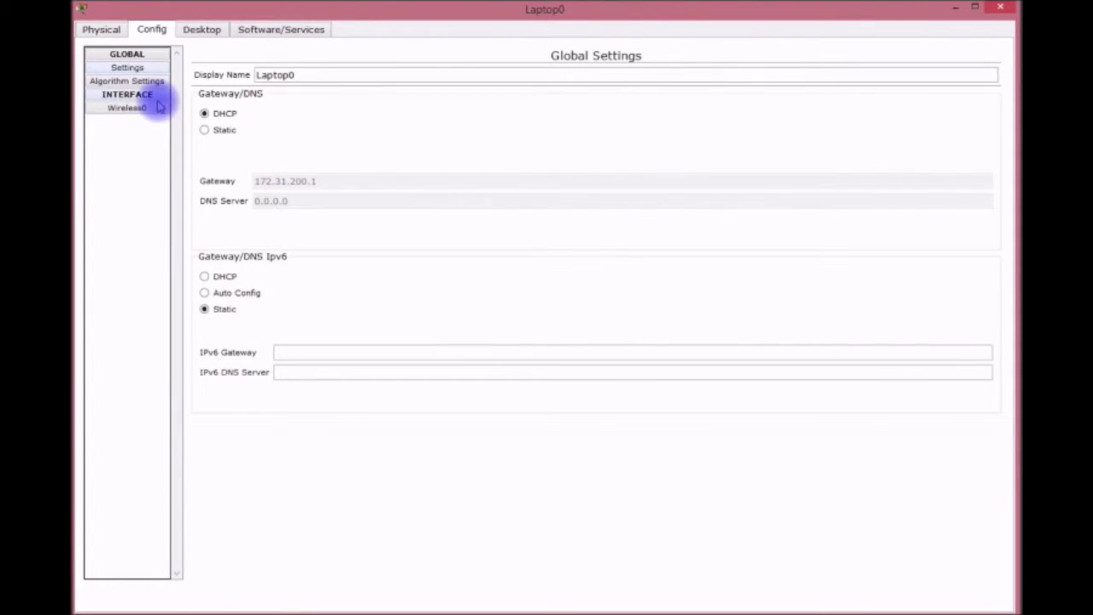
{"action": "left_click", "coordinate": [152, 80]}
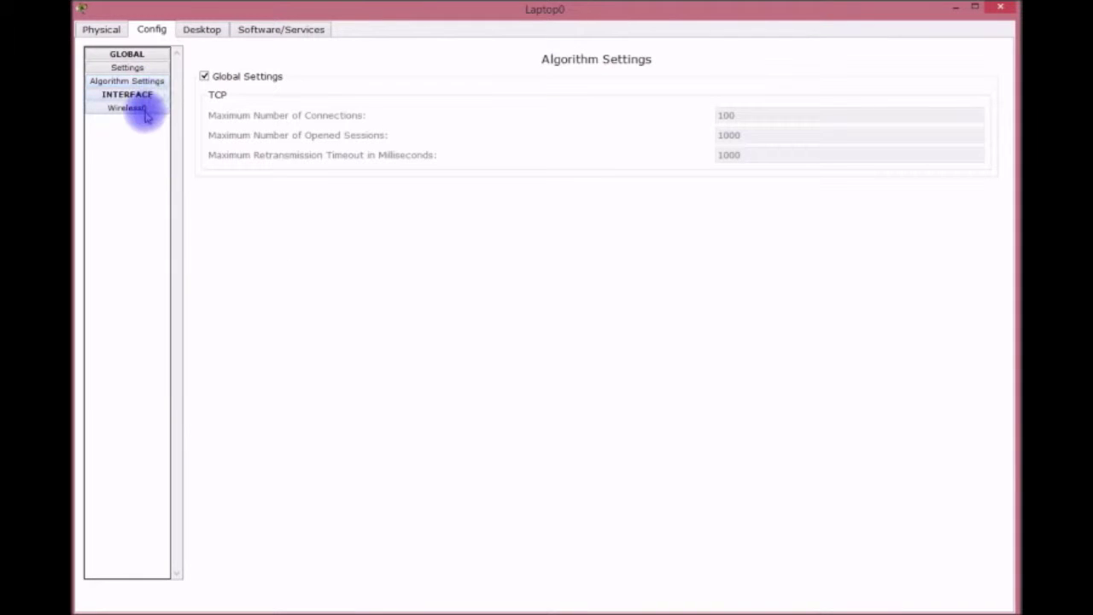
{"action": "left_click", "coordinate": [138, 107]}
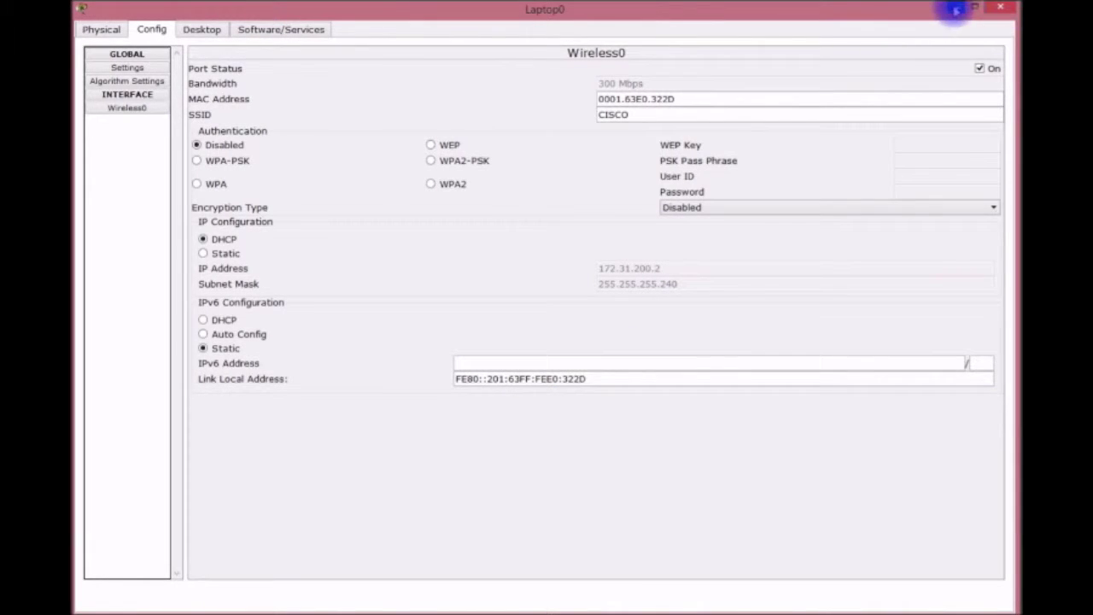
{"action": "left_click", "coordinate": [956, 8]}
Replace Laptop1's Wireless0 SSID Default with CISCO and close the window.
{"action": "left_click", "coordinate": [497, 356]}
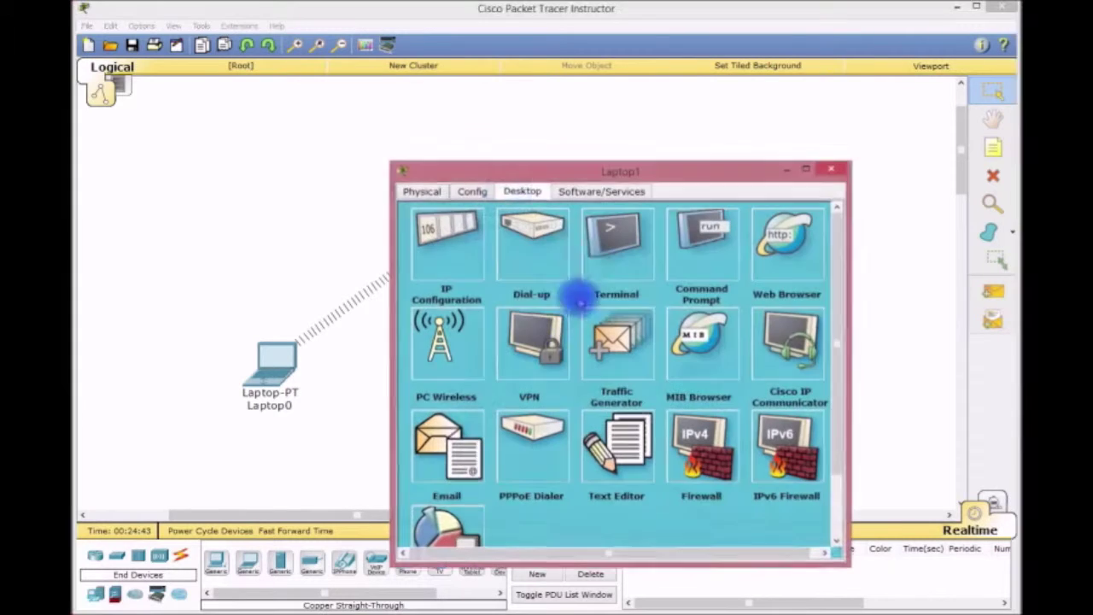
{"action": "left_click_drag", "start_coordinate": [400, 164], "coordinate": [83, 7]}
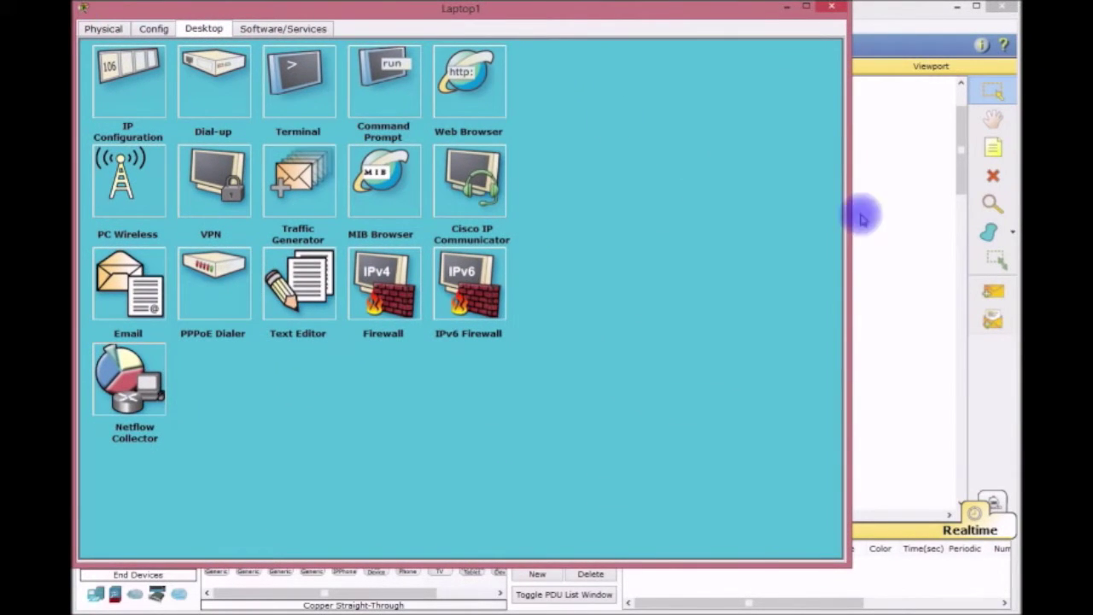
{"action": "left_click_drag", "start_coordinate": [843, 561], "coordinate": [1012, 606]}
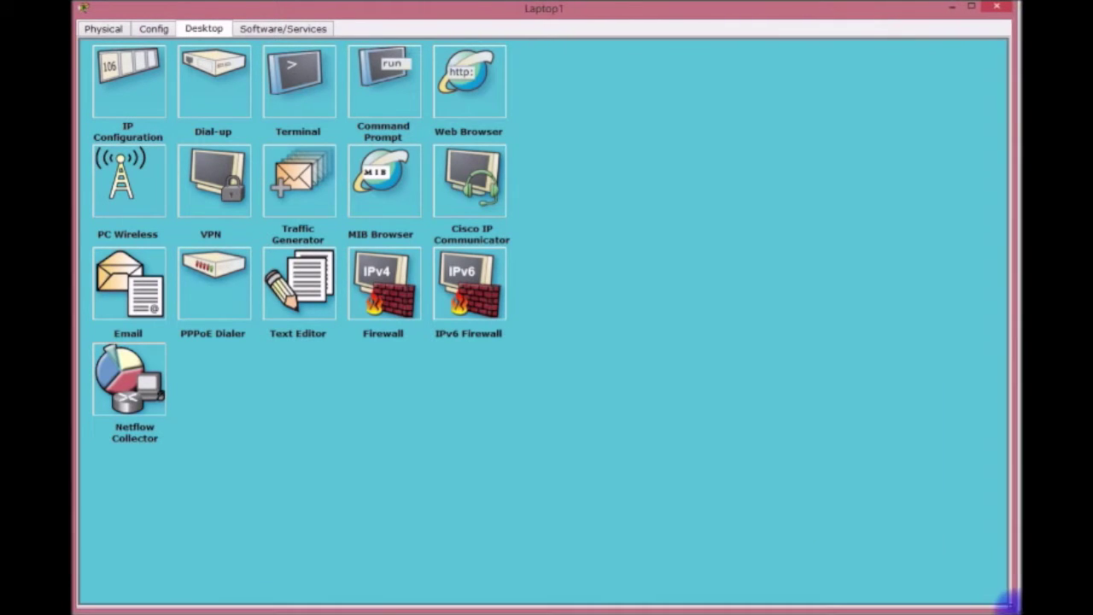
{"action": "left_click", "coordinate": [153, 26]}
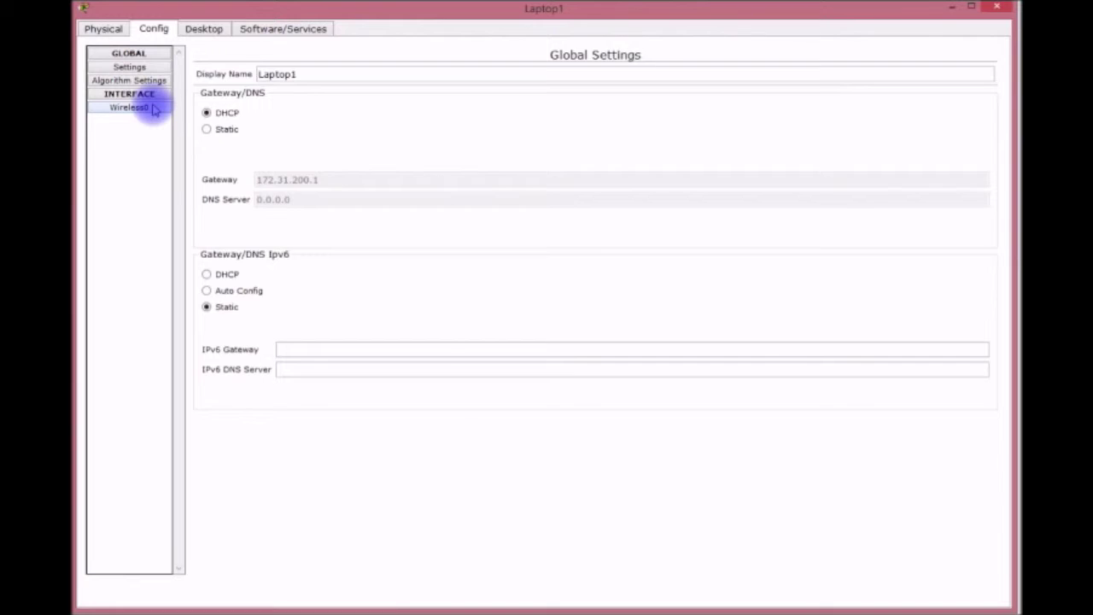
{"action": "left_click", "coordinate": [144, 107]}
{"action": "left_click_drag", "start_coordinate": [661, 120], "coordinate": [455, 118]}
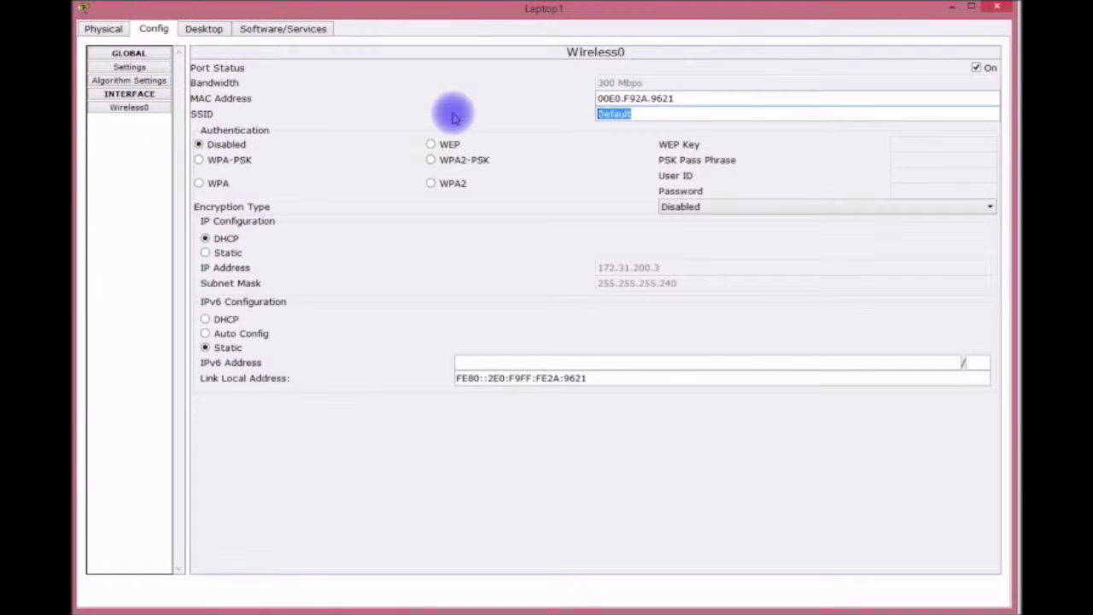
{"action": "left_click", "coordinate": [454, 118]}
{"action": "left_click_drag", "start_coordinate": [666, 111], "coordinate": [552, 111]}
{"action": "type", "text": "CISCO"}
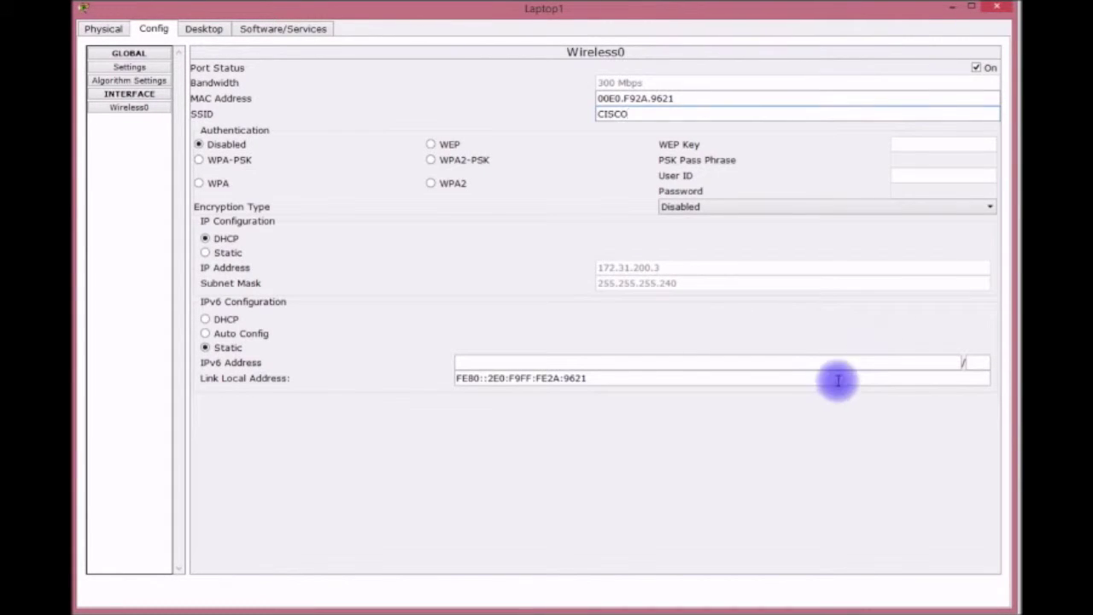
{"action": "left_click", "coordinate": [996, 7]}
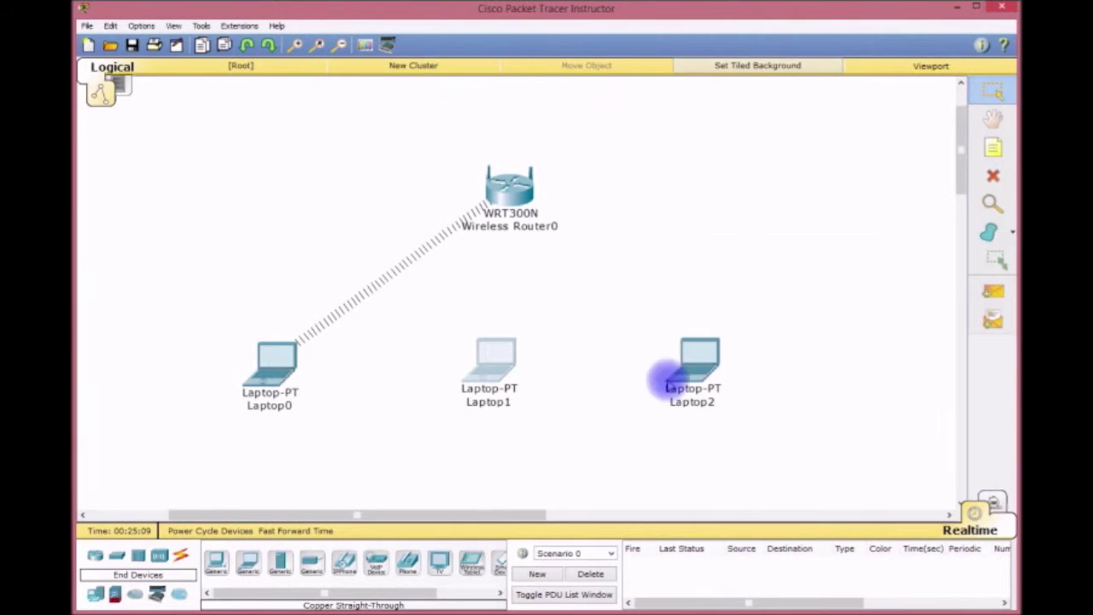
Check Laptop2's IP configuration, then change its Wireless0 SSID from Default to CISCO.
{"action": "left_click", "coordinate": [713, 367]}
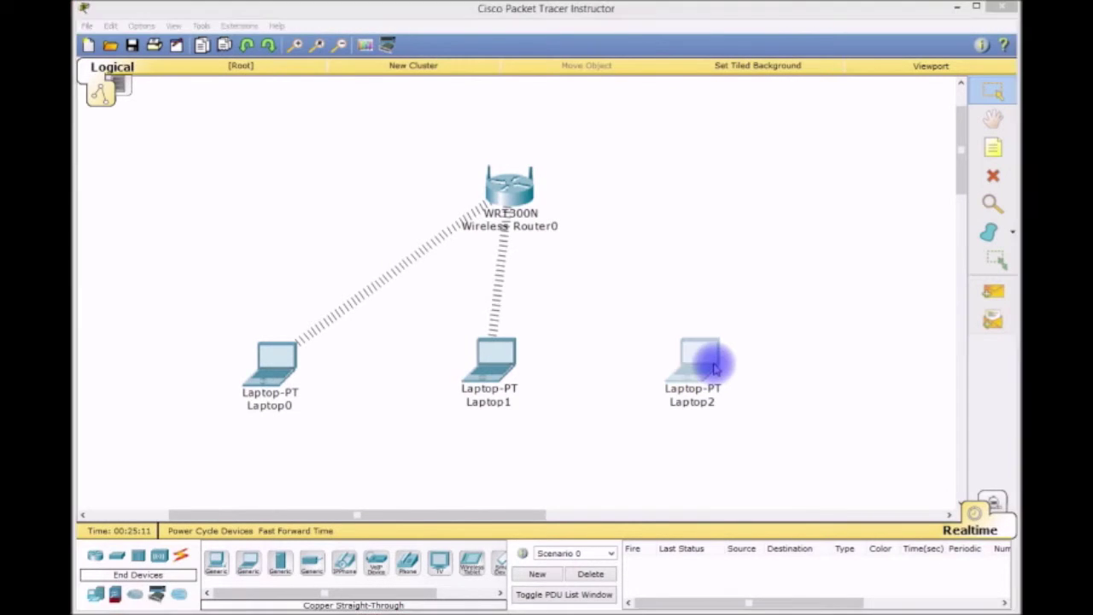
{"action": "left_click", "coordinate": [149, 78]}
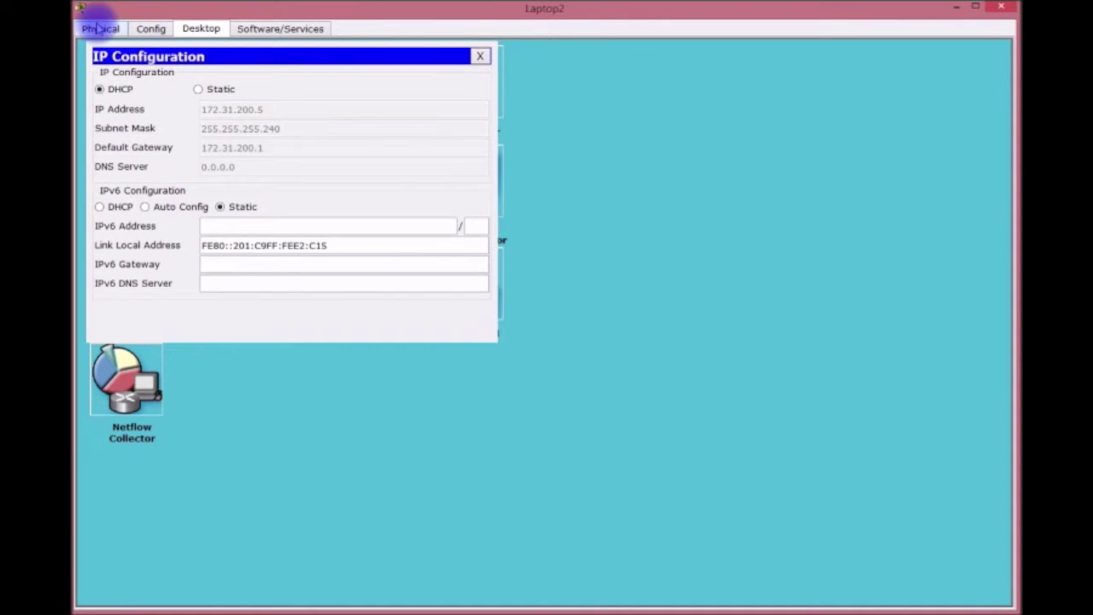
{"action": "left_click", "coordinate": [479, 55]}
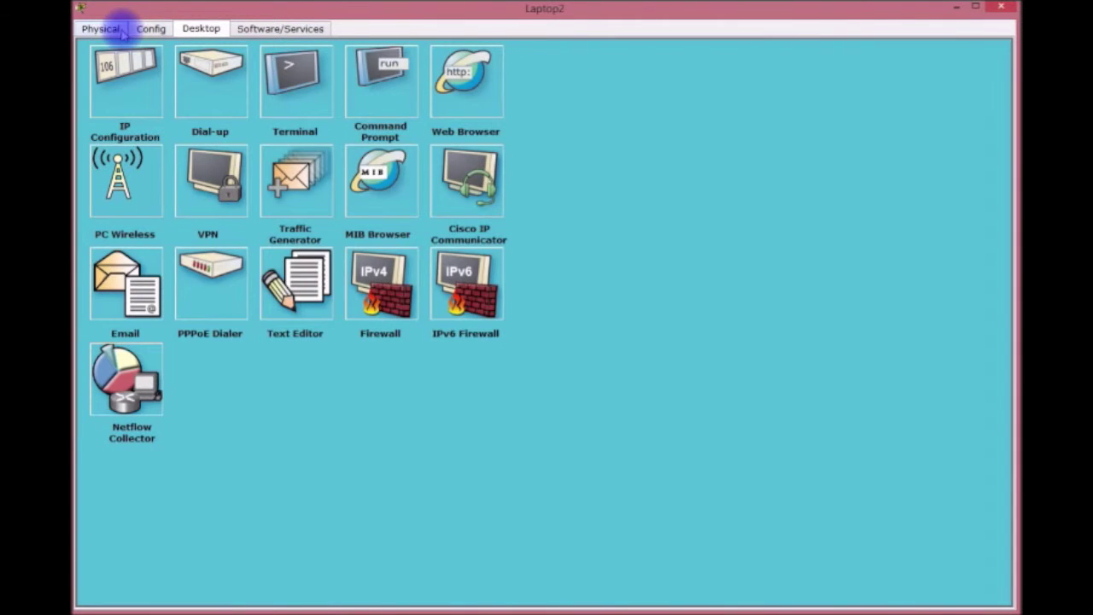
{"action": "left_click", "coordinate": [151, 29]}
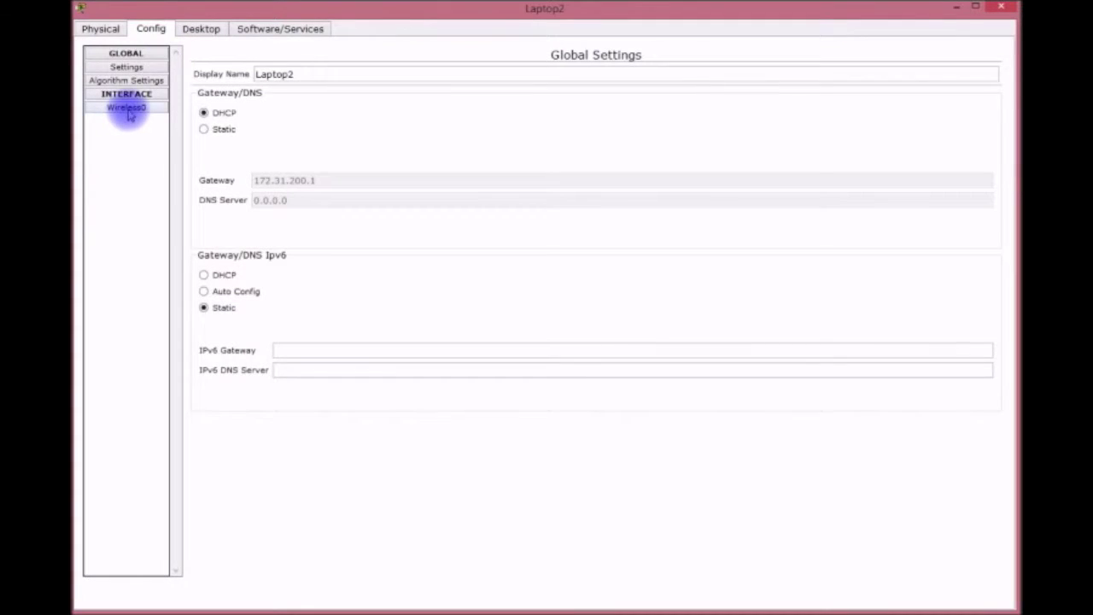
{"action": "left_click", "coordinate": [128, 109]}
{"action": "left_click_drag", "start_coordinate": [654, 115], "coordinate": [538, 120]}
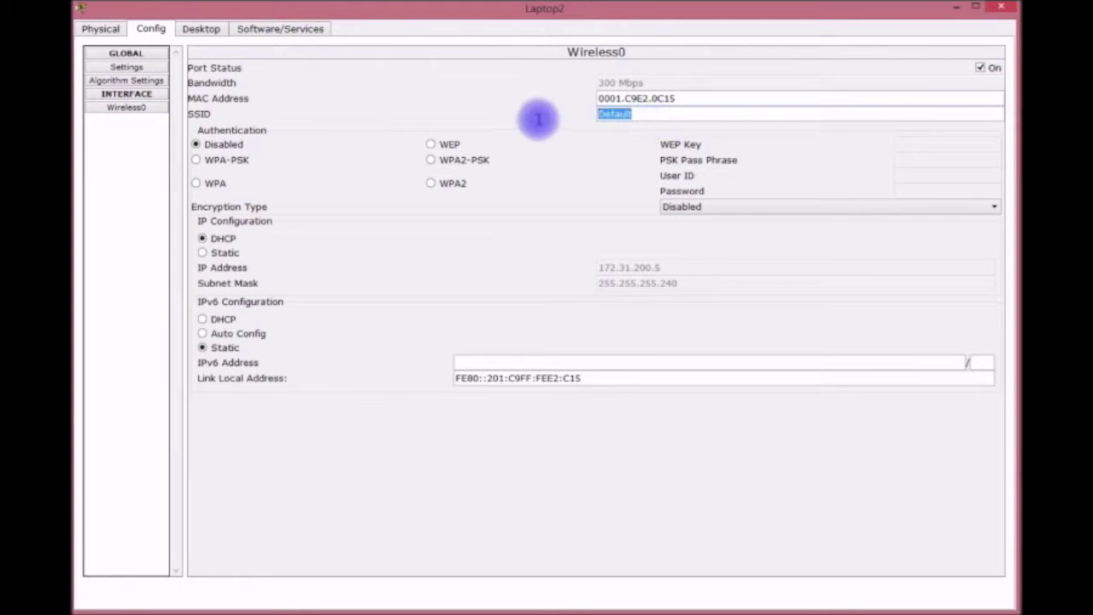
{"action": "type", "text": "CISCO"}
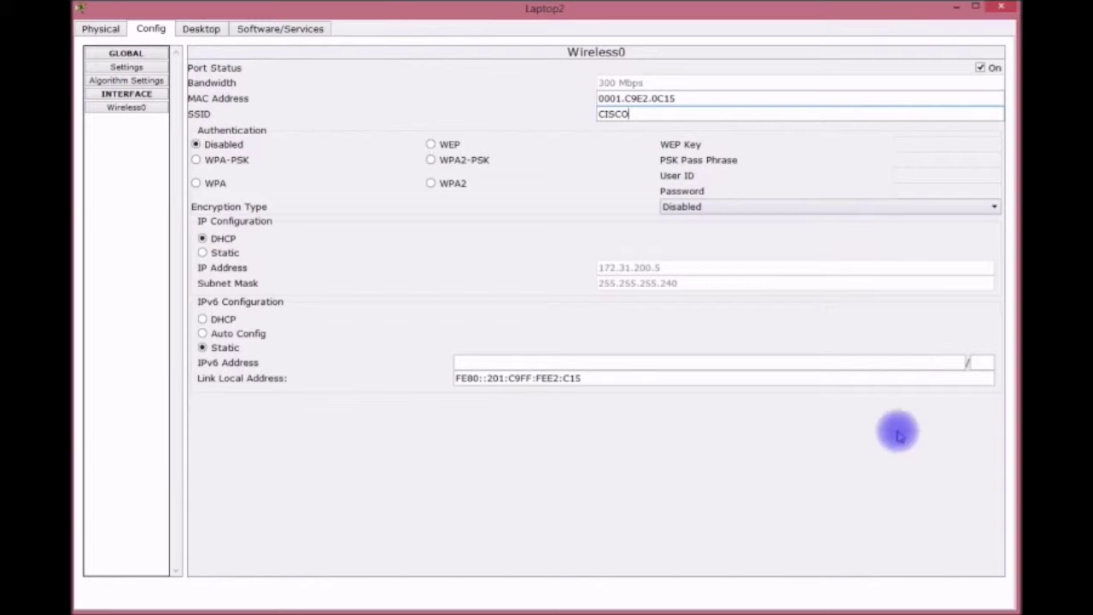
{"action": "left_click", "coordinate": [903, 362]}
{"action": "left_click", "coordinate": [1000, 7]}
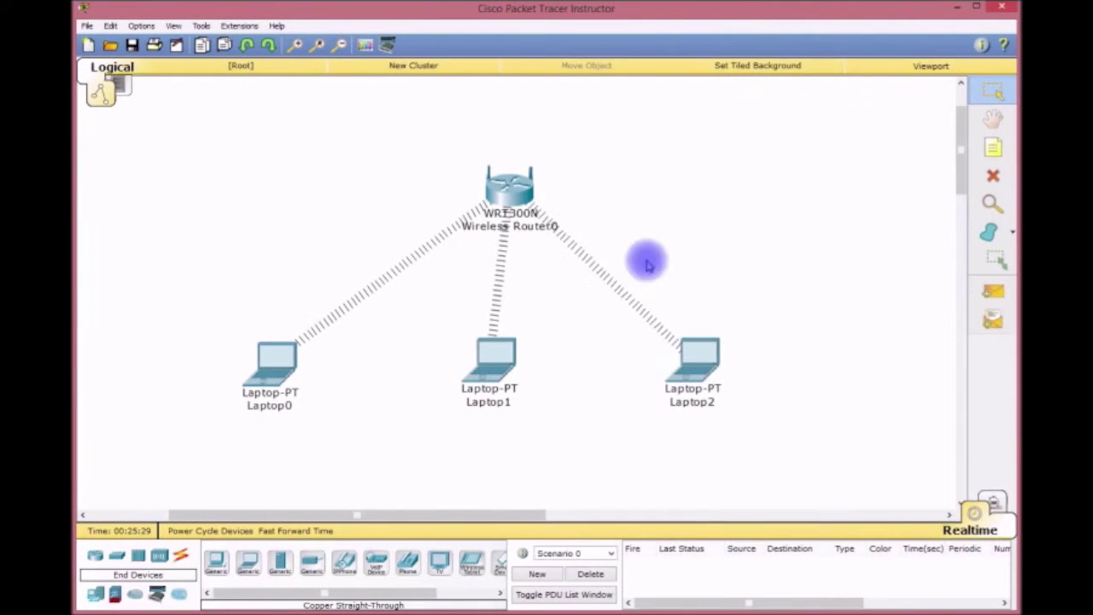
{"action": "left_click", "coordinate": [509, 187]}
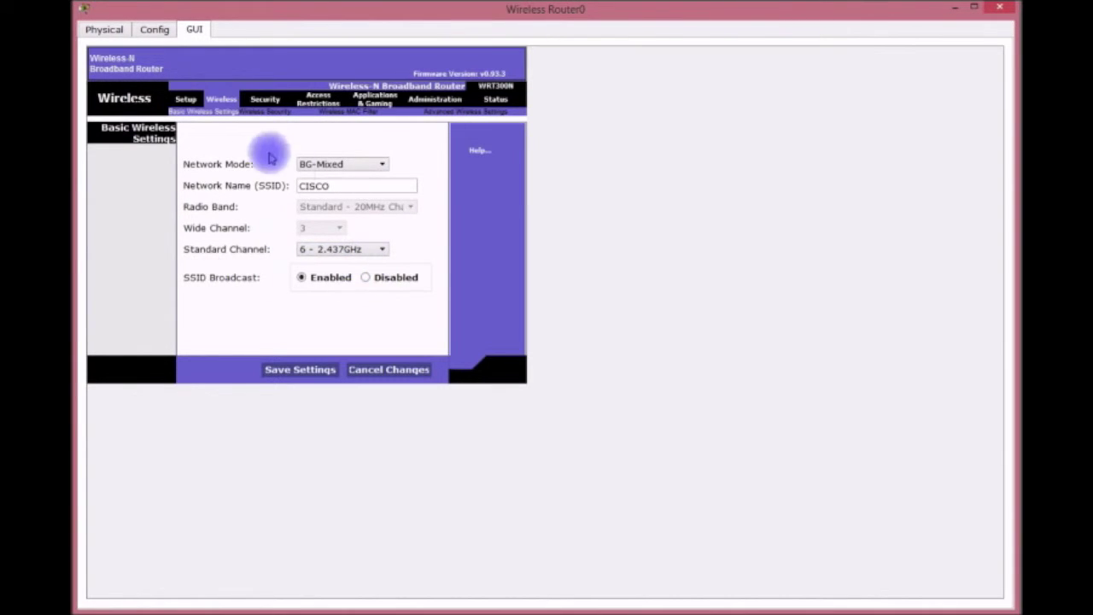
Choose WPA2 Personal security mode with AES encryption and enter the wireless passphrase.
{"action": "left_click", "coordinate": [260, 102]}
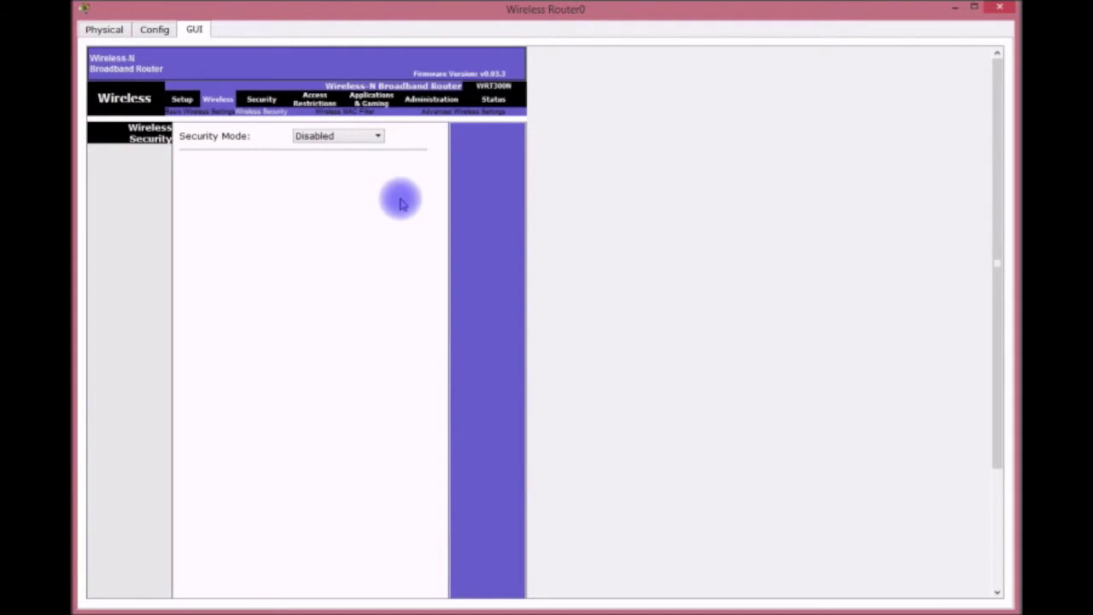
{"action": "left_click", "coordinate": [378, 137]}
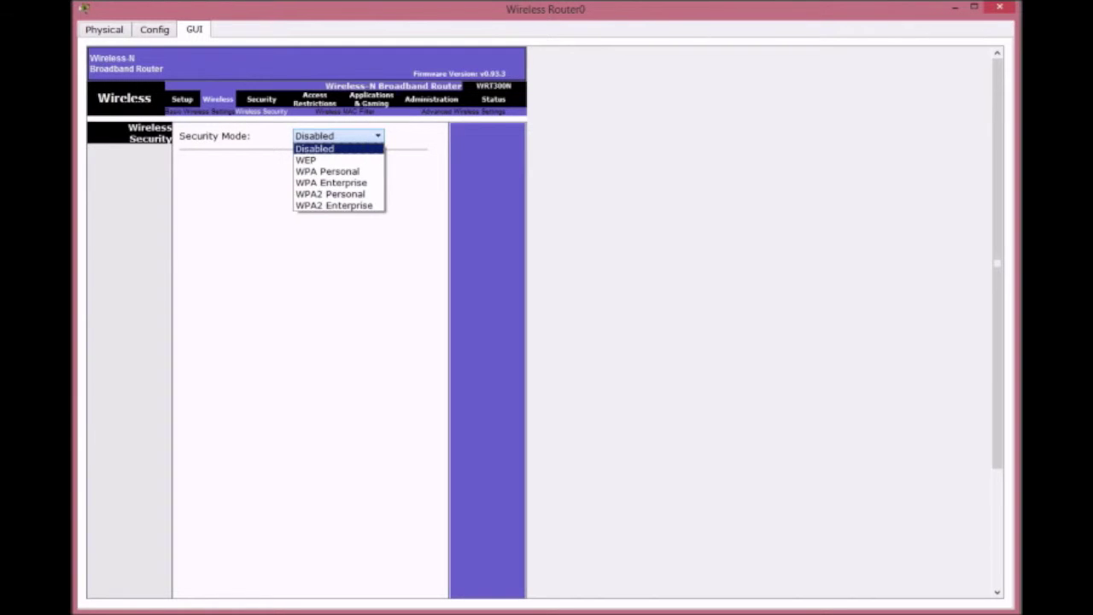
{"action": "left_click", "coordinate": [331, 194]}
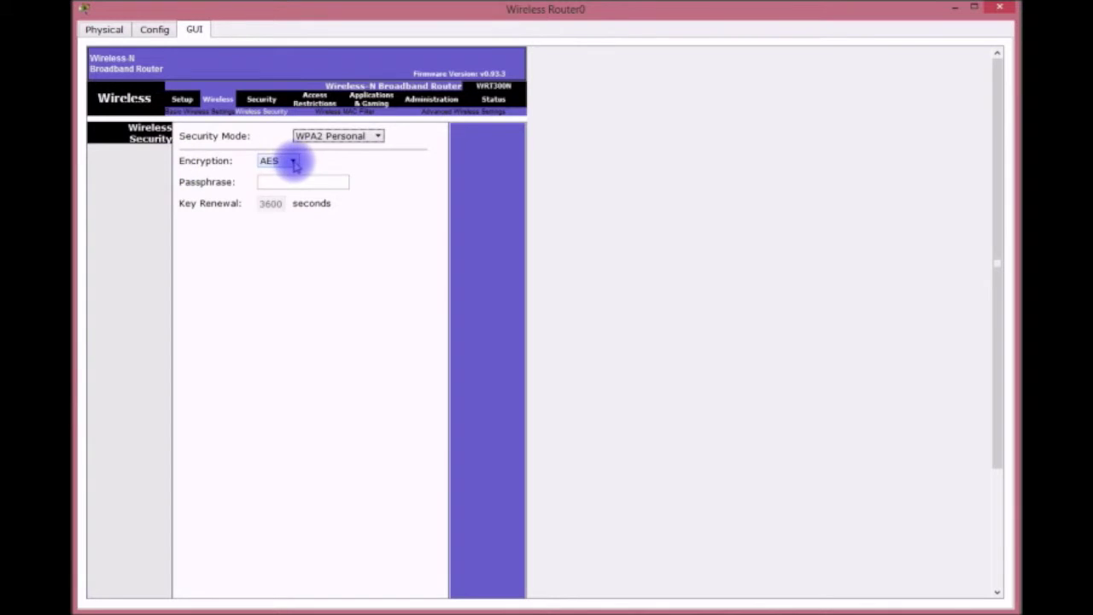
{"action": "left_click", "coordinate": [294, 161]}
{"action": "left_click", "coordinate": [272, 174]}
{"action": "left_click", "coordinate": [282, 181]}
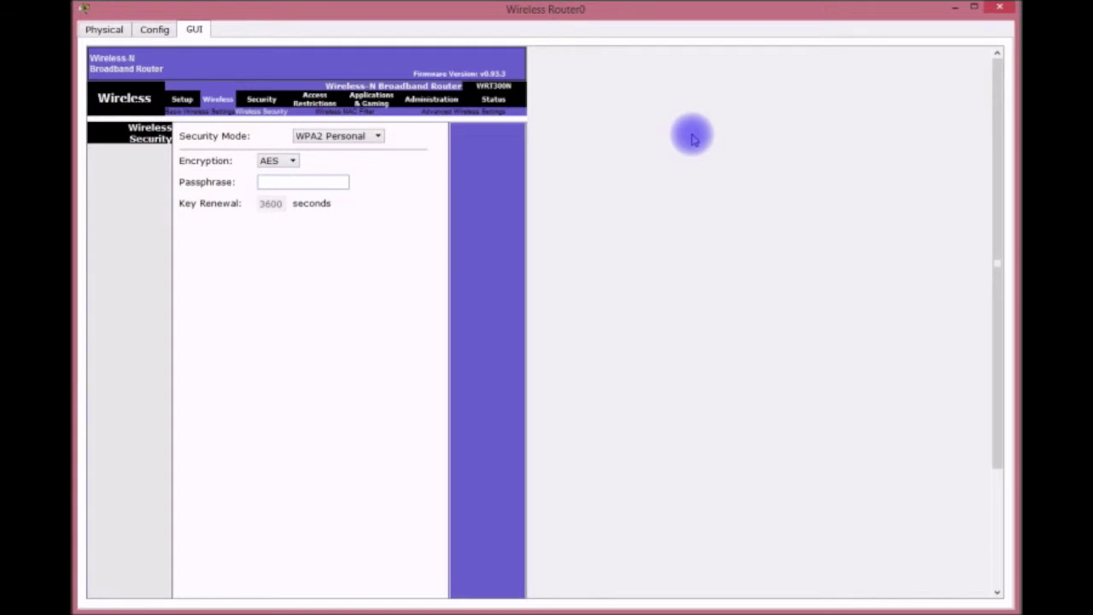
{"action": "type", "text": "CCIE"}
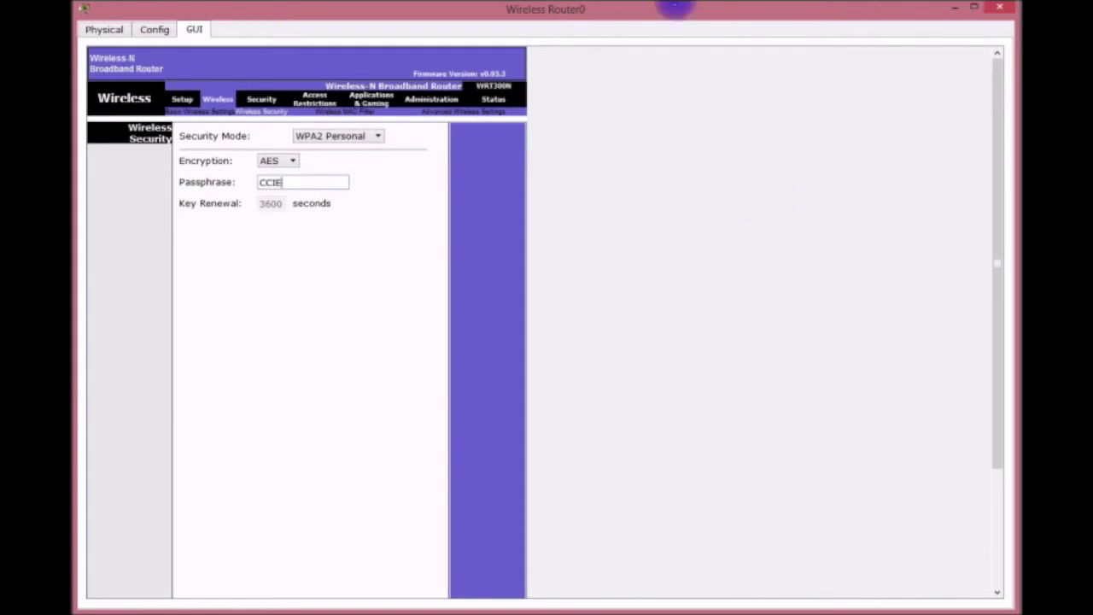
{"action": "scroll", "coordinate": [321, 266], "scroll_direction": "down", "scroll_amount": 3}
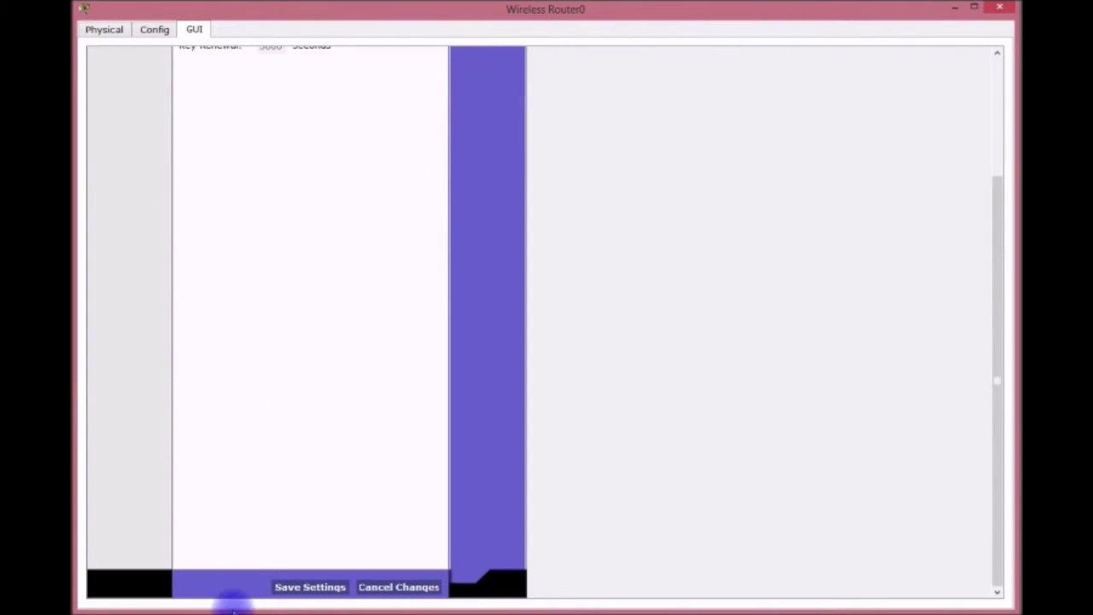
{"action": "left_click", "coordinate": [303, 586]}
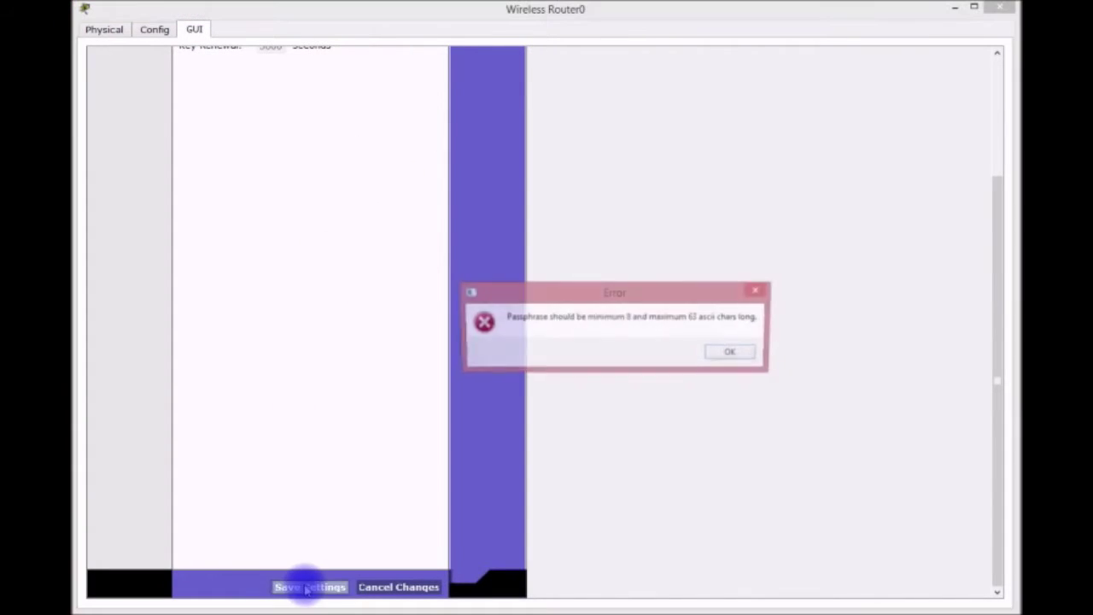
{"action": "left_click", "coordinate": [733, 351]}
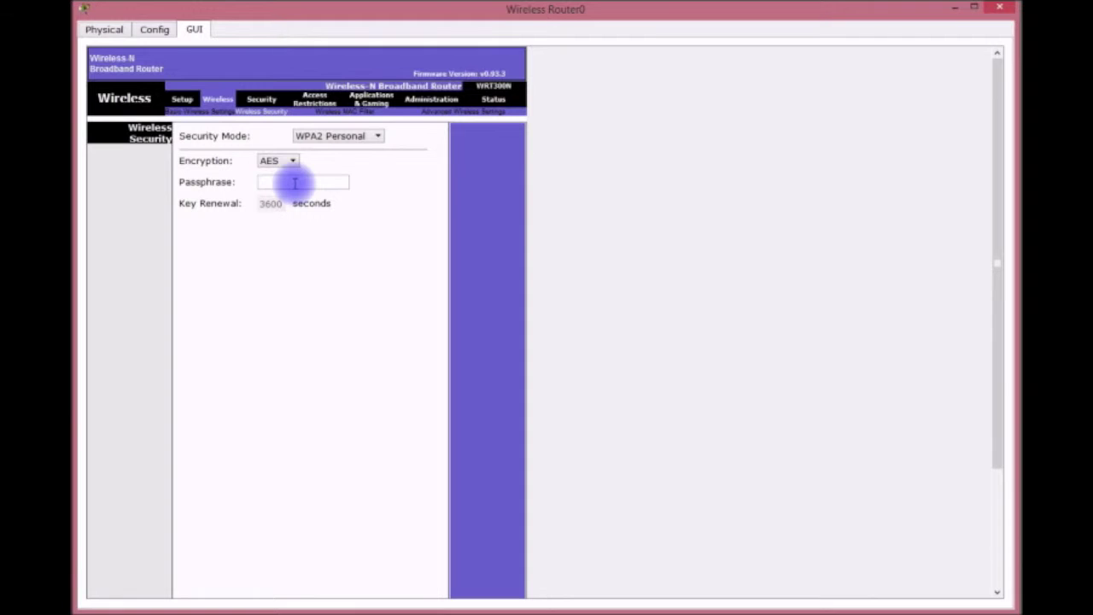
{"action": "type", "text": "CCIE"}
{"action": "type", "text": "X3"}
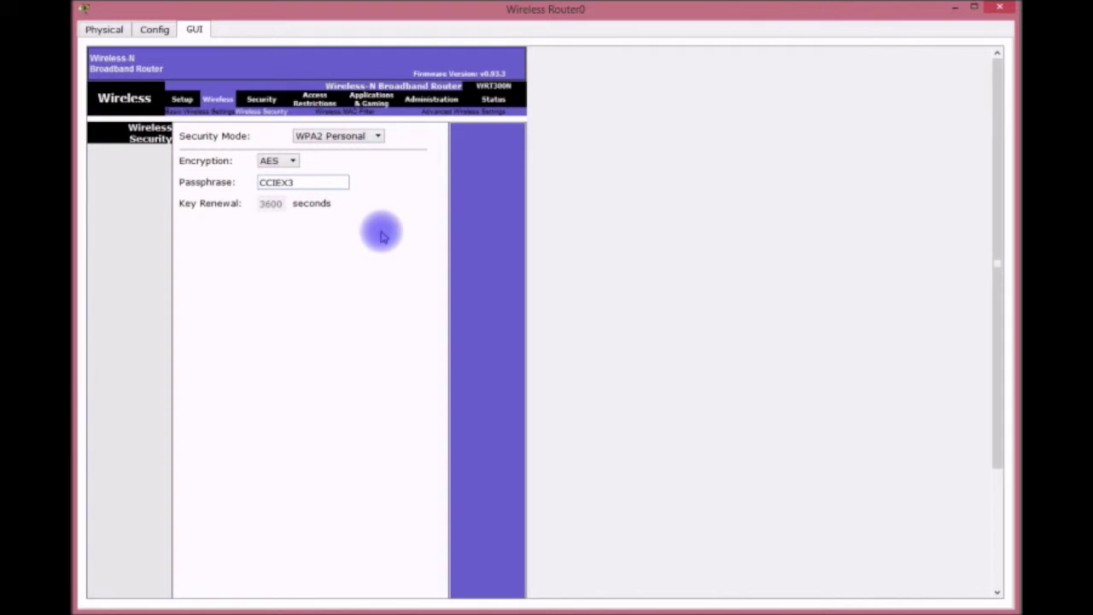
{"action": "key", "text": "BackSpace"}
{"action": "key", "text": "BackSpace"}
{"action": "key", "text": "BackSpace"}
{"action": "key", "text": "BackSpace"}
{"action": "key", "text": "BackSpace"}
{"action": "key", "text": "BackSpace"}
{"action": "type", "text": "SPARTACUS"}
Save the router's WPA2 Personal settings and close the Wireless Router0 window.
{"action": "scroll", "coordinate": [255, 482], "scroll_direction": "down", "scroll_amount": 3}
{"action": "left_click", "coordinate": [328, 587]}
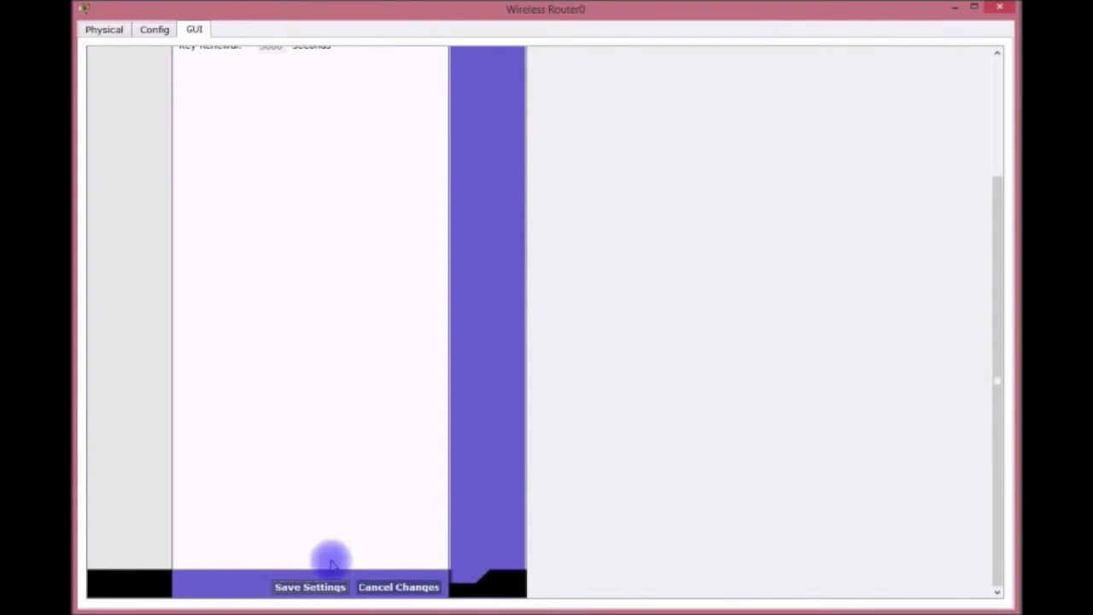
{"action": "left_click", "coordinate": [995, 7]}
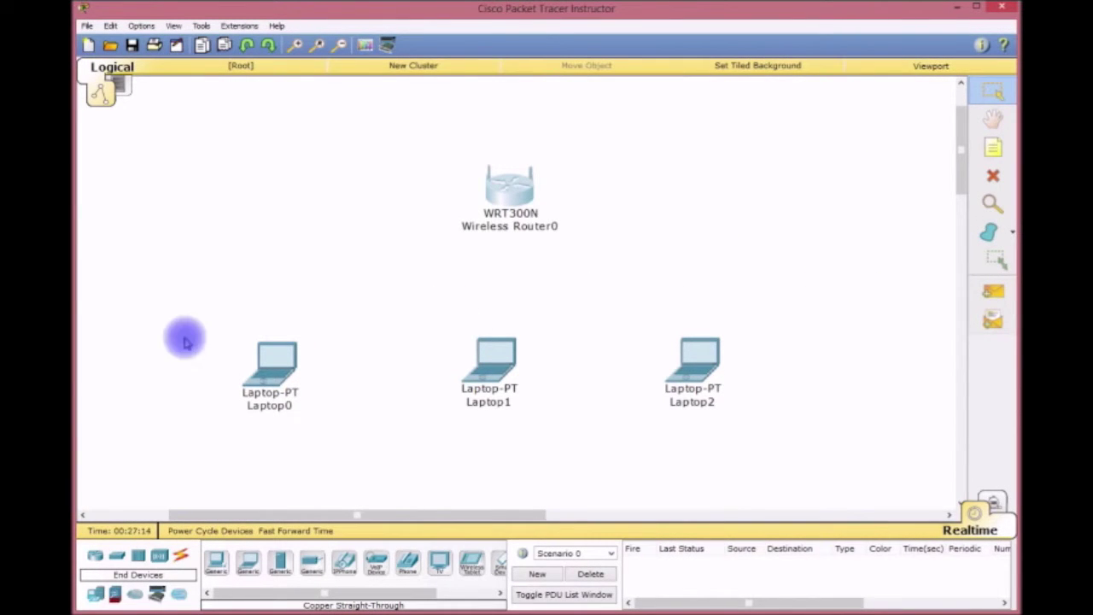
{"action": "left_click", "coordinate": [277, 359]}
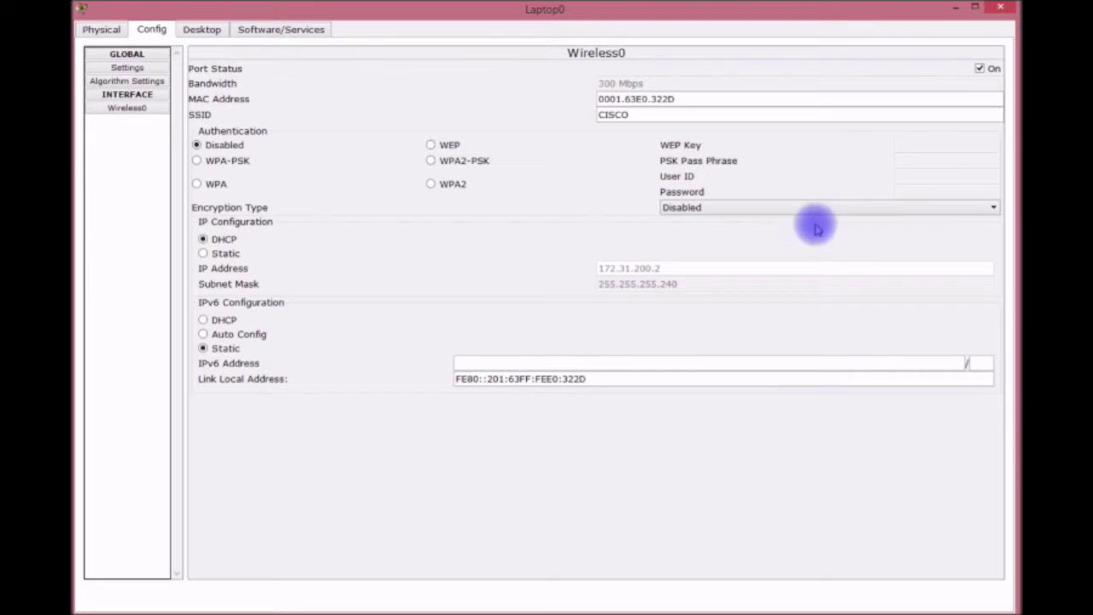
{"action": "left_click", "coordinate": [452, 184]}
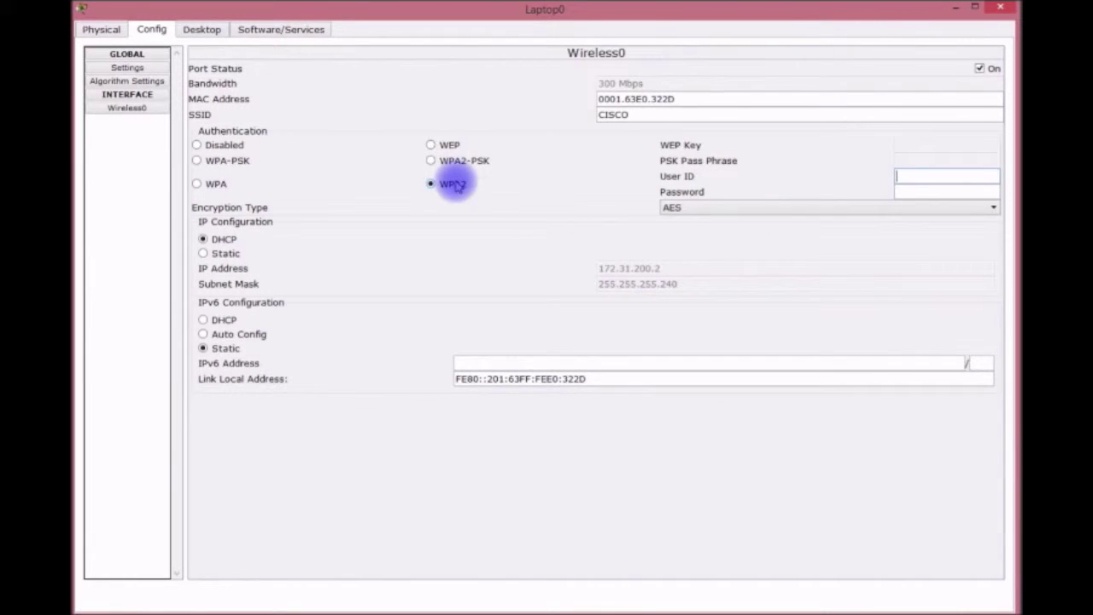
{"action": "left_click", "coordinate": [432, 161]}
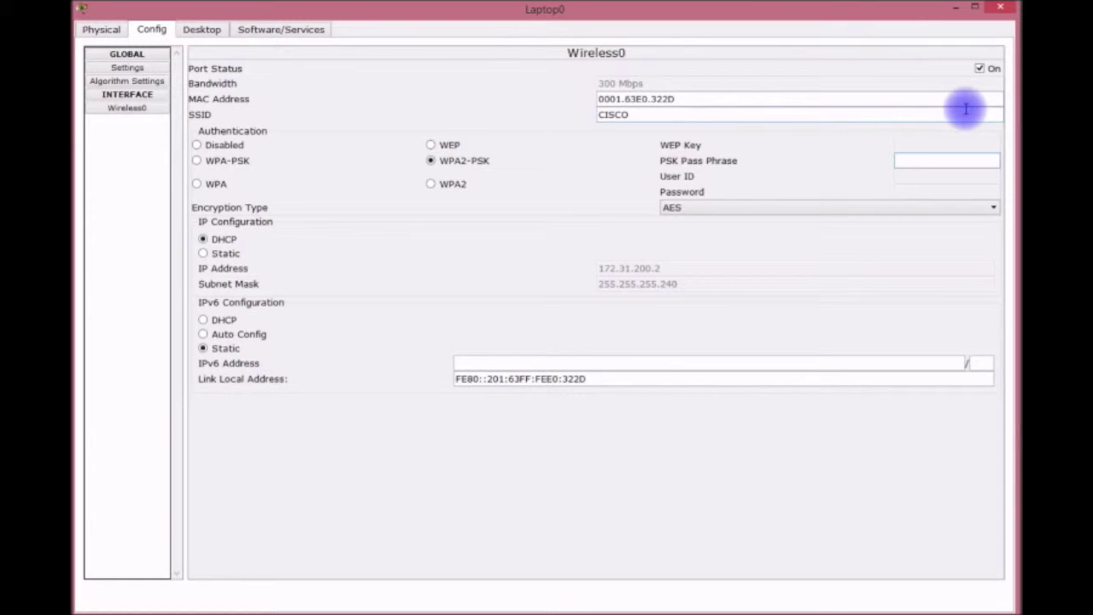
{"action": "type", "text": "SPARTACUS"}
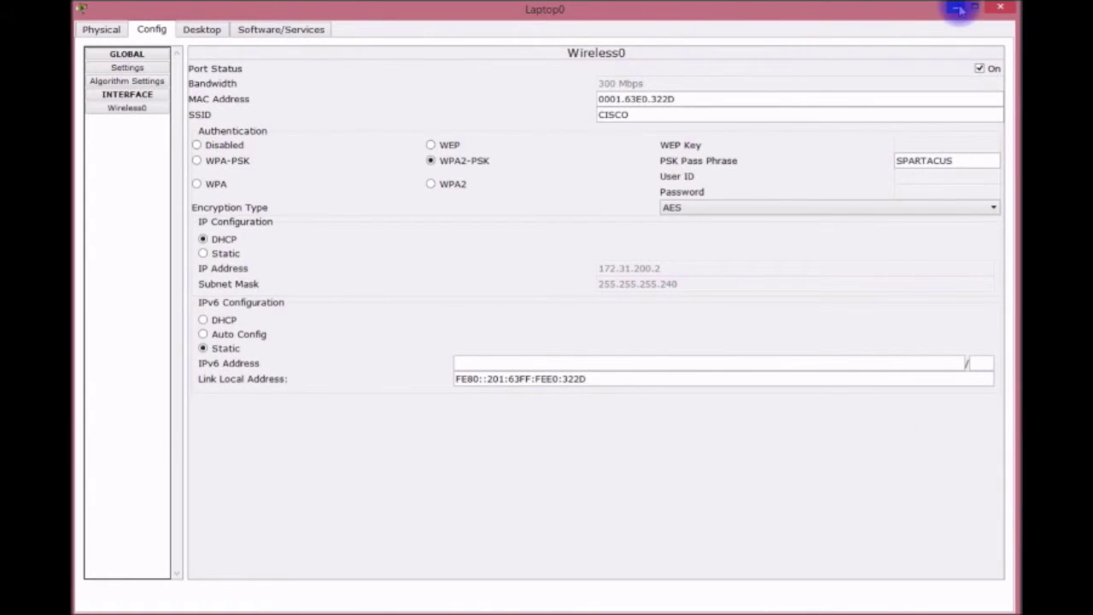
{"action": "left_click", "coordinate": [997, 7]}
{"action": "left_click", "coordinate": [496, 353]}
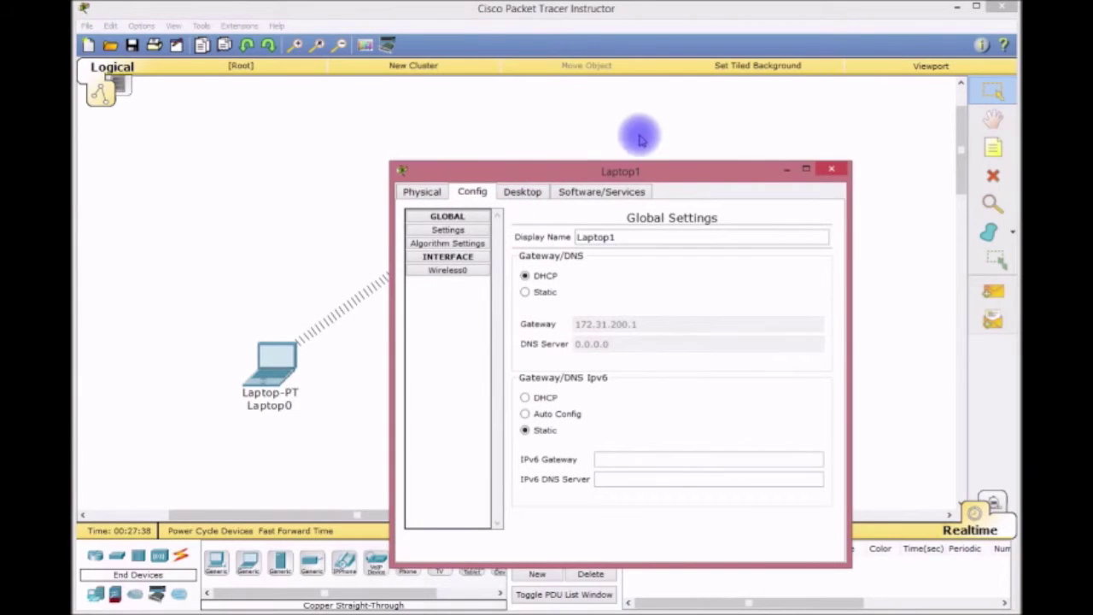
Enlarge Laptop1's settings window and go to its Wireless0 interface page.
{"action": "left_click_drag", "start_coordinate": [645, 172], "coordinate": [333, 12]}
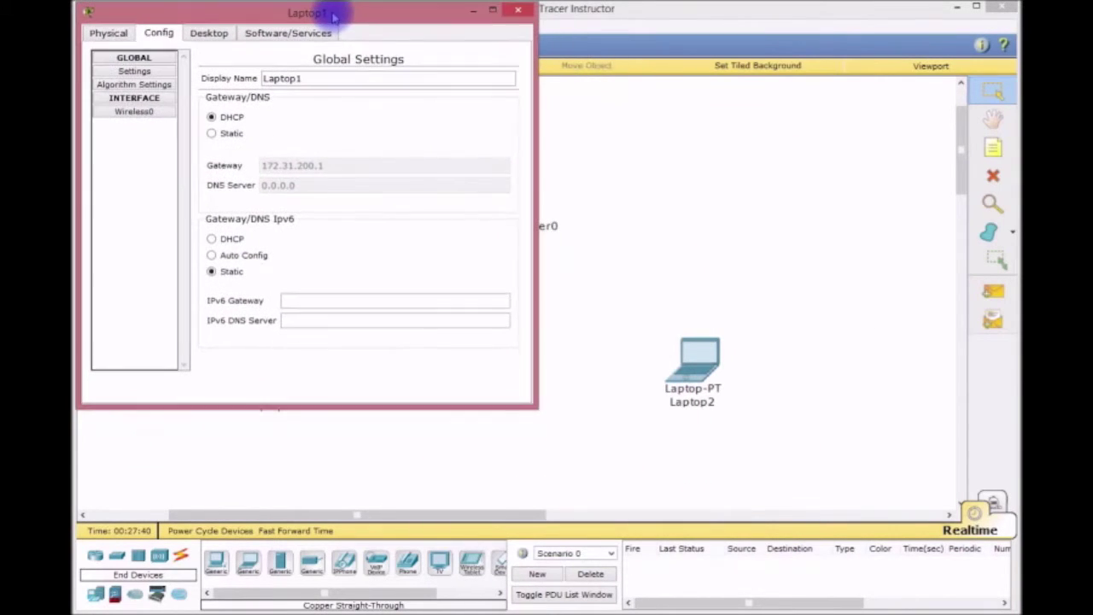
{"action": "left_click_drag", "start_coordinate": [533, 406], "coordinate": [1009, 601]}
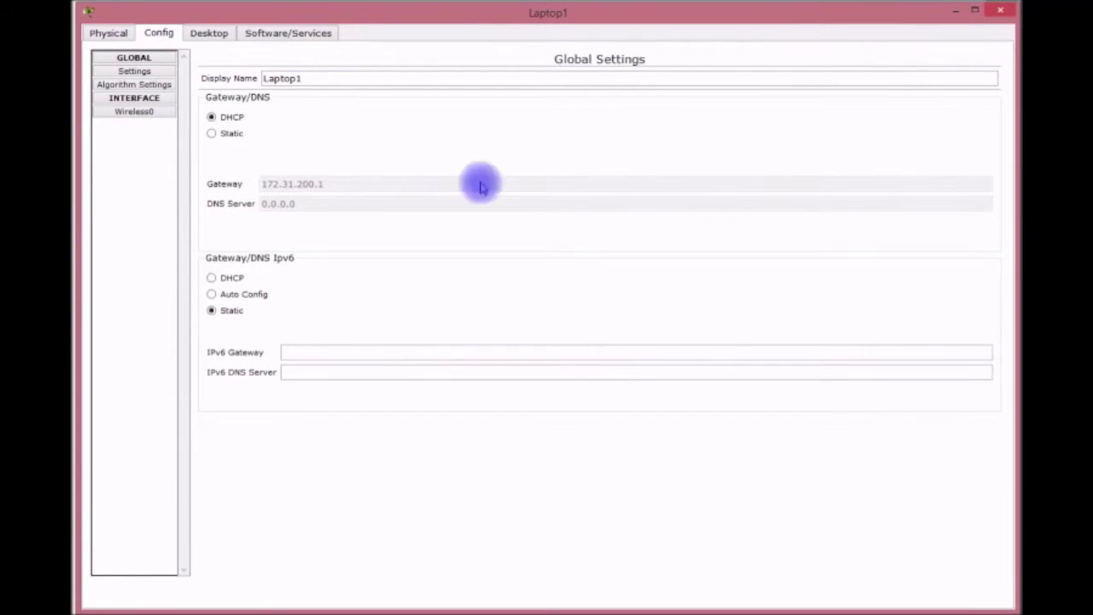
{"action": "left_click", "coordinate": [215, 32]}
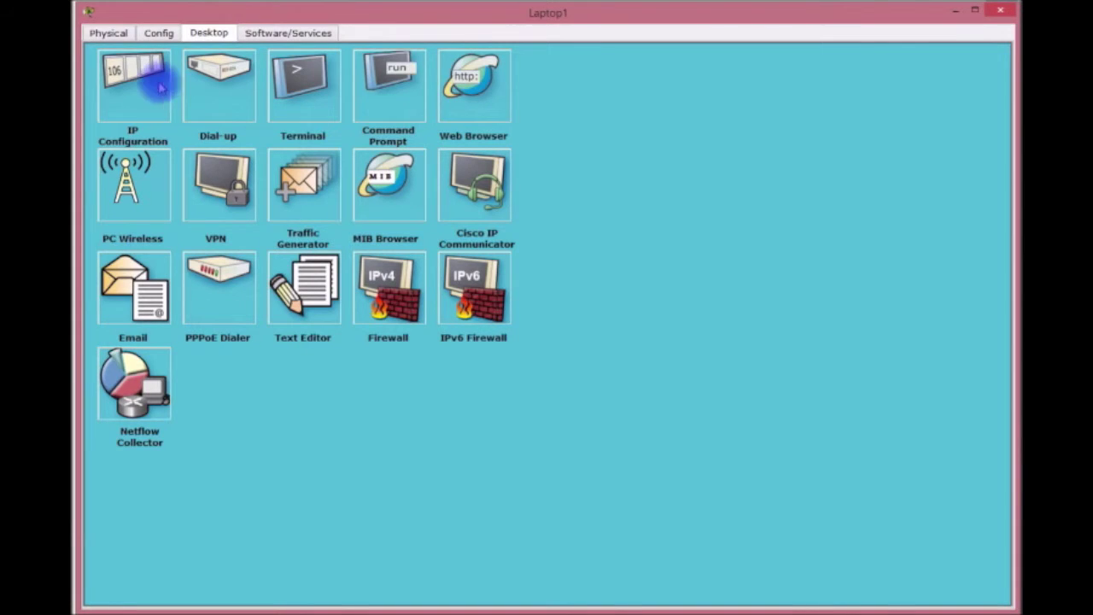
{"action": "left_click", "coordinate": [156, 32]}
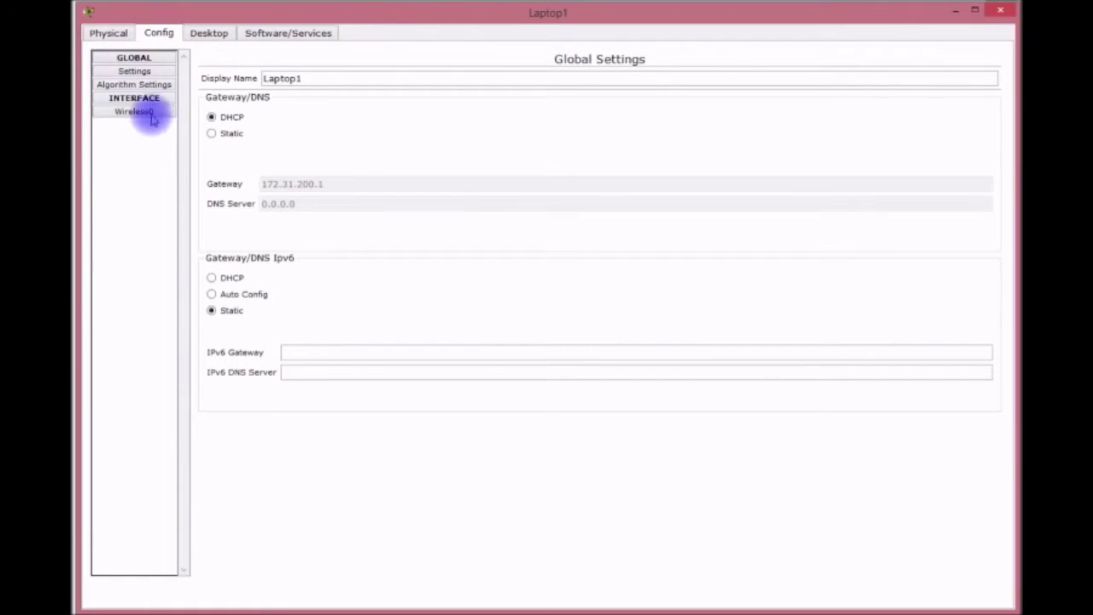
{"action": "left_click", "coordinate": [149, 113]}
Set Laptop1 to WPA2-PSK with passphrase SPARTACUS and close its window.
{"action": "left_click", "coordinate": [466, 167]}
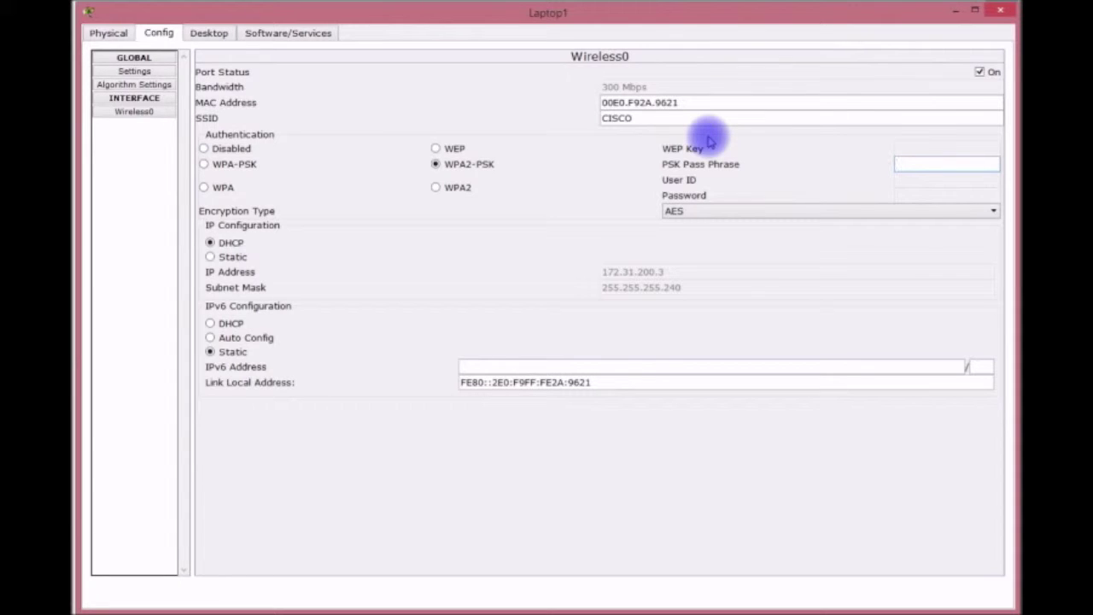
{"action": "type", "text": "SPARTACUS"}
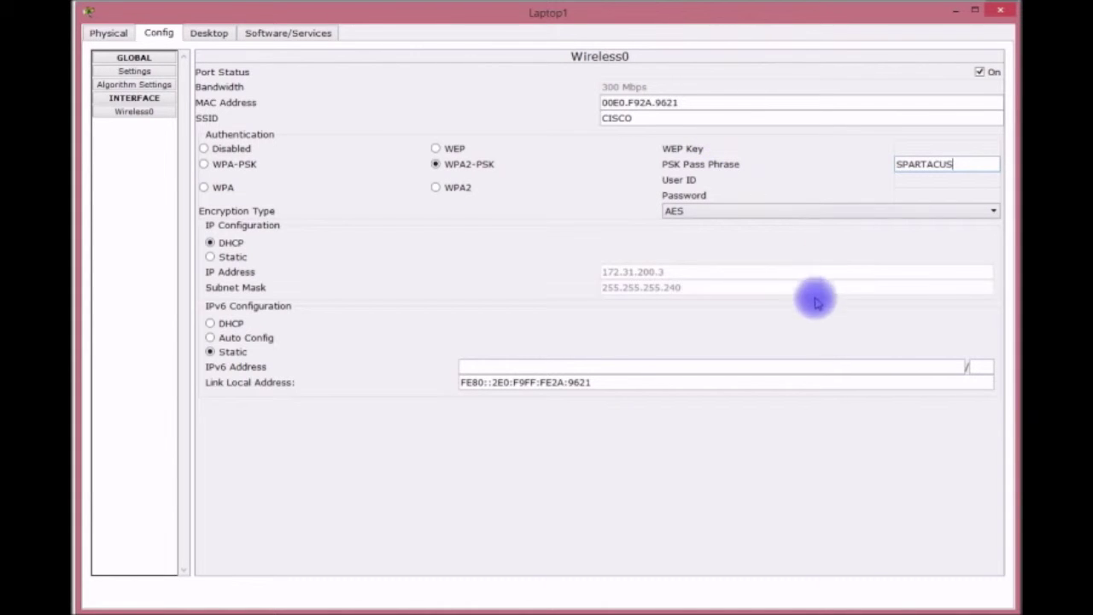
{"action": "left_click", "coordinate": [965, 9]}
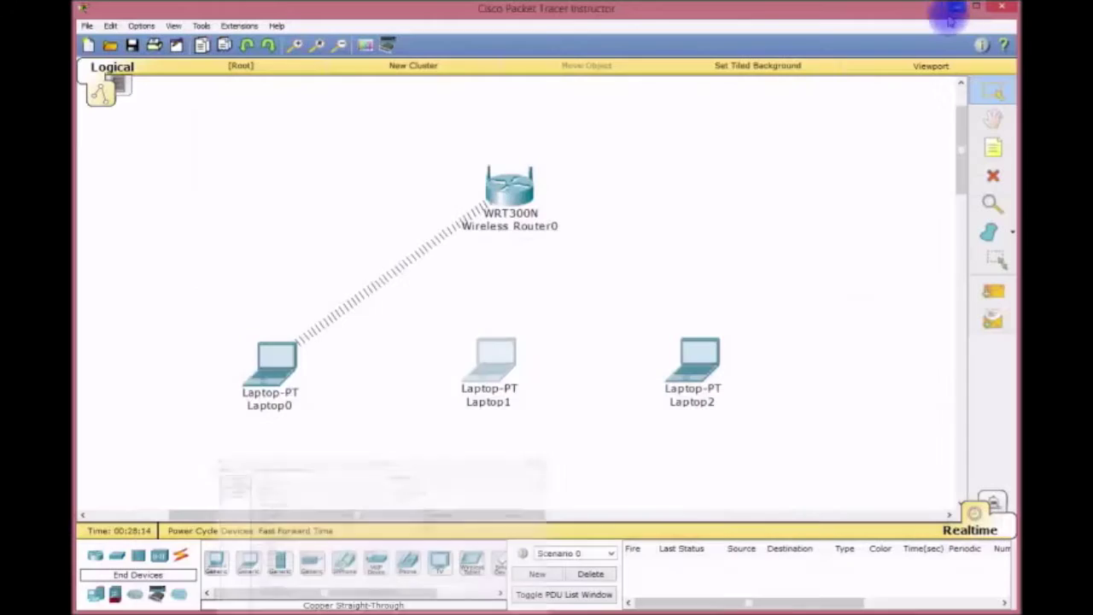
{"action": "left_click", "coordinate": [709, 365]}
{"action": "left_click_drag", "start_coordinate": [612, 174], "coordinate": [292, 11]}
{"action": "left_click_drag", "start_coordinate": [524, 402], "coordinate": [1008, 605]}
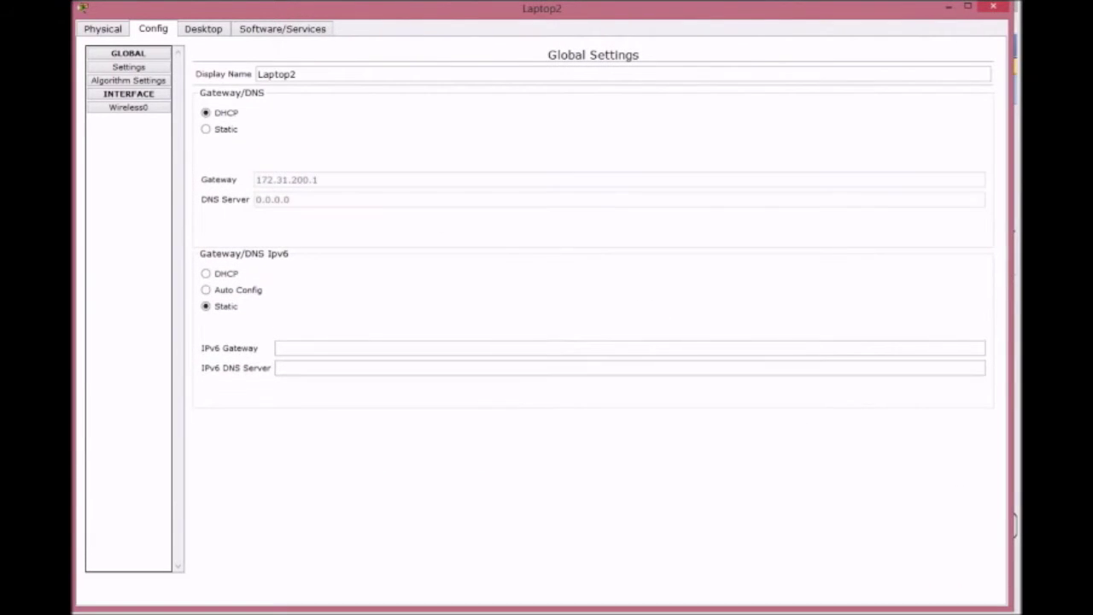
{"action": "left_click", "coordinate": [139, 108]}
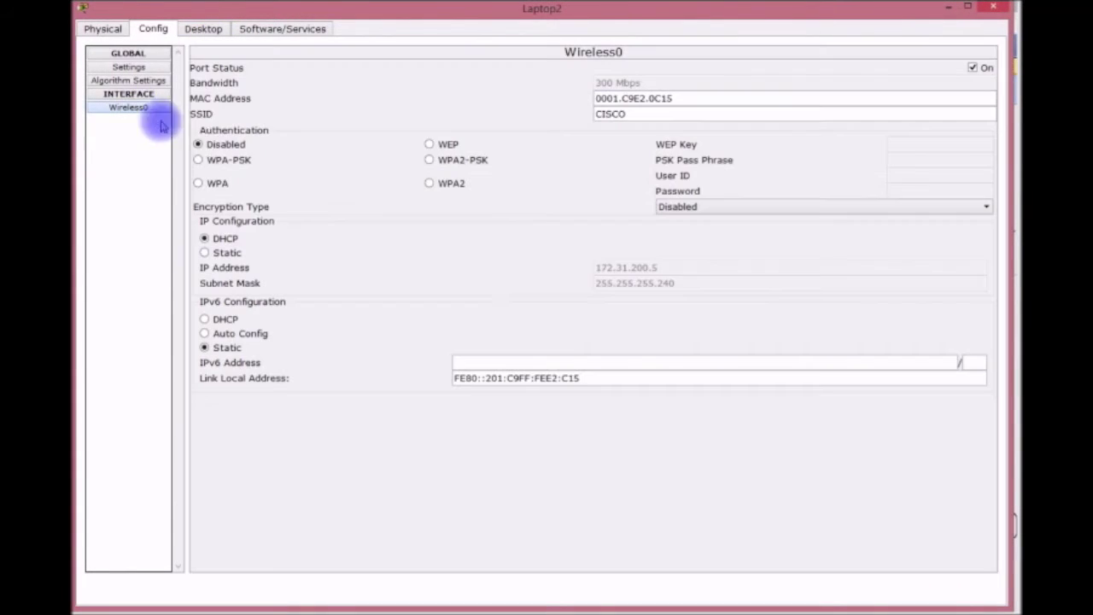
{"action": "left_click", "coordinate": [480, 160]}
{"action": "type", "text": "SPARTACUS"}
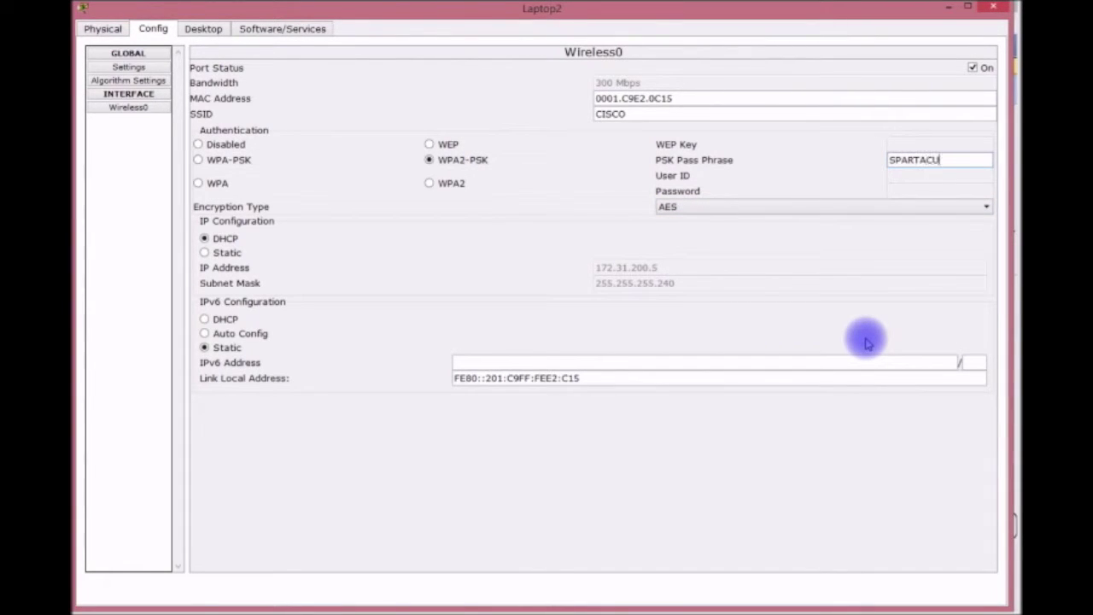
{"action": "left_click", "coordinate": [947, 7]}
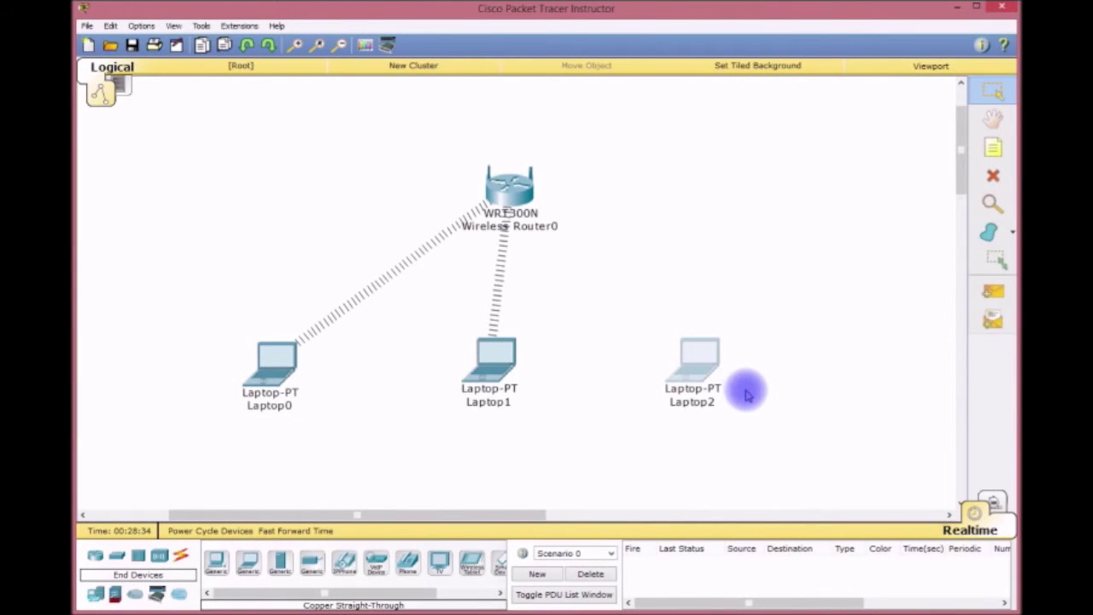
Set the router's Wireless MAC Filter to Enabled with Permit, then bring up Laptop0's Wireless0 page.
{"action": "left_click", "coordinate": [514, 193]}
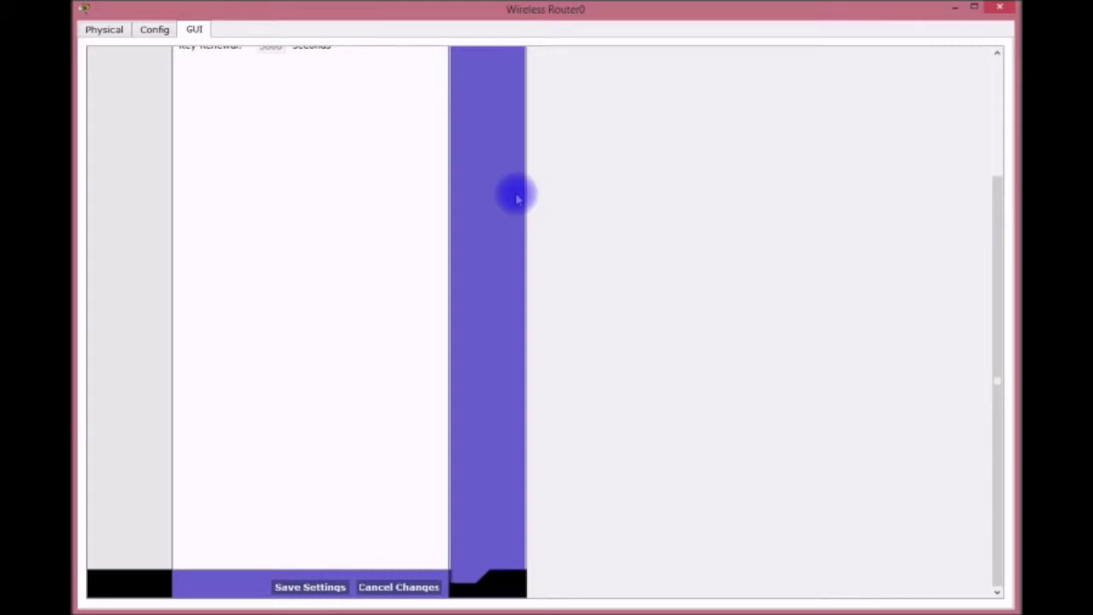
{"action": "scroll", "coordinate": [823, 259], "scroll_direction": "up", "scroll_amount": 3}
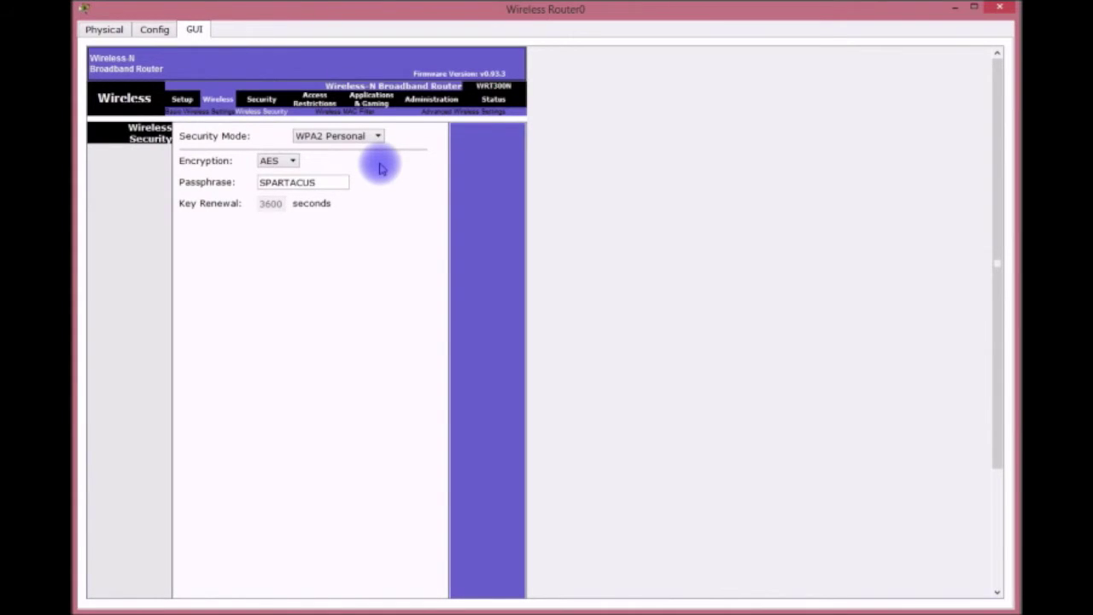
{"action": "left_click", "coordinate": [331, 114]}
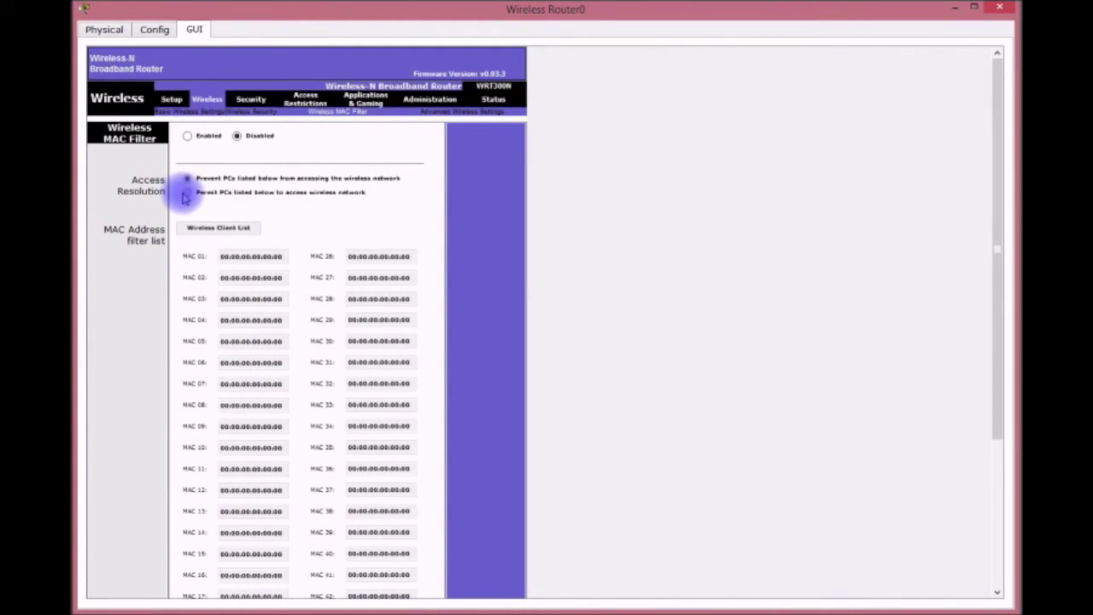
{"action": "left_click", "coordinate": [188, 135]}
{"action": "left_click", "coordinate": [189, 193]}
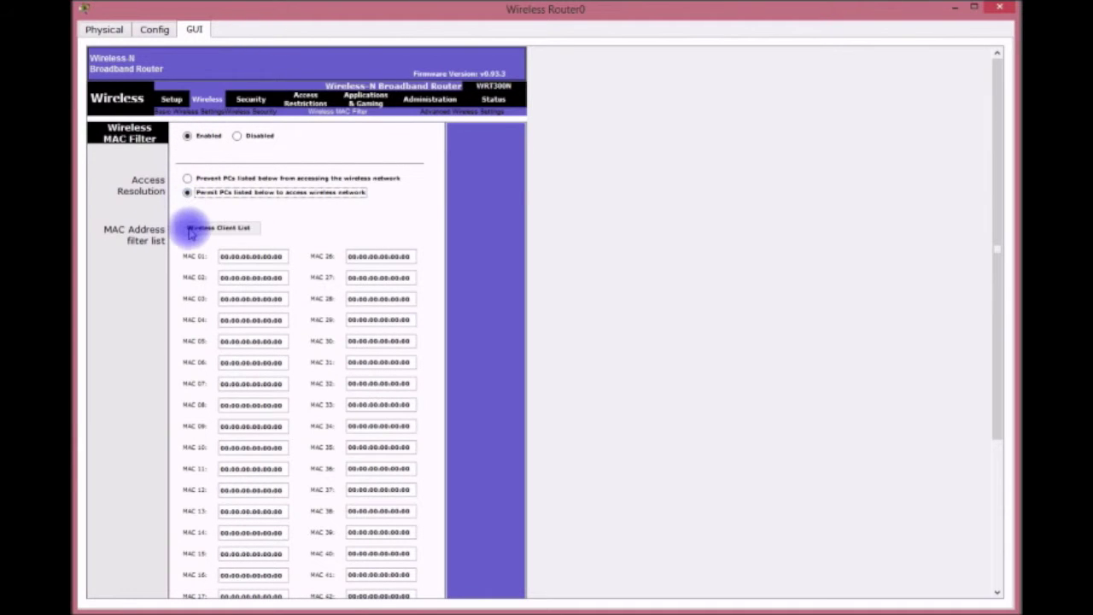
{"action": "left_click_drag", "start_coordinate": [334, 10], "coordinate": [696, 17]}
{"action": "left_click", "coordinate": [275, 361]}
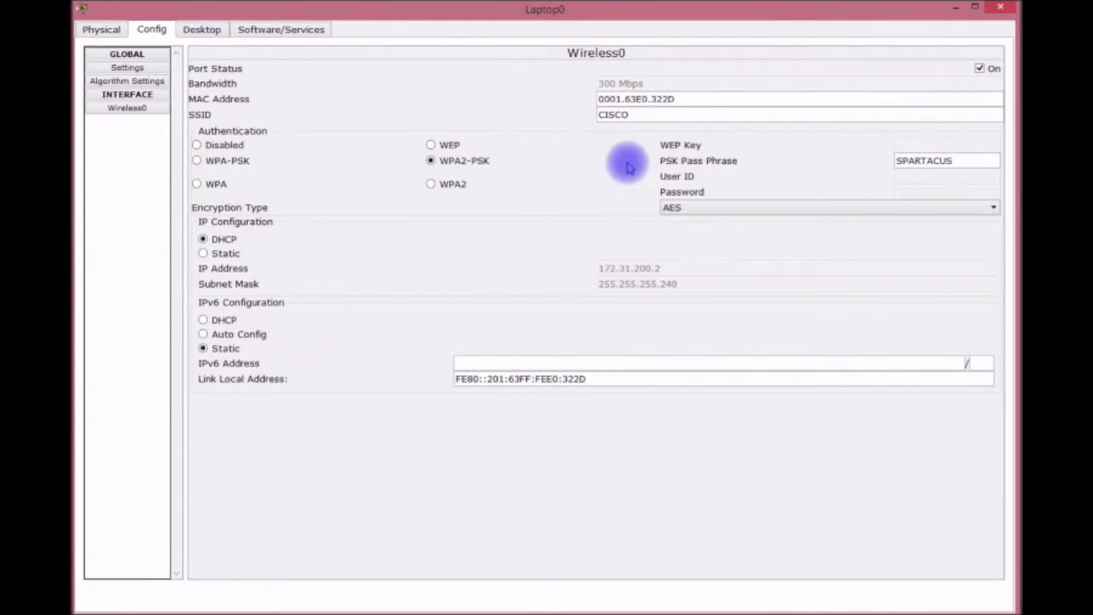
Copy Laptop0's MAC address and paste it into the router's MAC 01 entry.
{"action": "left_click_drag", "start_coordinate": [695, 101], "coordinate": [549, 110]}
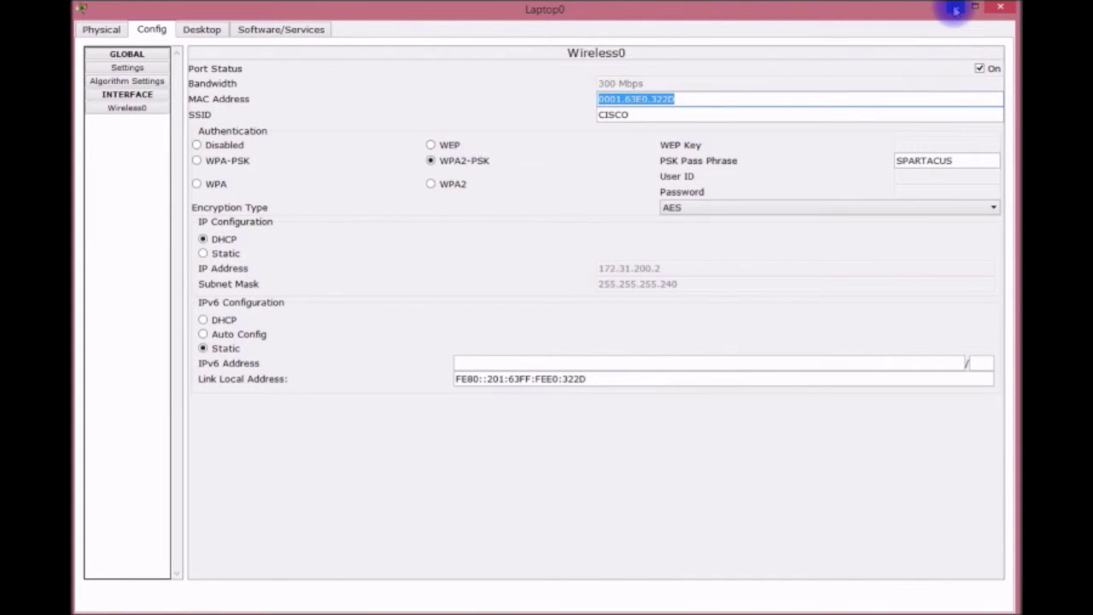
{"action": "left_click", "coordinate": [955, 7]}
{"action": "left_click", "coordinate": [282, 358]}
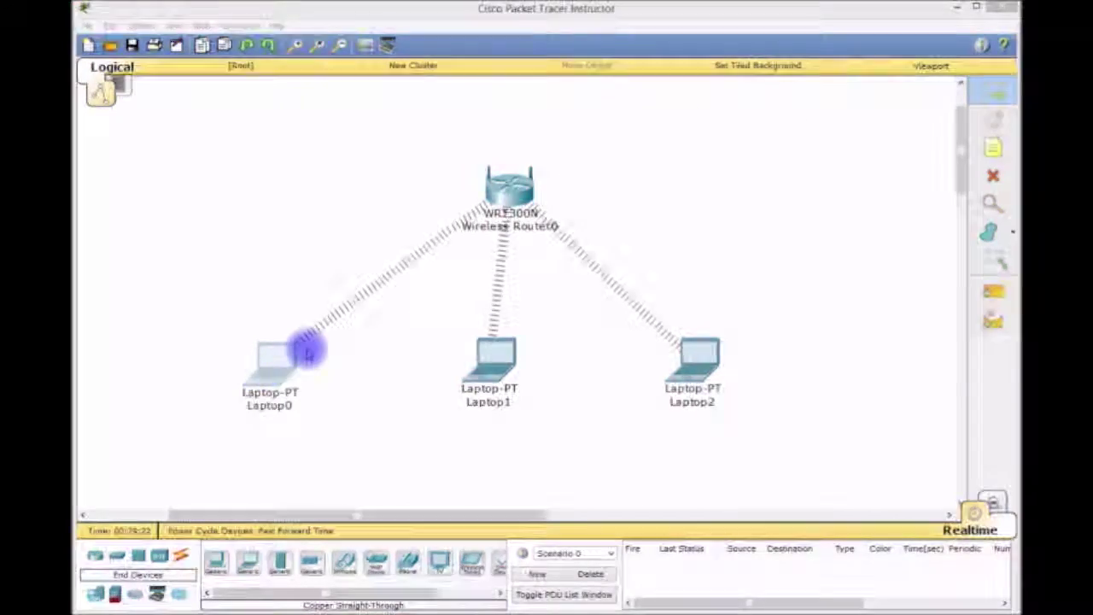
{"action": "left_click", "coordinate": [956, 8]}
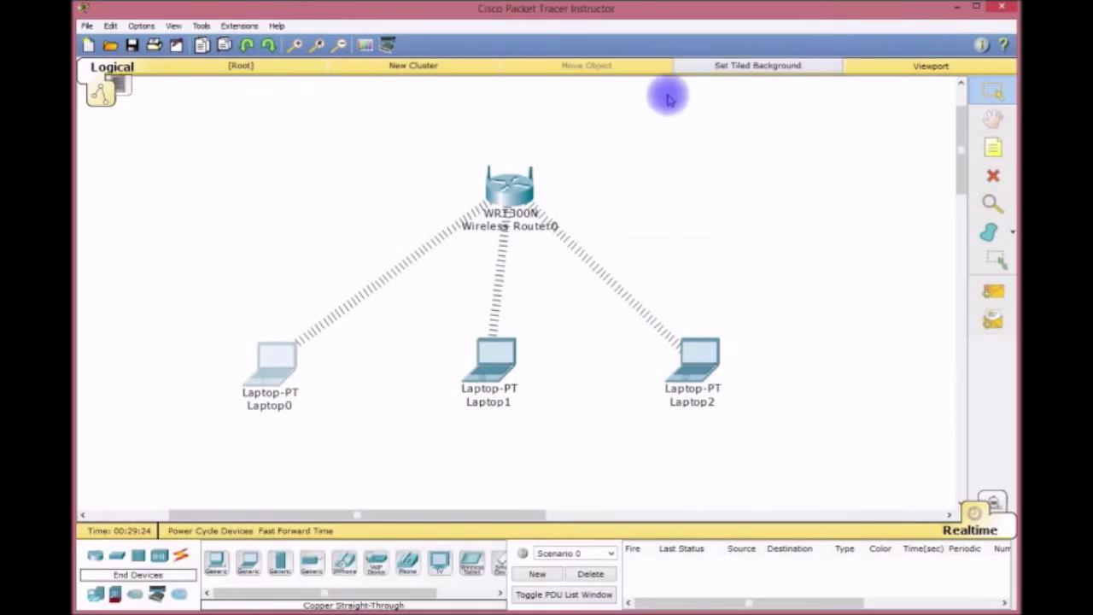
{"action": "left_click", "coordinate": [507, 181]}
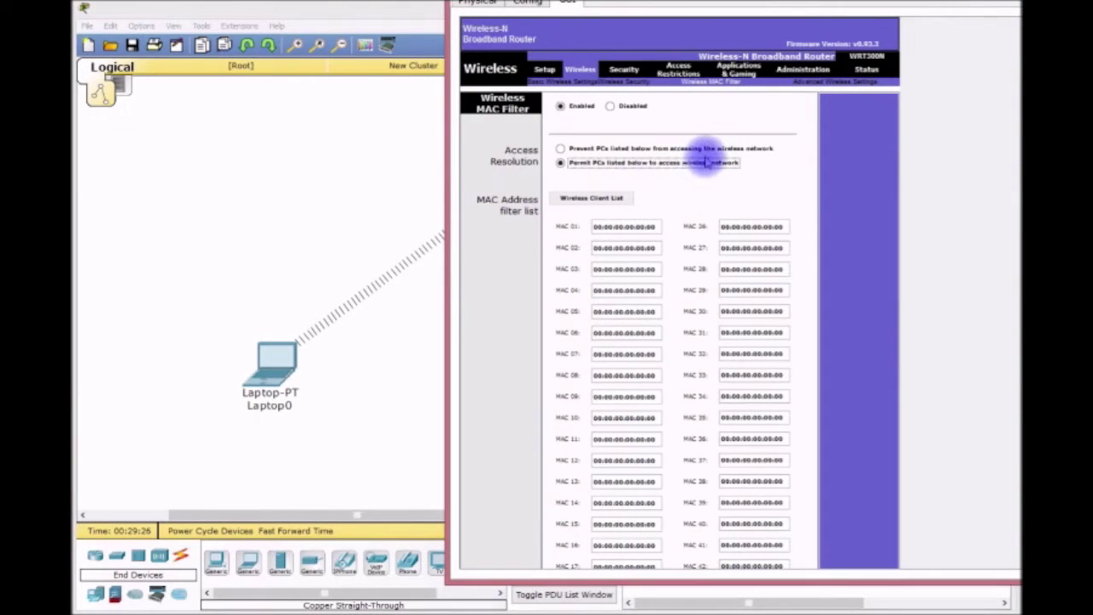
{"action": "left_click_drag", "start_coordinate": [654, 225], "coordinate": [575, 231]}
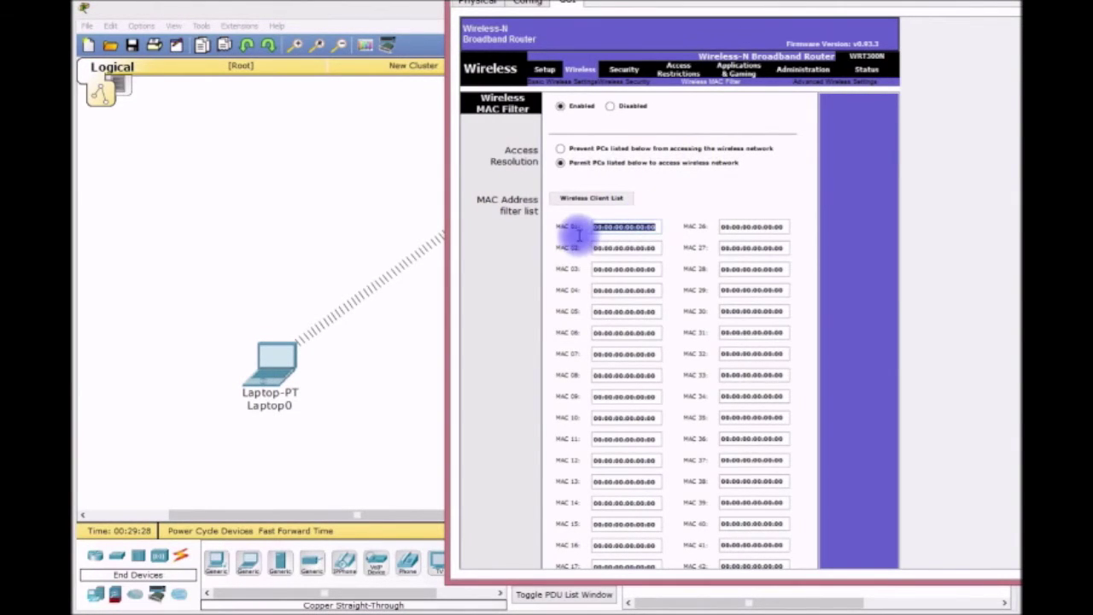
{"action": "type", "text": "0001.6369.3220"}
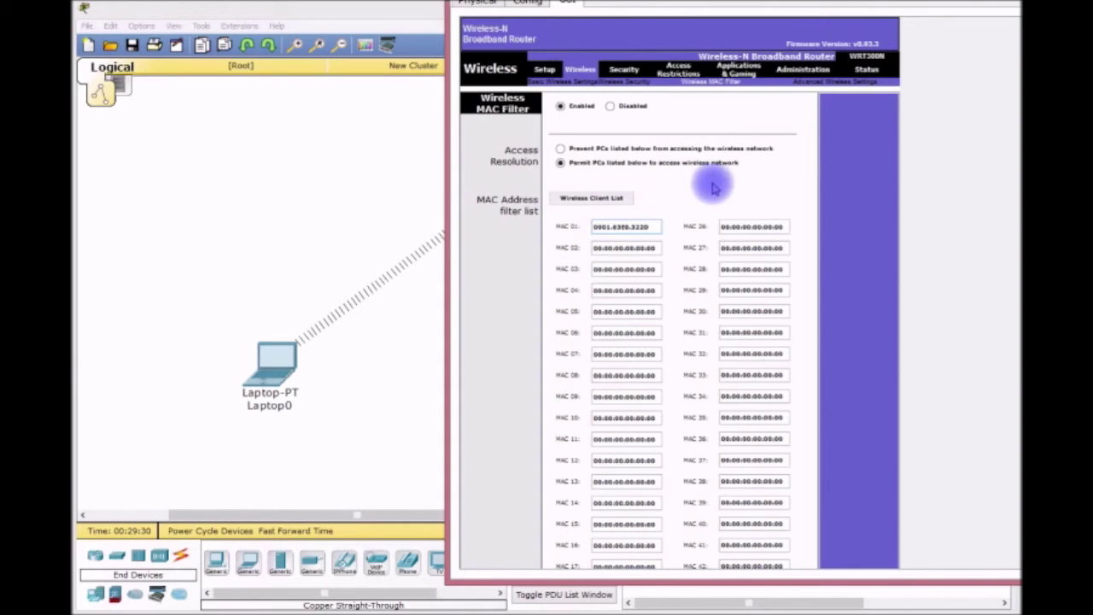
Reformat MAC 01 as 00:01:63:E0:32:2D with colons and close the router window.
{"action": "key", "text": "Left"}
{"action": "key", "text": "Left"}
{"action": "key", "text": "Left"}
{"action": "key", "text": "Left"}
{"action": "key", "text": "Left"}
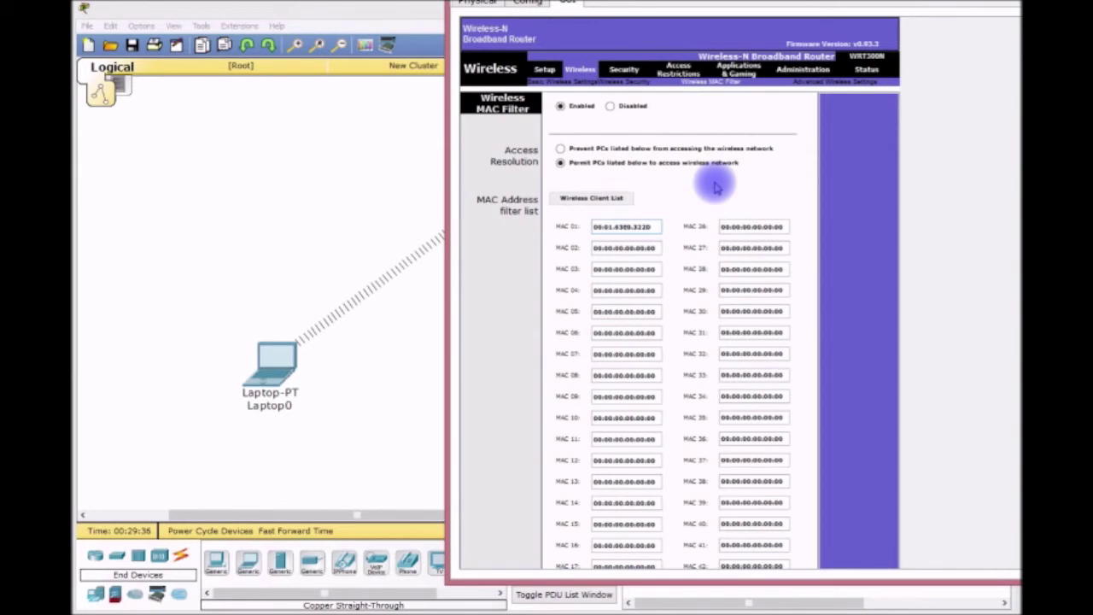
{"action": "key", "text": "Right"}
{"action": "key", "text": "Right"}
{"action": "type", "text": ":"}
{"action": "type", "text": ":"}
{"action": "key", "text": "BackSpace"}
{"action": "key", "text": "BackSpace"}
{"action": "type", "text": ":"}
{"action": "key", "text": "Right"}
{"action": "key", "text": "Right"}
{"action": "type", "text": ":"}
{"action": "key", "text": "Right"}
{"action": "key", "text": "Right"}
{"action": "type", "text": ":"}
{"action": "key", "text": "Right"}
{"action": "key", "text": "Right"}
{"action": "key", "text": "BackSpace"}
{"action": "type", "text": ":"}
{"action": "key", "text": "Right"}
{"action": "key", "text": "Right"}
{"action": "key", "text": "Right"}
{"action": "type", "text": ":"}
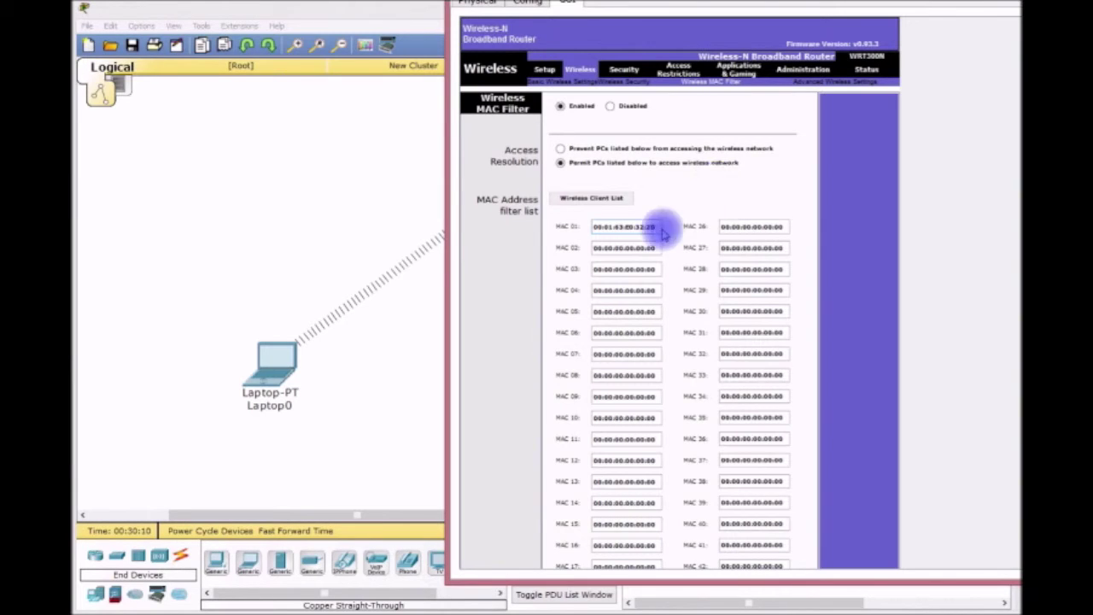
{"action": "left_click", "coordinate": [654, 248]}
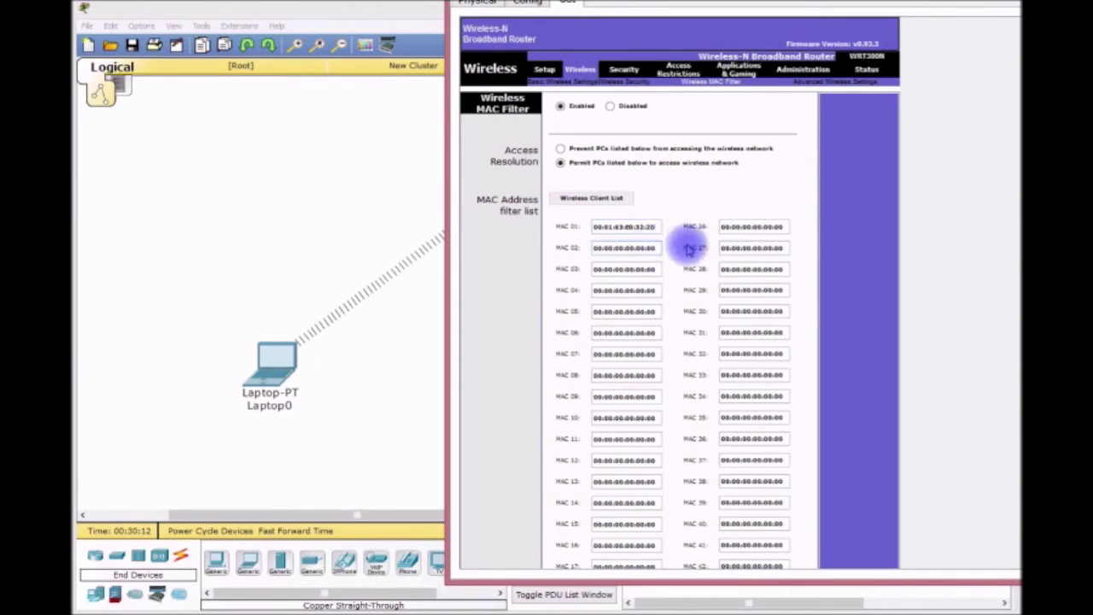
{"action": "left_click", "coordinate": [438, 418]}
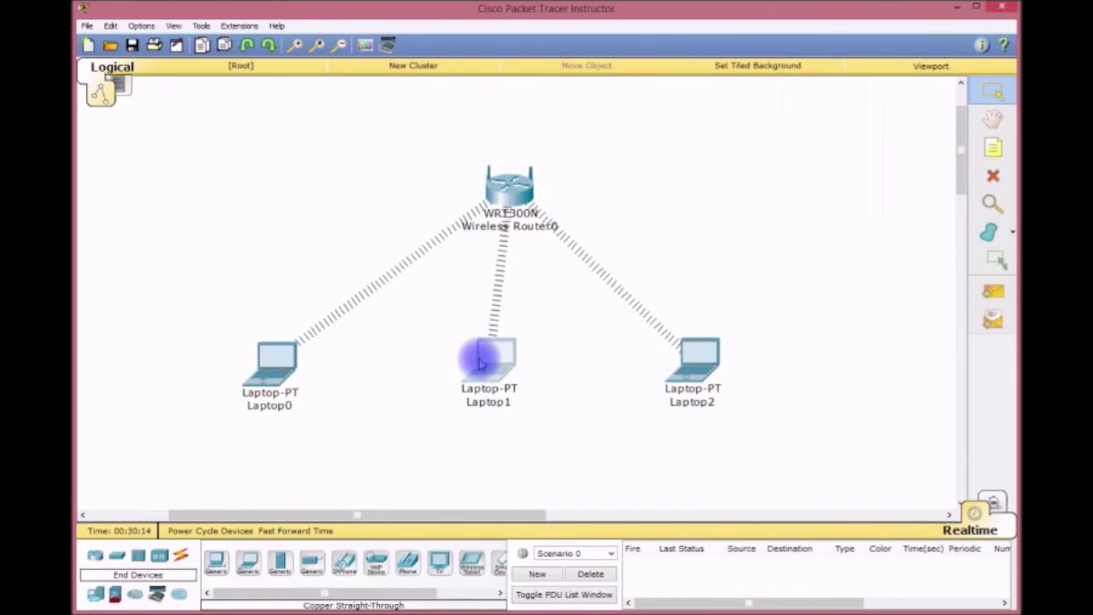
Copy Laptop1's MAC address and paste it into MAC 02 on the router's filter page.
{"action": "left_click", "coordinate": [487, 359]}
{"action": "left_click_drag", "start_coordinate": [683, 107], "coordinate": [603, 104]}
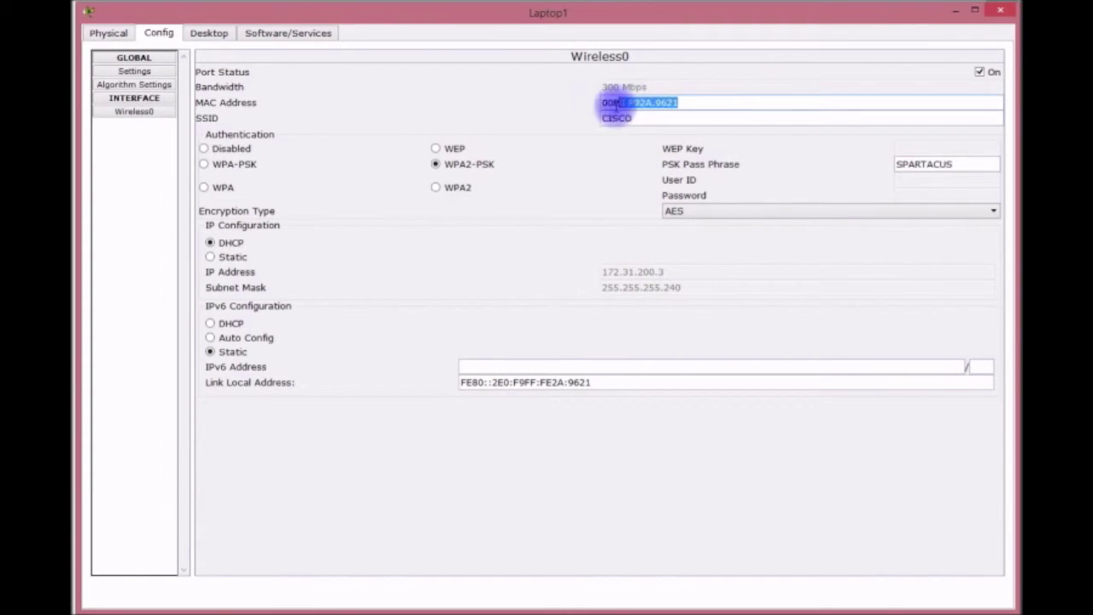
{"action": "right_click", "coordinate": [645, 108]}
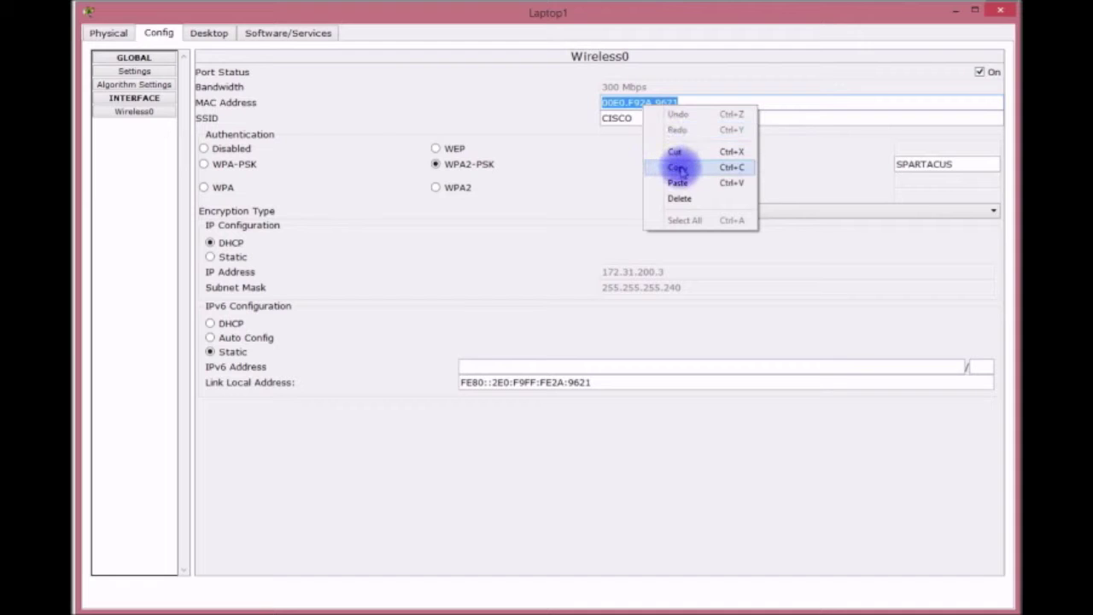
{"action": "left_click", "coordinate": [680, 171]}
{"action": "left_click", "coordinate": [956, 12]}
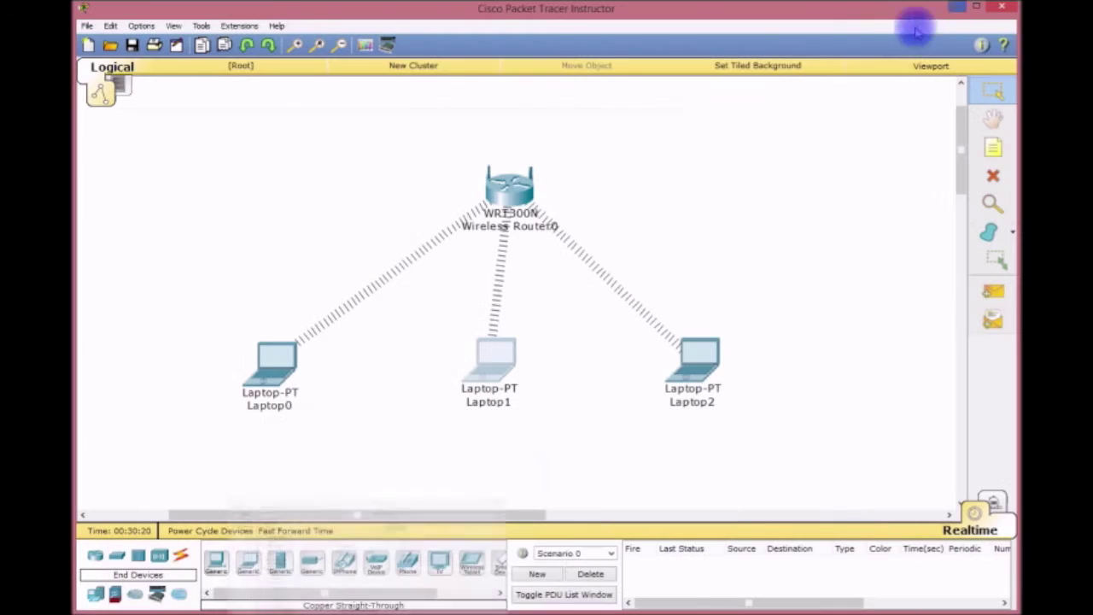
{"action": "left_click", "coordinate": [512, 193]}
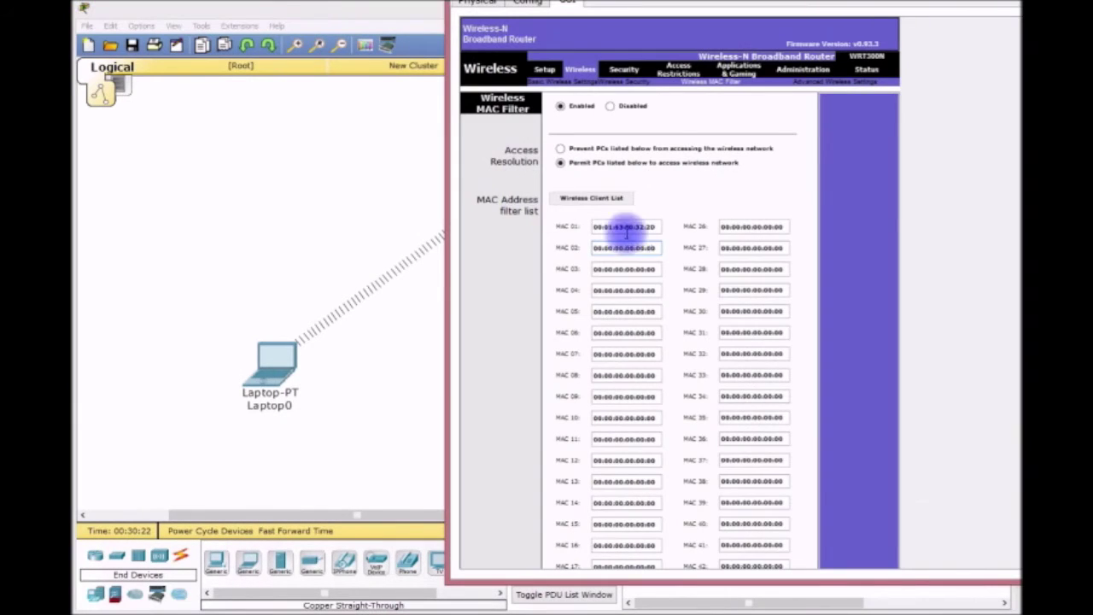
{"action": "left_click_drag", "start_coordinate": [654, 248], "coordinate": [560, 256]}
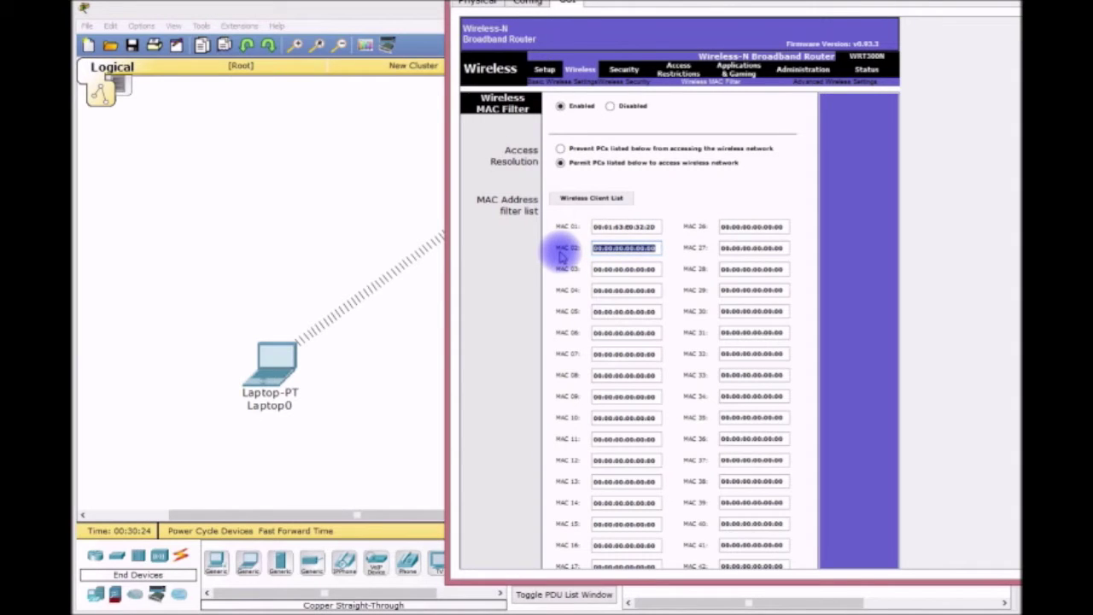
{"action": "key", "text": "ctrl+v"}
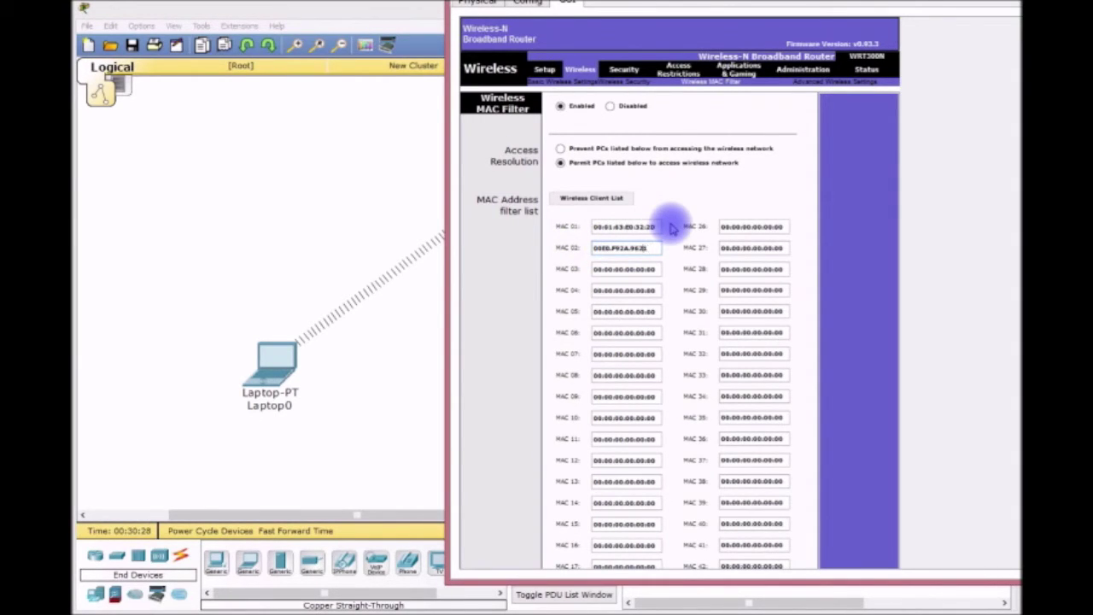
Reformat MAC 02 as 00:E0:F9:2A:96:21, then bring up Laptop2's wireless settings.
{"action": "key", "text": "Left"}
{"action": "key", "text": "Left"}
{"action": "key", "text": "Left"}
{"action": "key", "text": "Left"}
{"action": "key", "text": "Left"}
{"action": "type", "text": "\\"}
{"action": "key", "text": "Right"}
{"action": "key", "text": "Right"}
{"action": "key", "text": "Left"}
{"action": "key", "text": "Left"}
{"action": "key", "text": "Left"}
{"action": "key", "text": "Left"}
{"action": "key", "text": "BackSpace"}
{"action": "key", "text": "BackSpace"}
{"action": "key", "text": "BackSpace"}
{"action": "type", "text": ":E0:F9:"}
{"action": "key", "text": "Right"}
{"action": "type", "text": ":"}
{"action": "key", "text": "Right"}
{"action": "key", "text": "Right"}
{"action": "type", "text": ":"}
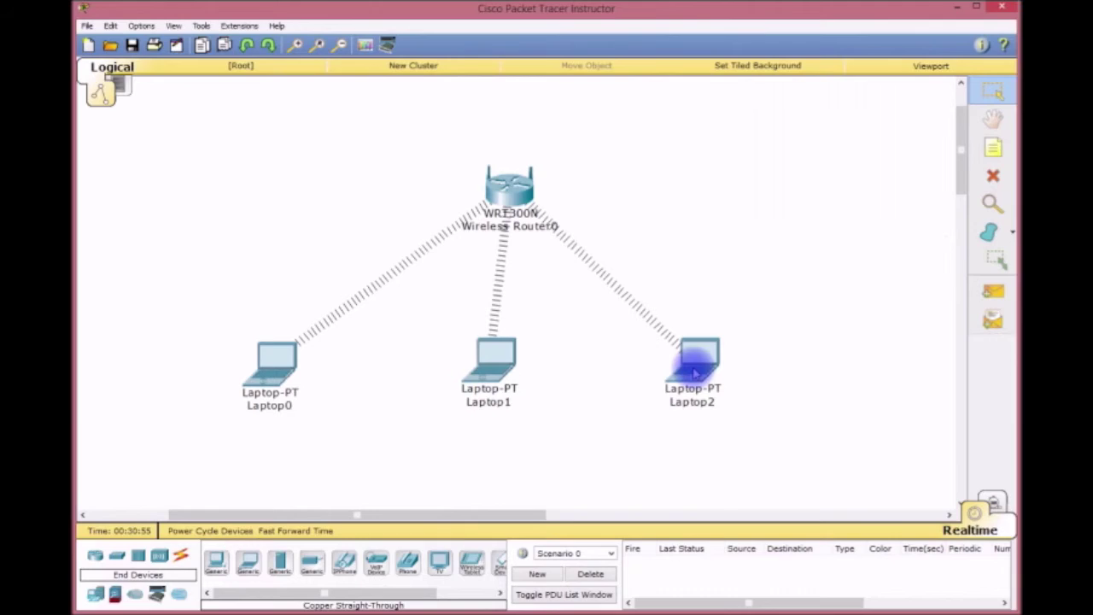
{"action": "left_click", "coordinate": [693, 361]}
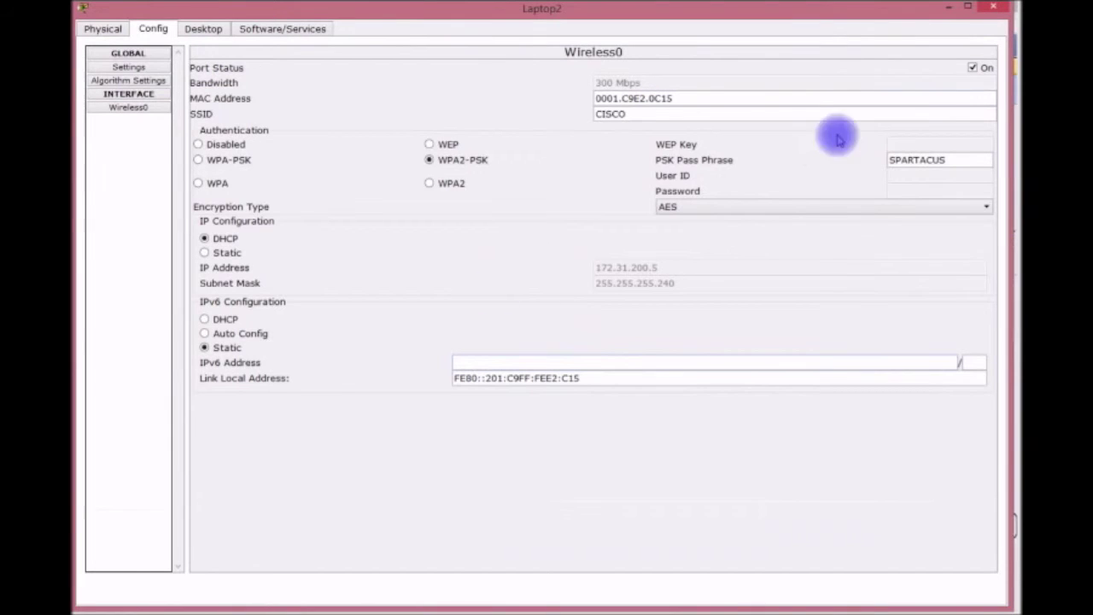
Copy Laptop2's MAC address and paste it into the router's MAC 03 entry.
{"action": "left_click_drag", "start_coordinate": [677, 98], "coordinate": [579, 107]}
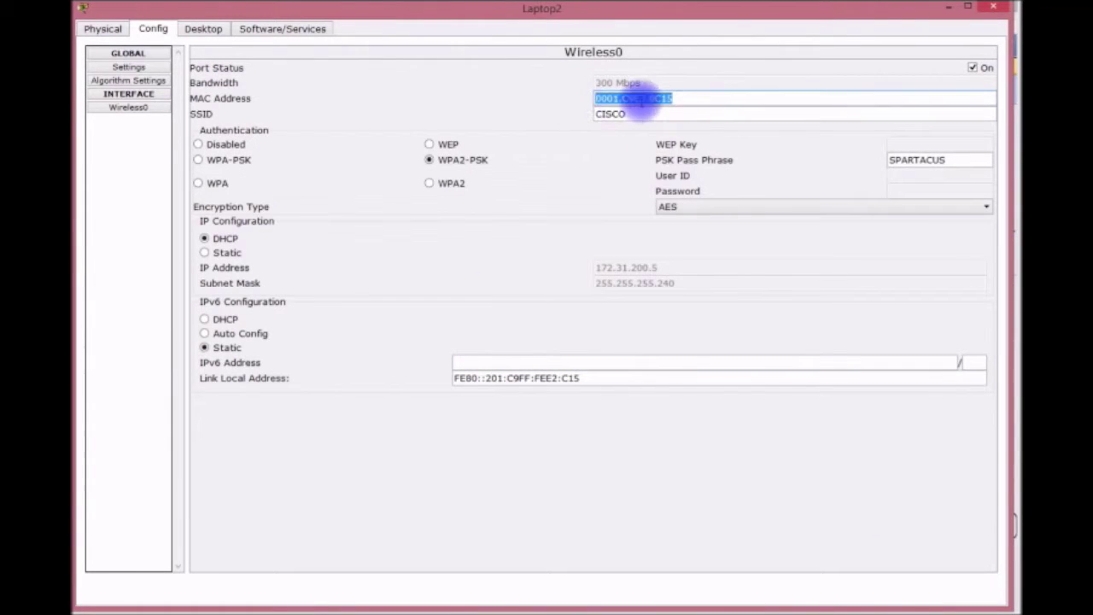
{"action": "right_click", "coordinate": [646, 100]}
{"action": "left_click", "coordinate": [679, 161]}
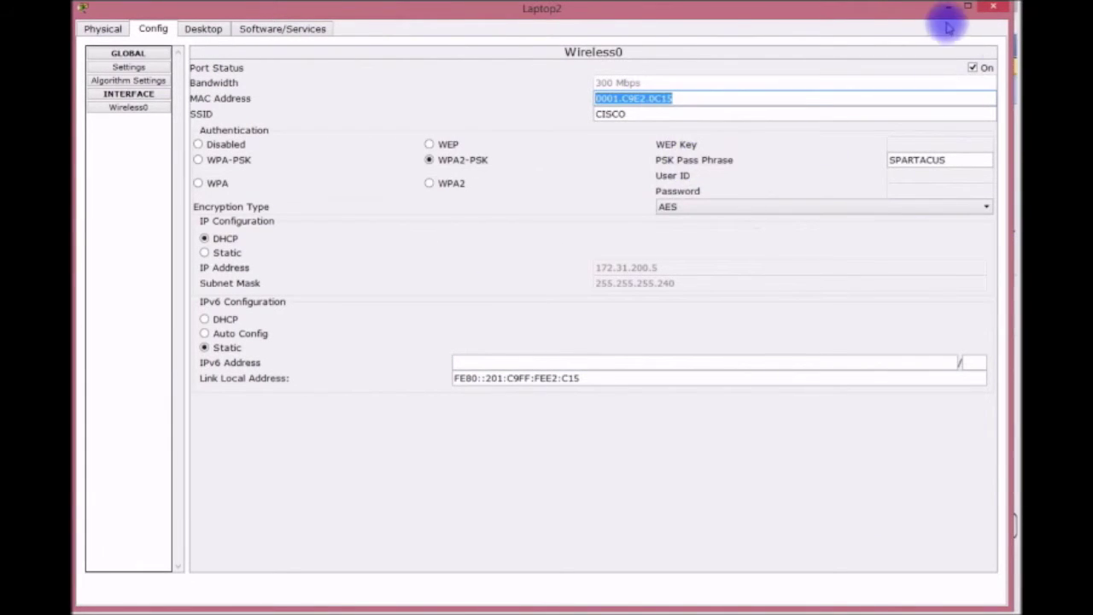
{"action": "left_click", "coordinate": [945, 8]}
{"action": "left_click", "coordinate": [511, 184]}
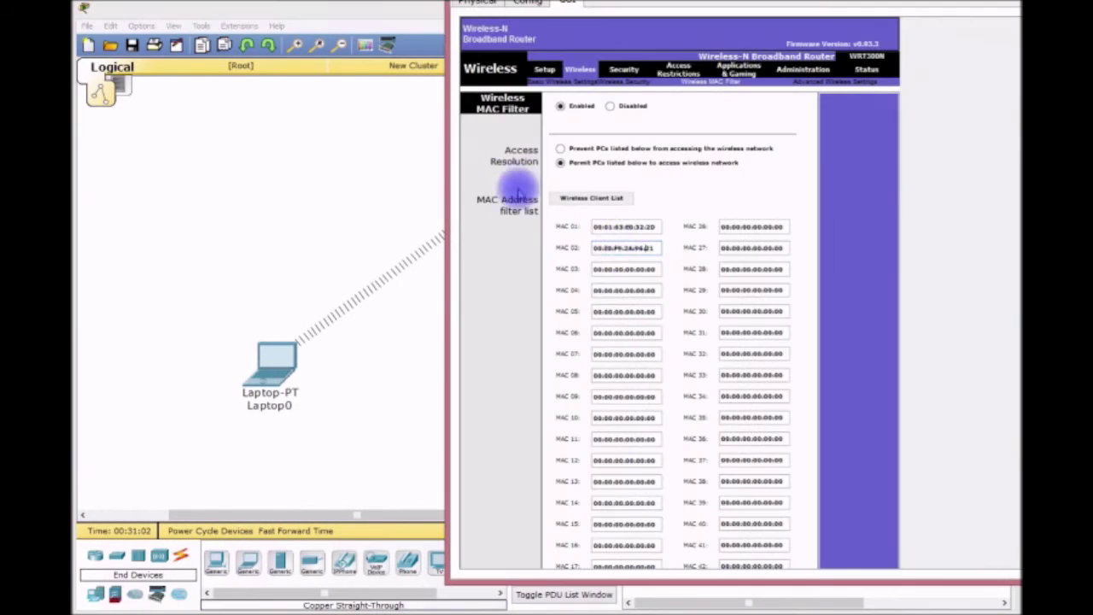
{"action": "double_click", "coordinate": [652, 269]}
{"action": "key", "text": "ctrl+a"}
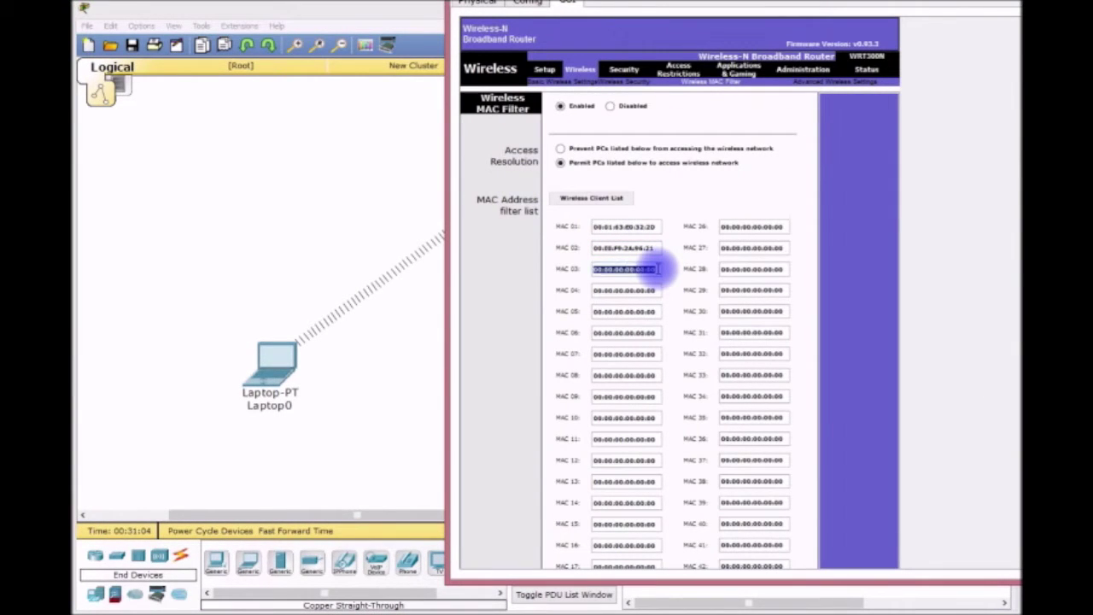
{"action": "key", "text": "ctrl+v"}
Reformat MAC 03 as 00:01:C9:E2:0C:15 and save the MAC filter settings.
{"action": "key", "text": "BackSpace"}
{"action": "key", "text": "Left"}
{"action": "key", "text": "BackSpace"}
{"action": "type", "text": ":01:"}
{"action": "key", "text": "Right"}
{"action": "type", "text": ":"}
{"action": "key", "text": "Right"}
{"action": "key", "text": "Right"}
{"action": "type", "text": ":"}
{"action": "key", "text": "Right"}
{"action": "key", "text": "Right"}
{"action": "type", "text": ":"}
{"action": "scroll", "coordinate": [689, 303], "scroll_direction": "down", "scroll_amount": 1}
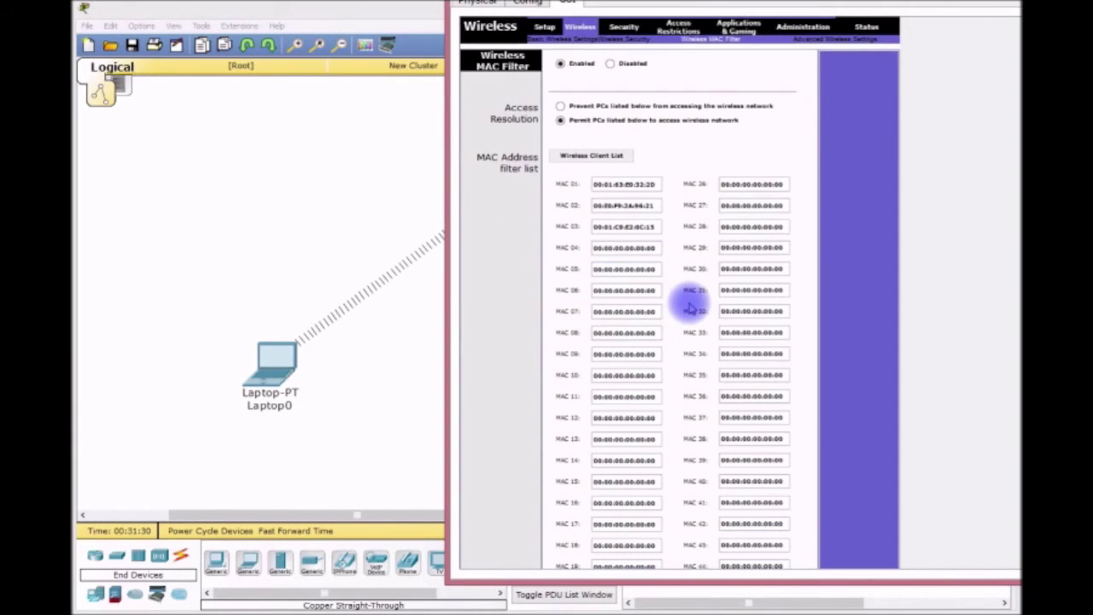
{"action": "scroll", "coordinate": [689, 307], "scroll_direction": "down", "scroll_amount": 4}
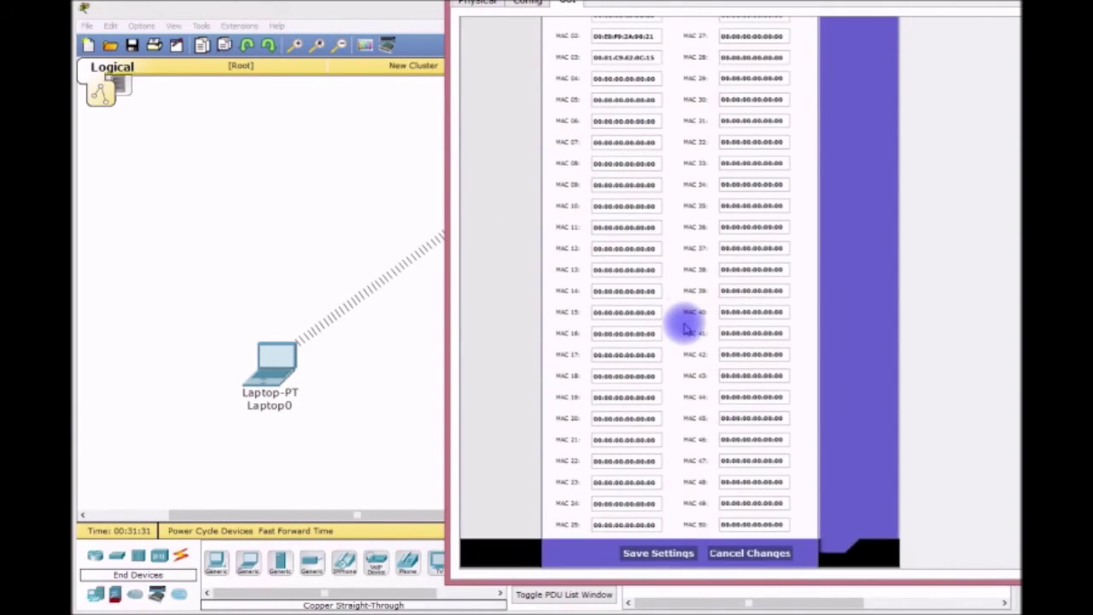
{"action": "left_click", "coordinate": [674, 553]}
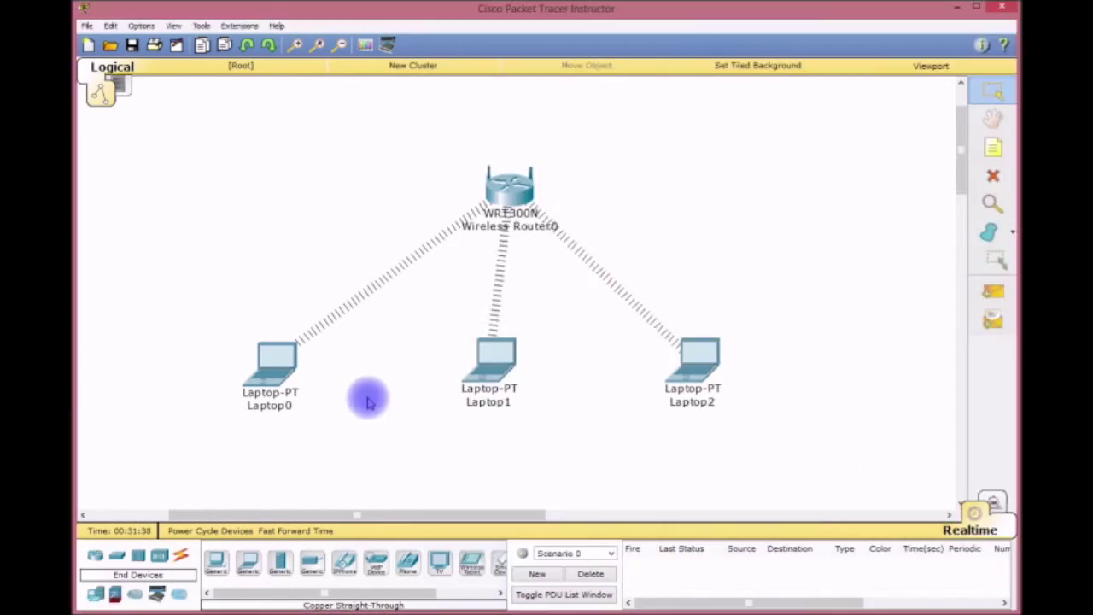
Compare the router's filter page with the topology, then pick a Laptop-PT to add.
{"action": "left_click", "coordinate": [359, 393]}
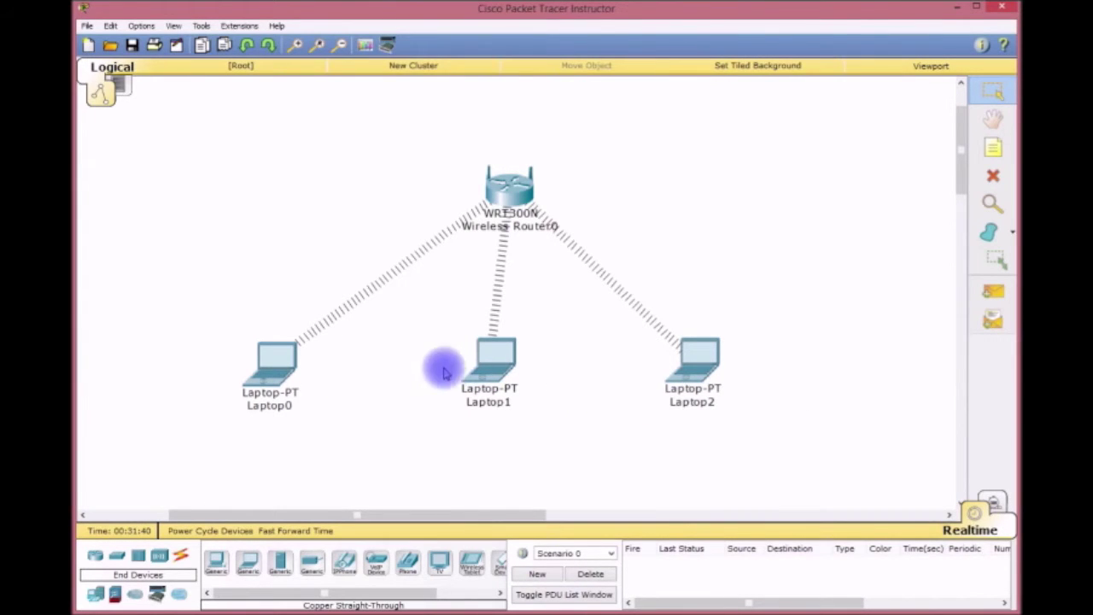
{"action": "left_click", "coordinate": [517, 189]}
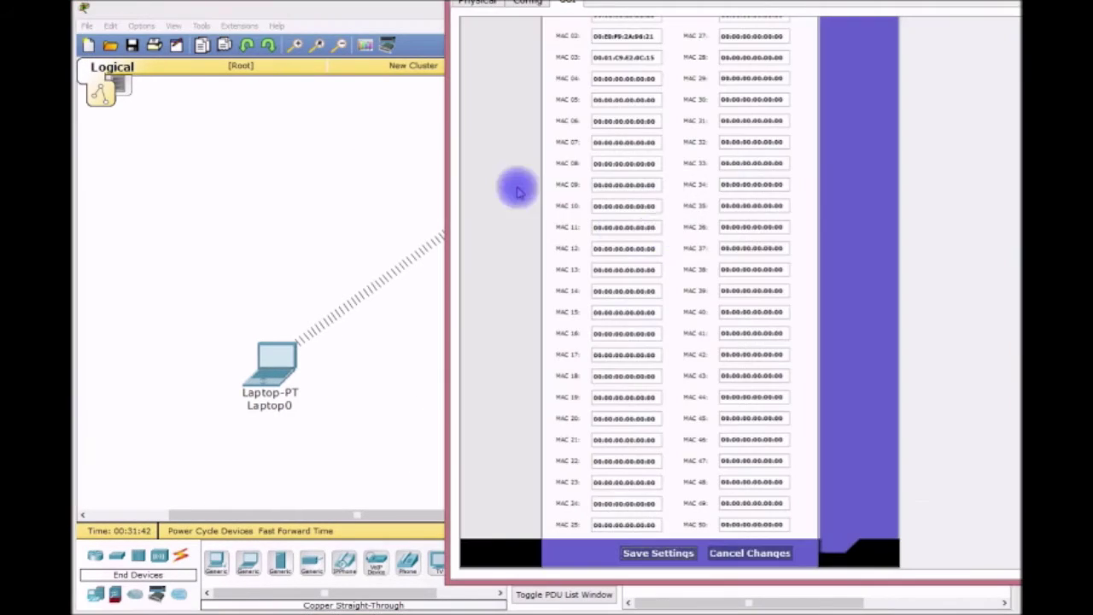
{"action": "scroll", "coordinate": [705, 247], "scroll_direction": "up", "scroll_amount": 5}
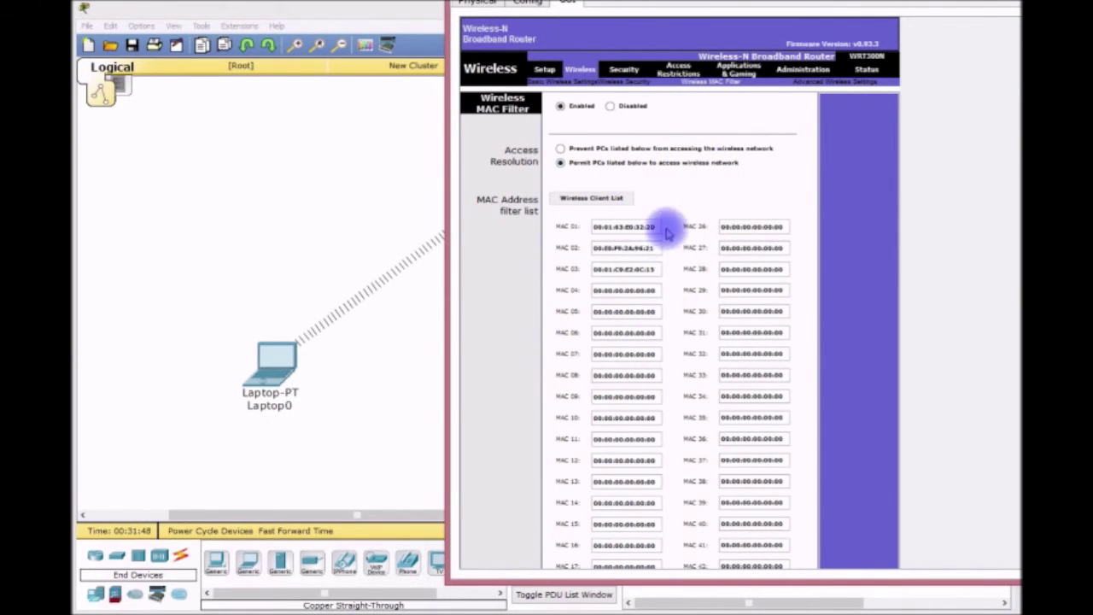
{"action": "left_click", "coordinate": [401, 361]}
{"action": "left_click", "coordinate": [250, 563]}
Place Laptop3 and replace its network module with a WPC300N wireless module.
{"action": "left_click", "coordinate": [323, 224]}
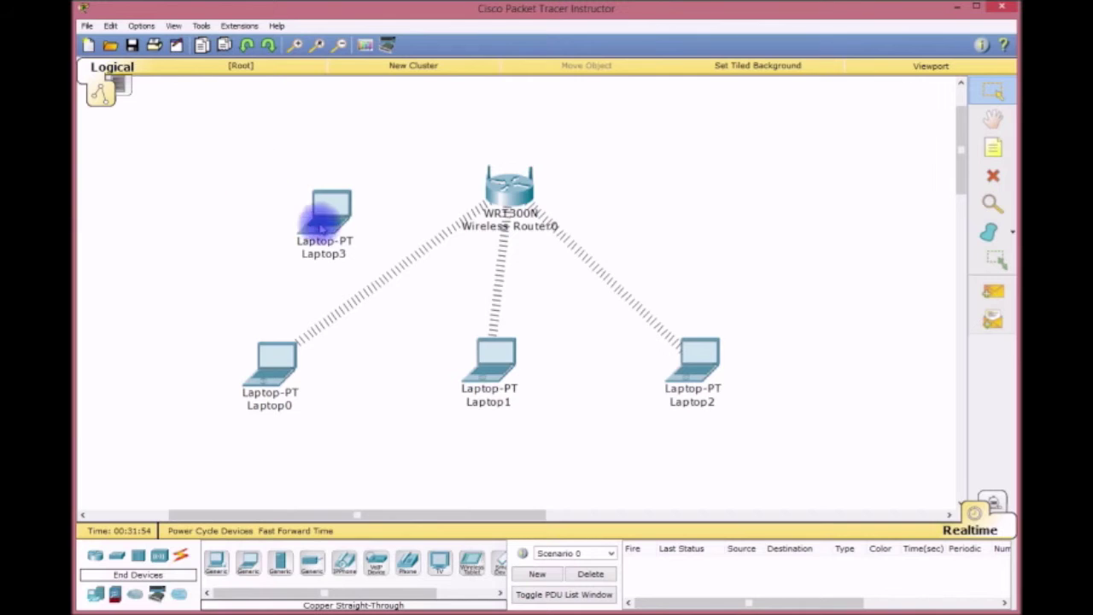
{"action": "left_click", "coordinate": [323, 224]}
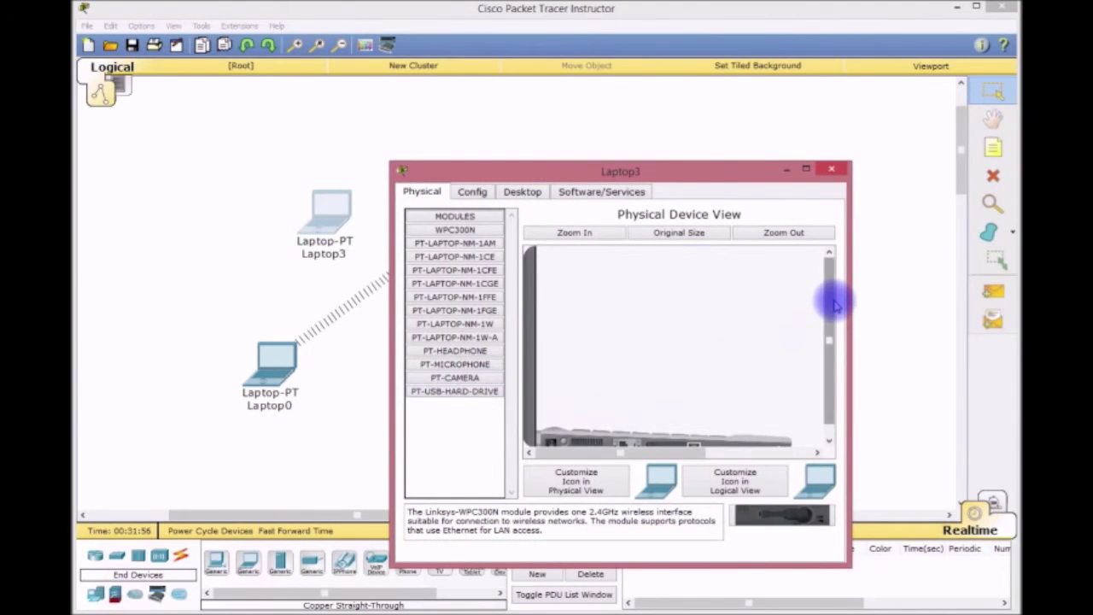
{"action": "scroll", "coordinate": [834, 304], "scroll_direction": "down", "scroll_amount": 2}
{"action": "left_click_drag", "start_coordinate": [675, 440], "coordinate": [461, 341]}
{"action": "left_click_drag", "start_coordinate": [455, 229], "coordinate": [674, 439]}
{"action": "left_click", "coordinate": [559, 431]}
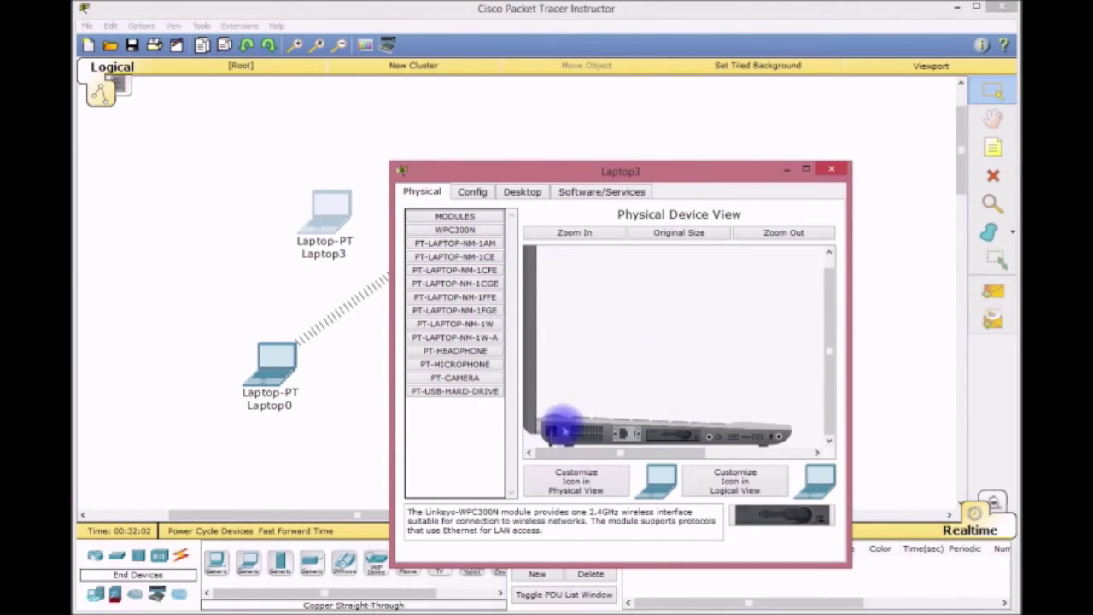
Resize Laptop3's window and bring up its Wireless0 configuration page.
{"action": "left_click_drag", "start_coordinate": [519, 99], "coordinate": [454, 53]}
{"action": "left_click_drag", "start_coordinate": [612, 441], "coordinate": [955, 510]}
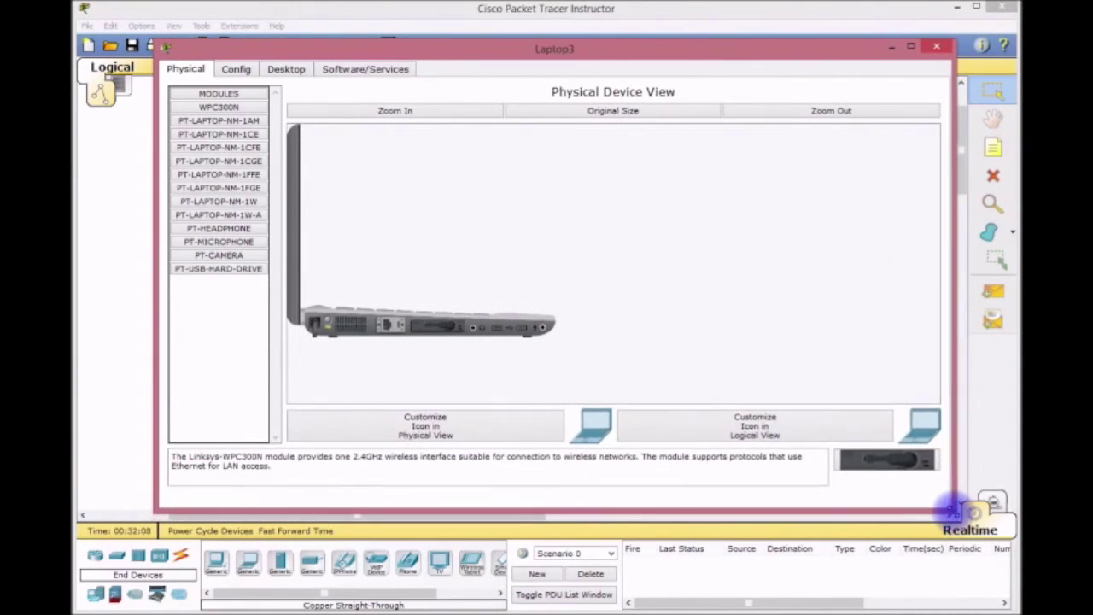
{"action": "left_click_drag", "start_coordinate": [467, 62], "coordinate": [385, 23]}
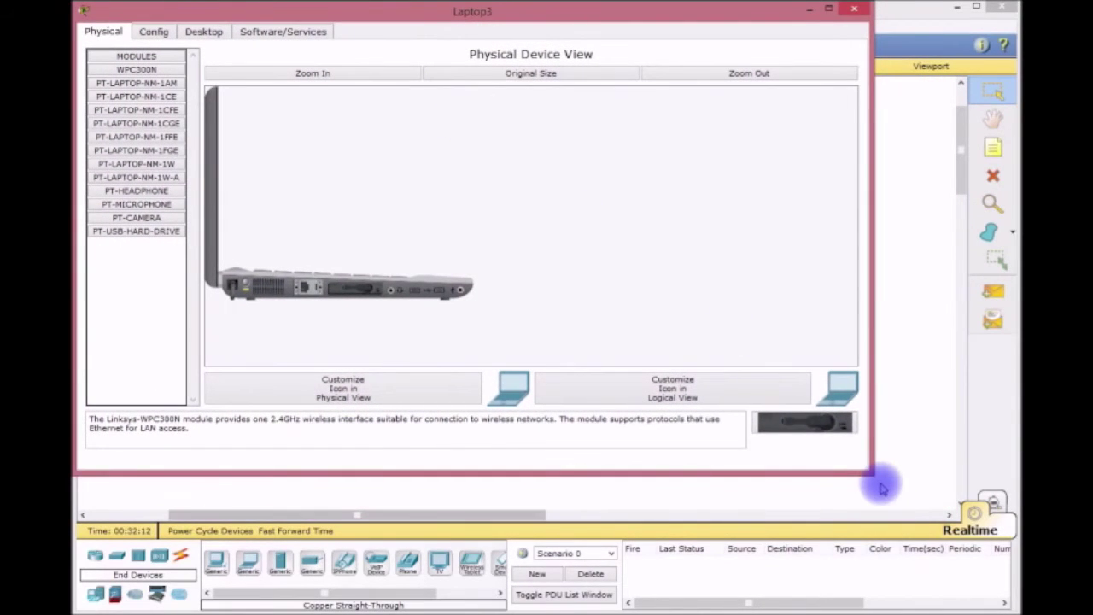
{"action": "left_click_drag", "start_coordinate": [871, 471], "coordinate": [1011, 606]}
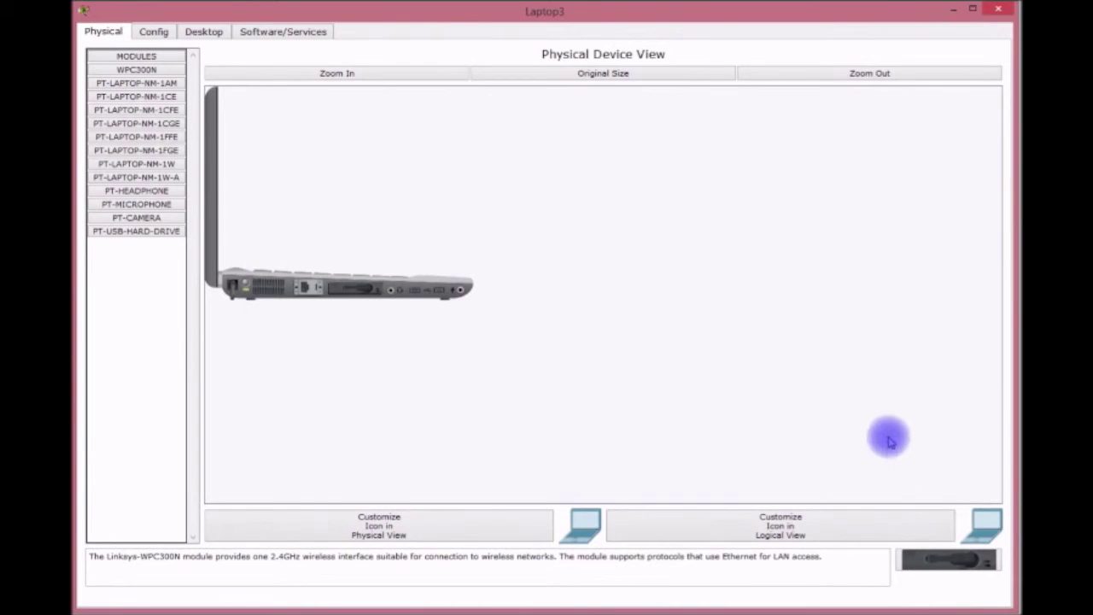
{"action": "left_click", "coordinate": [220, 31]}
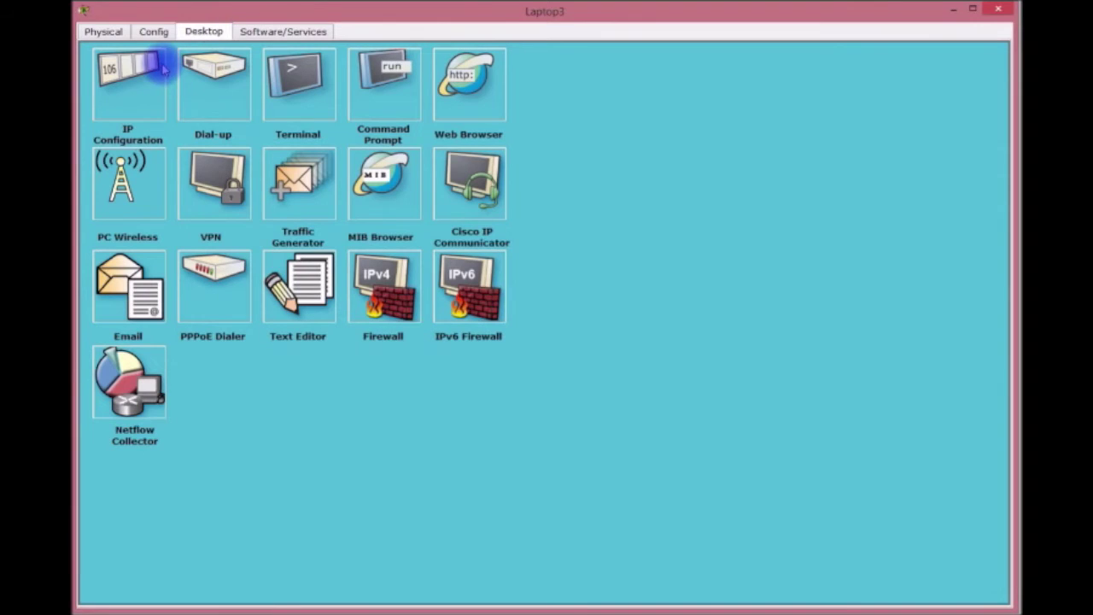
{"action": "left_click", "coordinate": [152, 34]}
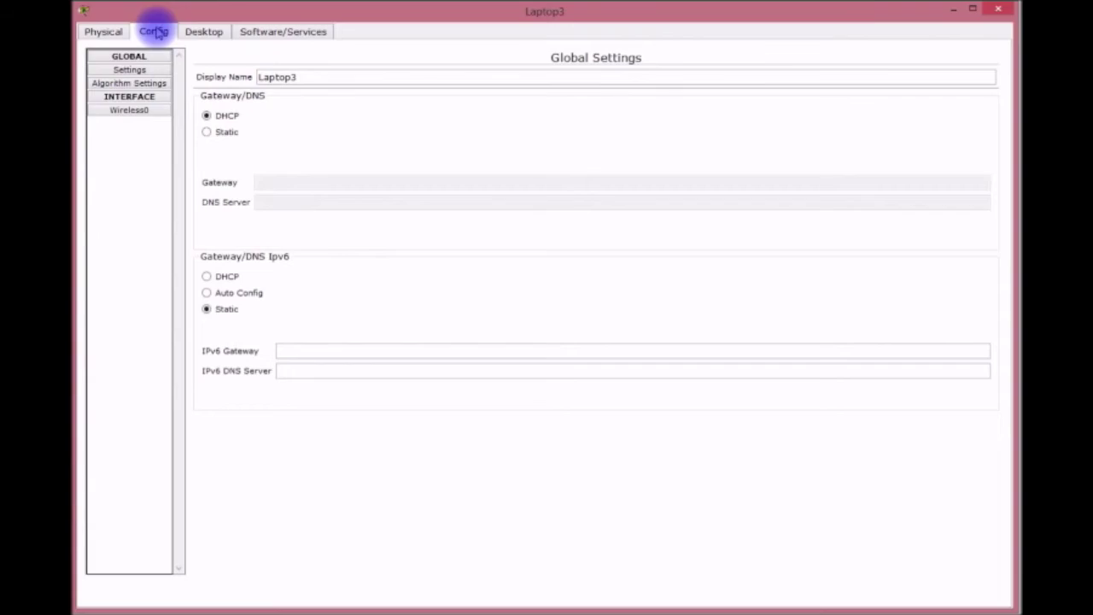
{"action": "left_click", "coordinate": [207, 32]}
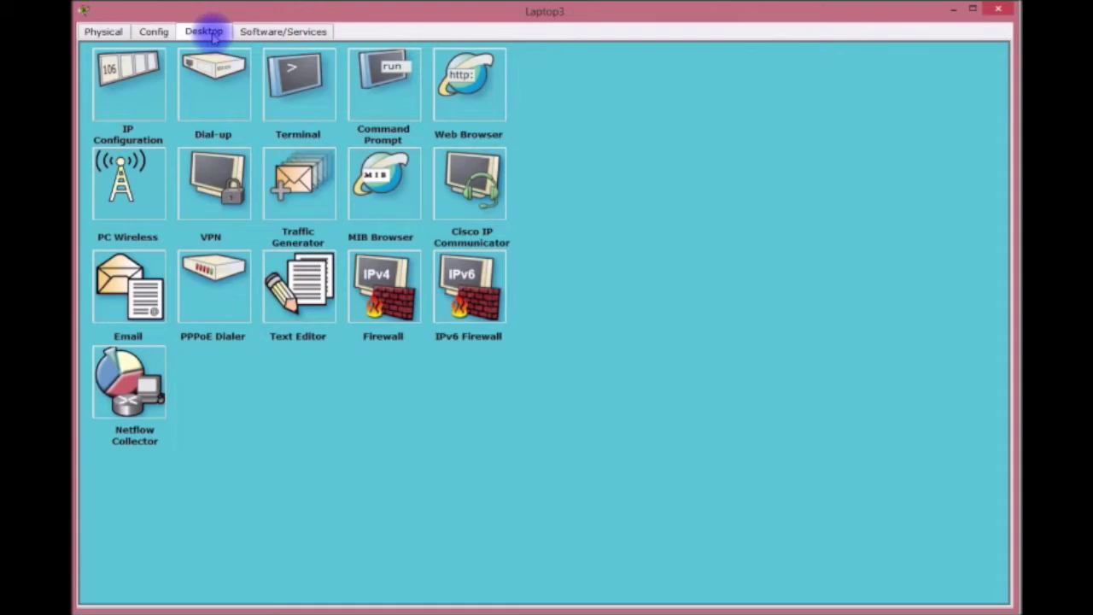
{"action": "left_click_drag", "start_coordinate": [410, 20], "coordinate": [491, 47]}
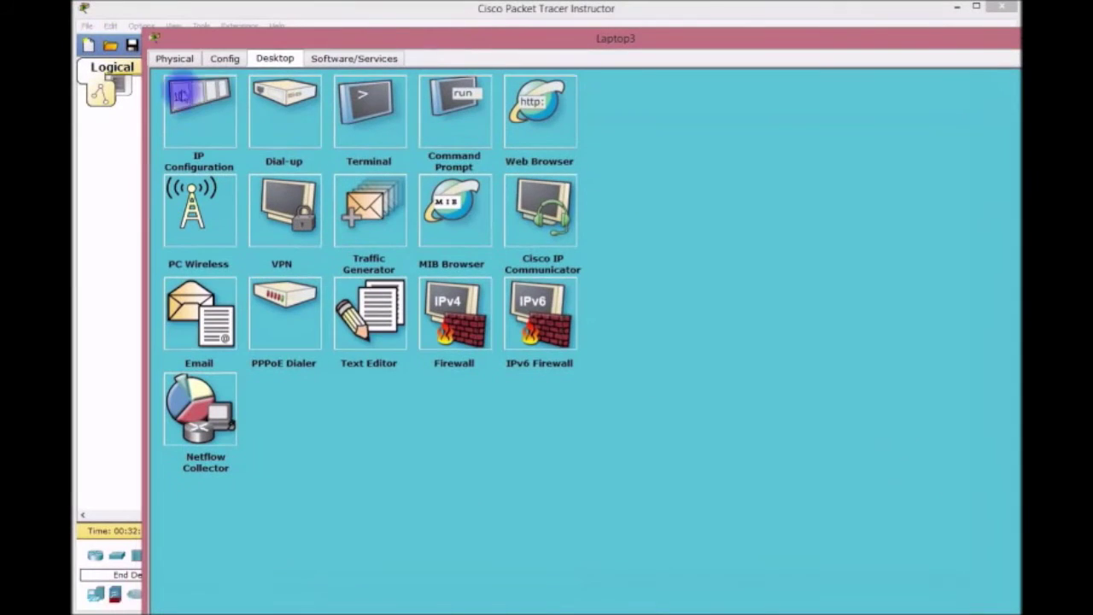
{"action": "left_click", "coordinate": [225, 58]}
{"action": "left_click", "coordinate": [210, 139]}
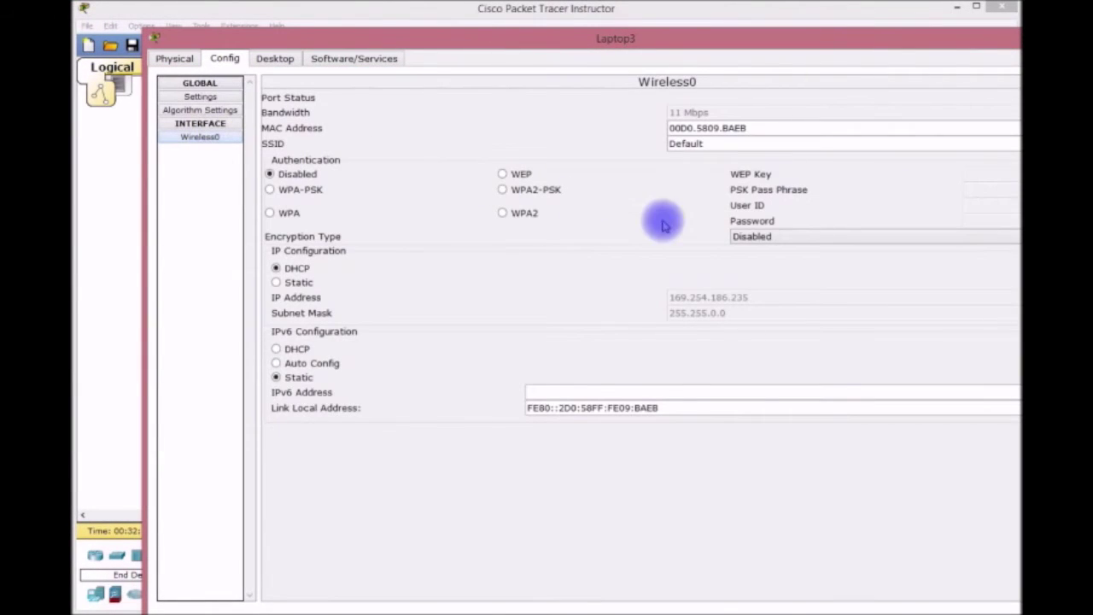
Give Laptop3 SSID CISCO with WPA2-PSK and the shared passphrase, then close it.
{"action": "double_click", "coordinate": [720, 147]}
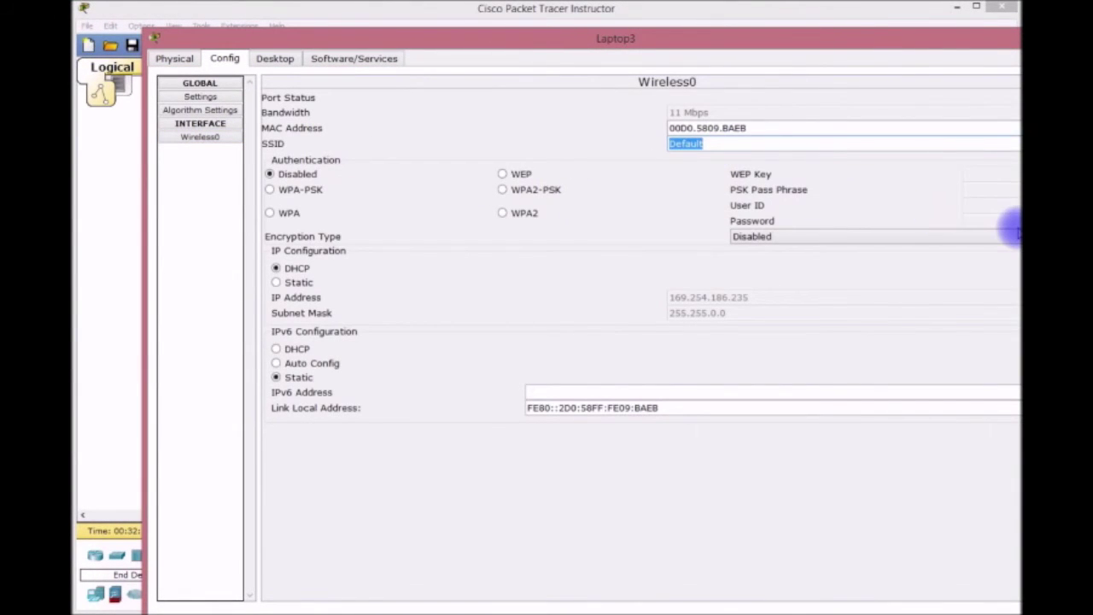
{"action": "type", "text": "CISCO"}
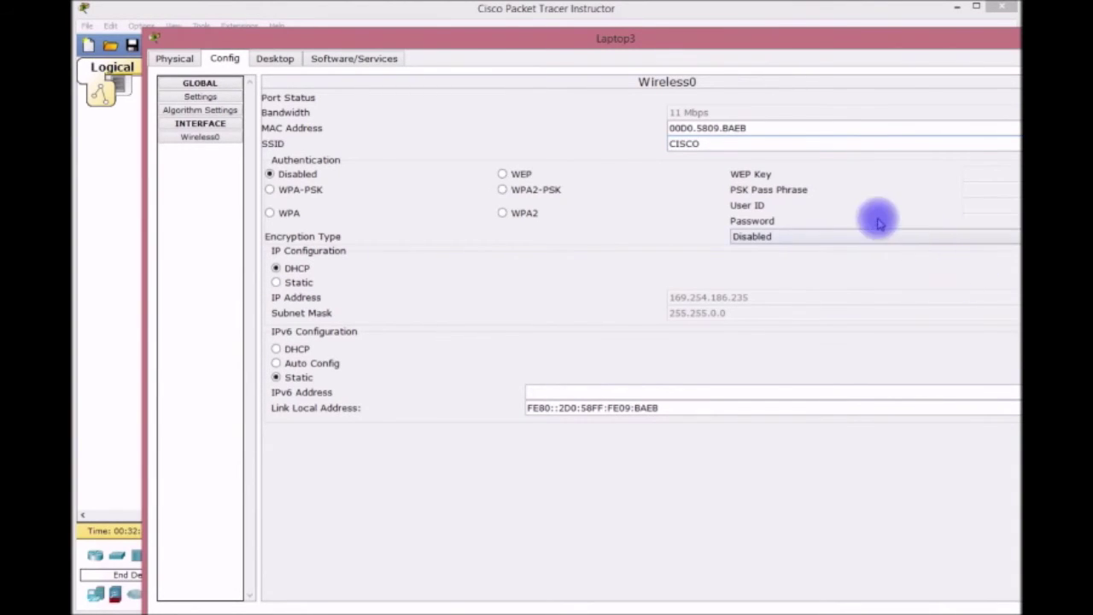
{"action": "left_click", "coordinate": [533, 189]}
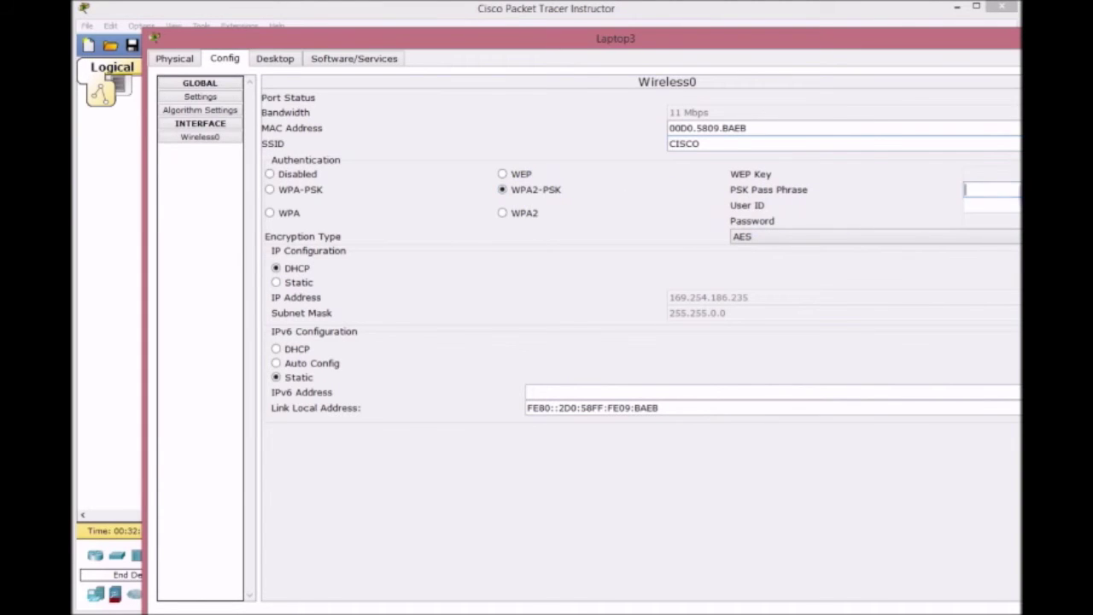
{"action": "left_click", "coordinate": [1000, 189]}
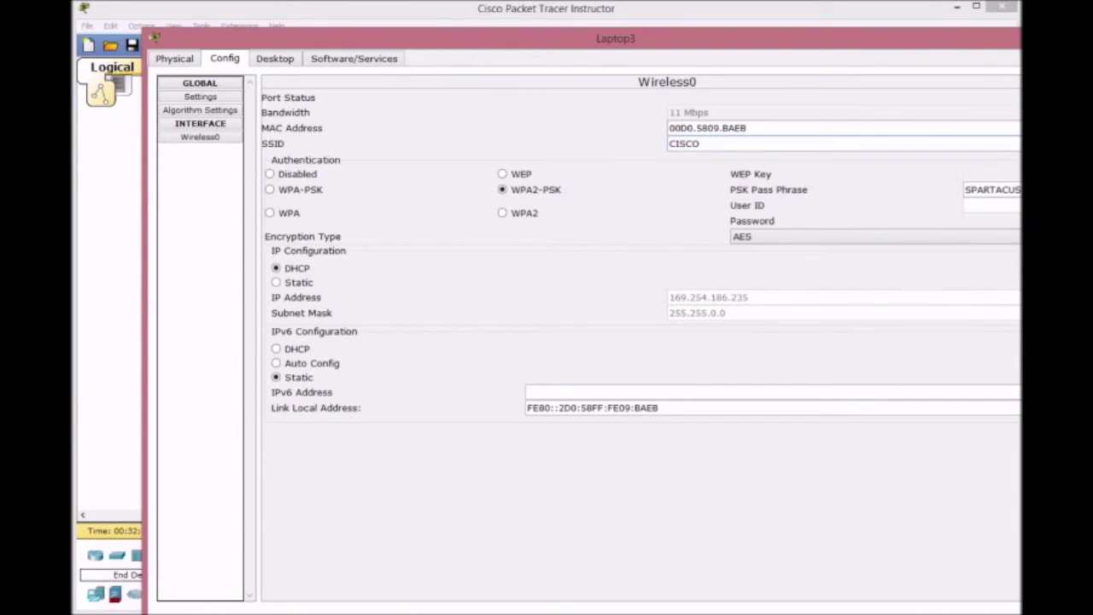
{"action": "left_click", "coordinate": [1013, 39]}
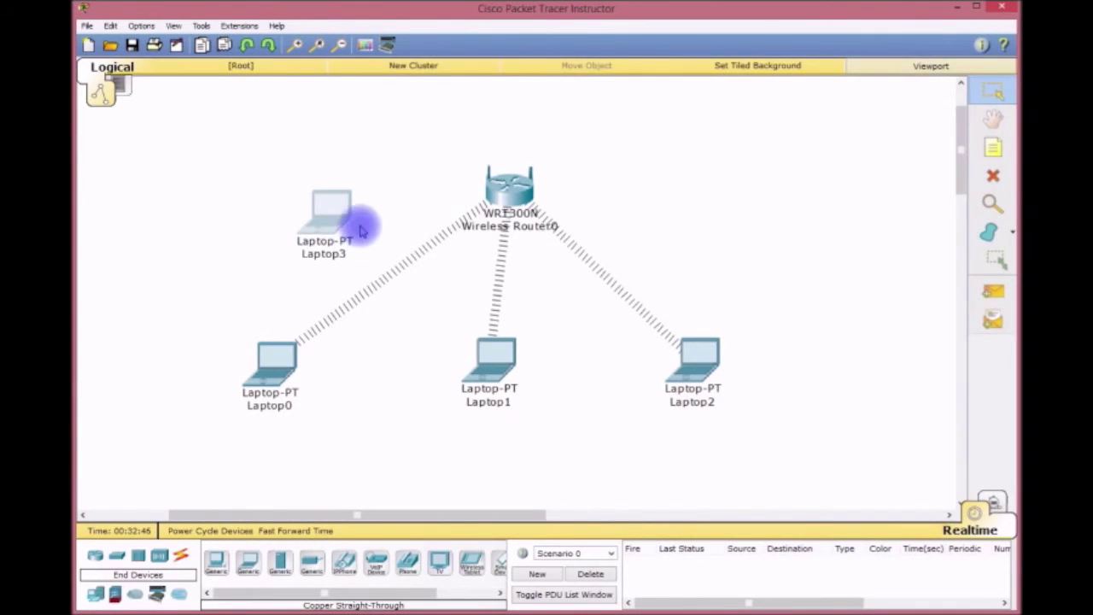
Move Laptop3 up-left, select its MAC 00D0.5809.BAEB, then bring up the router's MAC filter page.
{"action": "left_click_drag", "start_coordinate": [333, 224], "coordinate": [305, 183]}
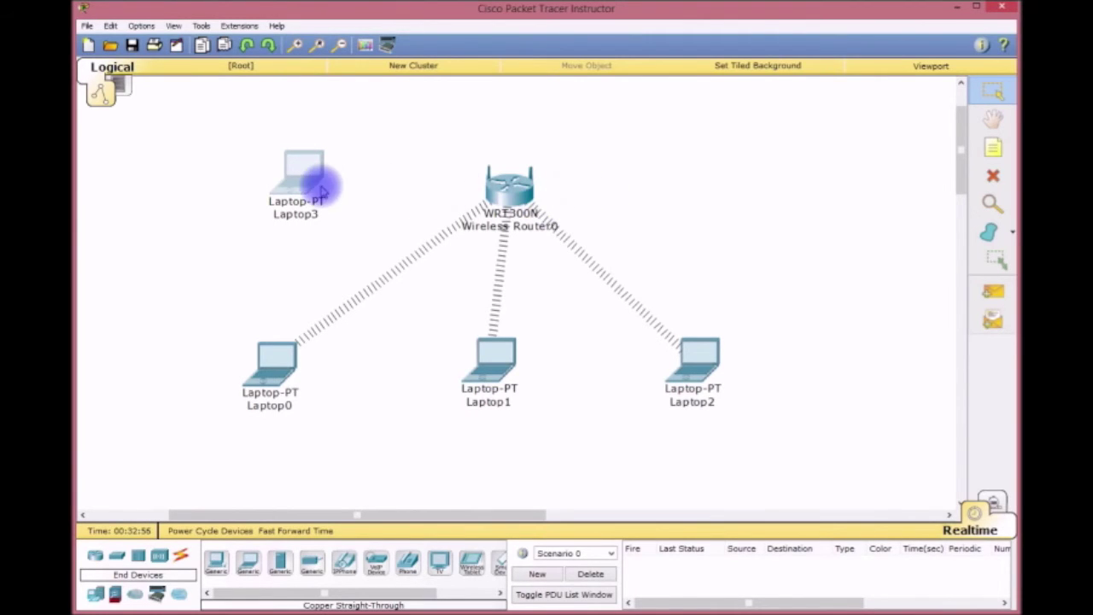
{"action": "left_click", "coordinate": [295, 177]}
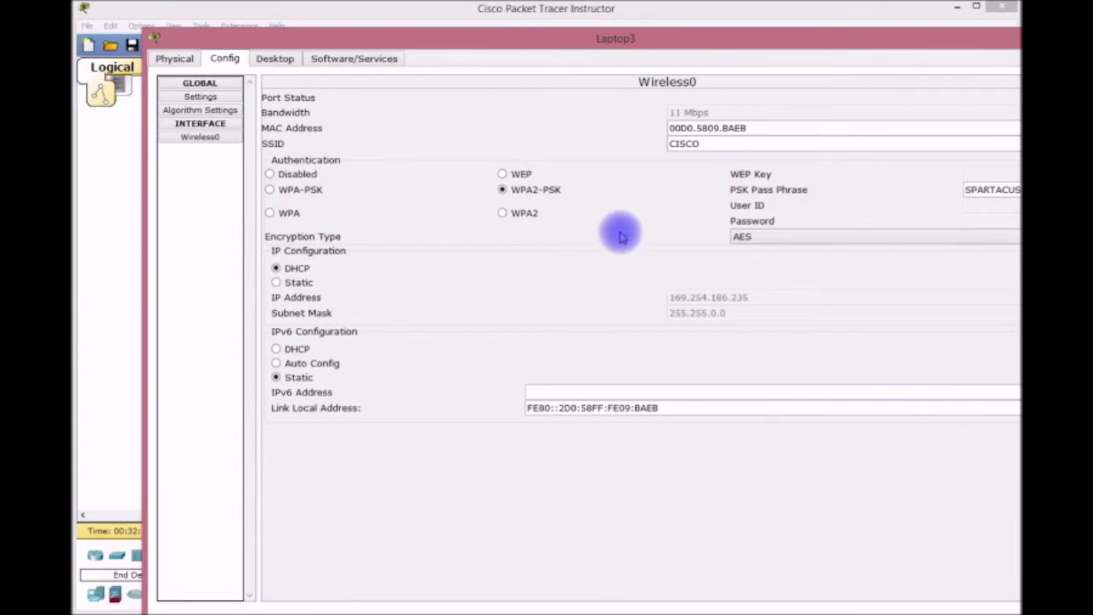
{"action": "left_click_drag", "start_coordinate": [747, 128], "coordinate": [641, 139]}
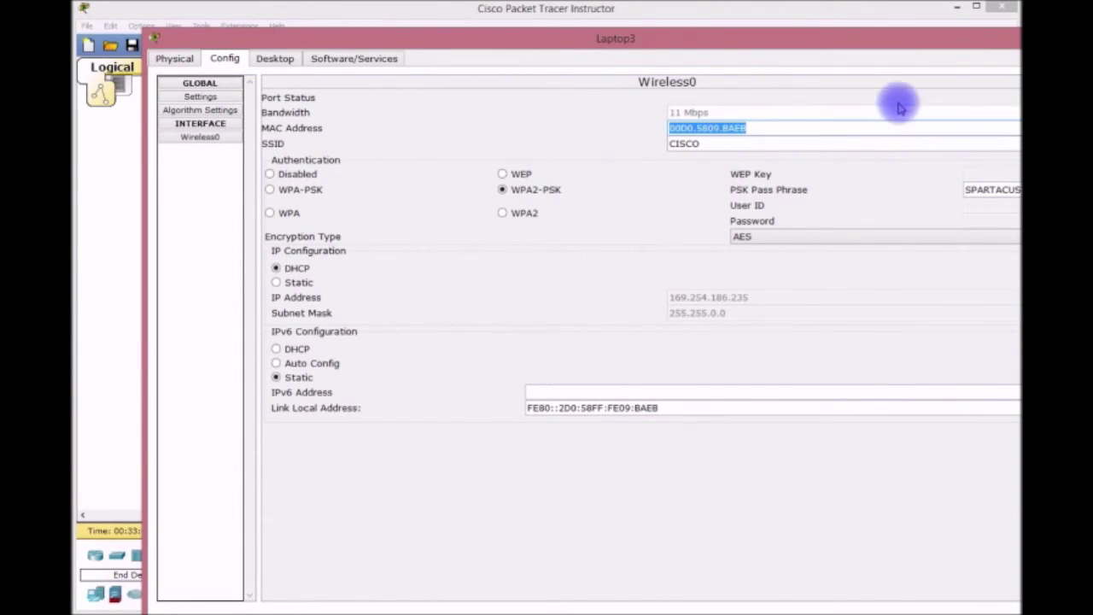
{"action": "left_click", "coordinate": [1014, 38]}
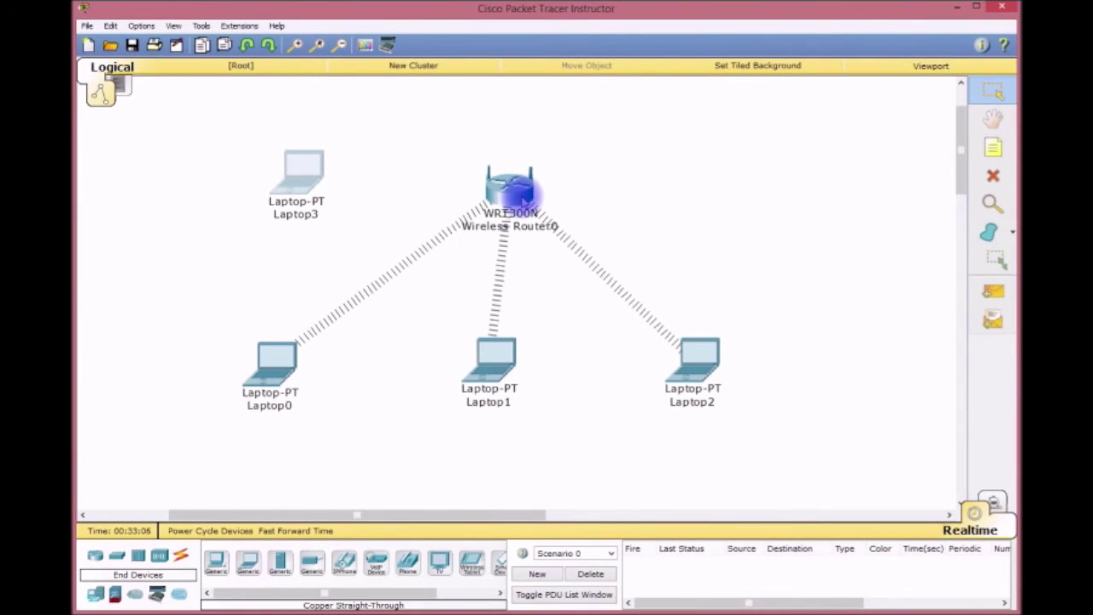
{"action": "left_click", "coordinate": [522, 197]}
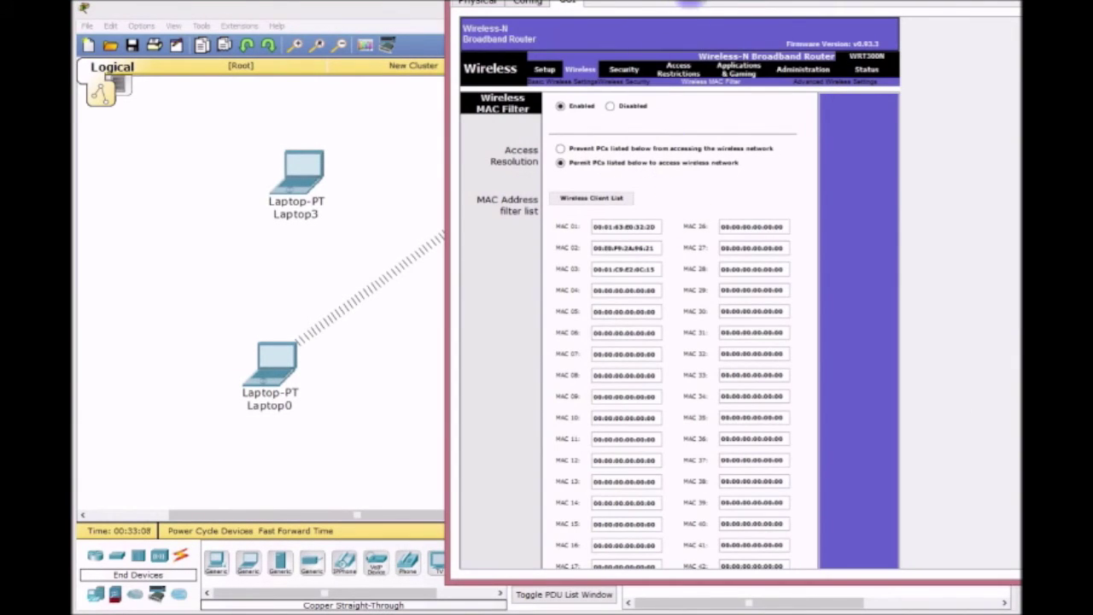
Paste Laptop3's MAC 00:D0:58:09:BA:E8 into the MAC 04 filter entry, correcting its colons.
{"action": "double_click", "coordinate": [692, 5]}
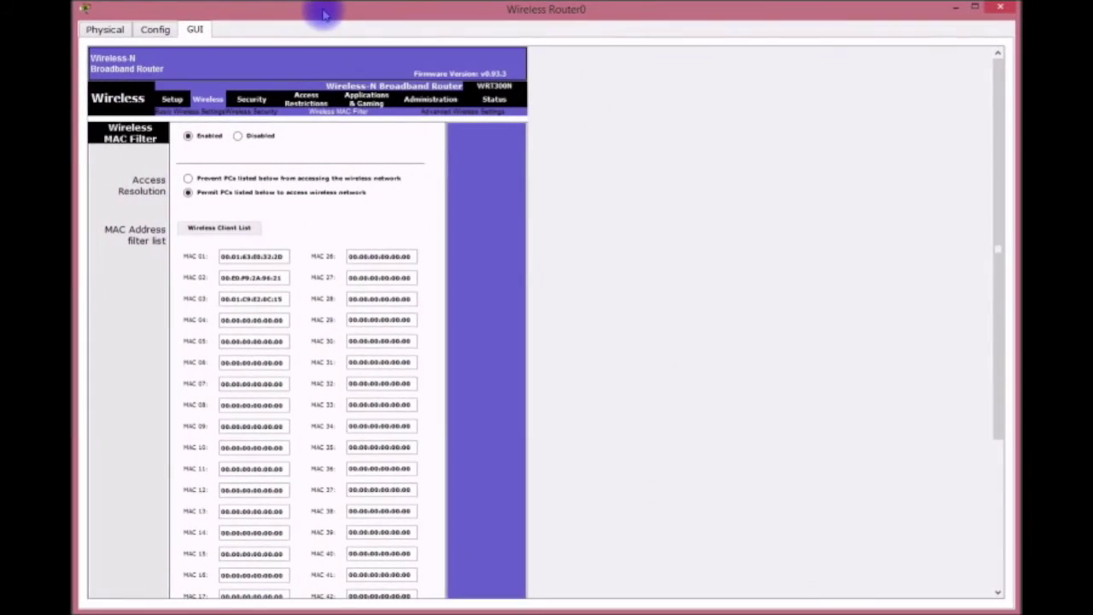
{"action": "left_click", "coordinate": [284, 318]}
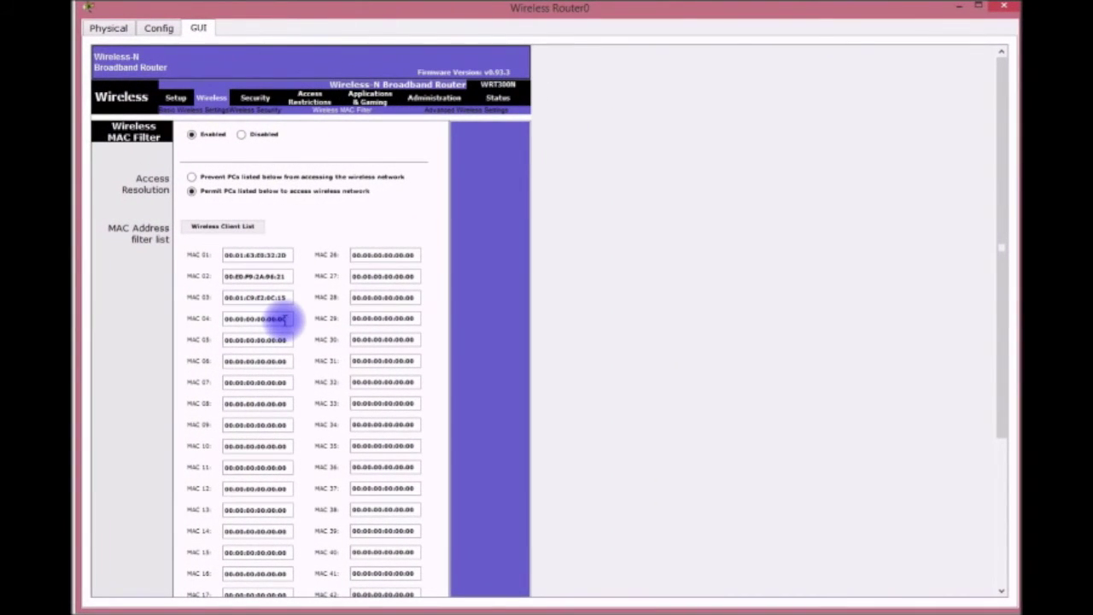
{"action": "triple_click", "coordinate": [285, 318]}
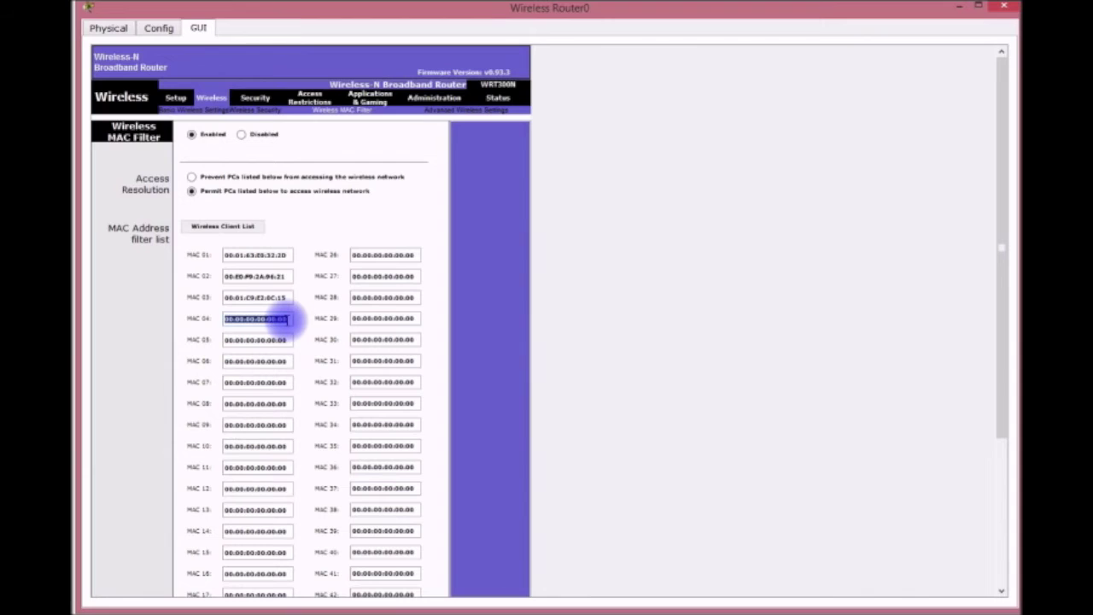
{"action": "type", "text": "000D.5B09.8A08"}
{"action": "key", "text": "Left"}
{"action": "key", "text": "Left"}
{"action": "key", "text": "Left"}
{"action": "key", "text": "Left"}
{"action": "key", "text": "Left"}
{"action": "key", "text": "Left"}
{"action": "key", "text": "Left"}
{"action": "key", "text": "Left"}
{"action": "type", "text": ":00:"}
Close and reopen Wireless Router0's configuration to check the MAC filter list.
{"action": "scroll", "coordinate": [478, 281], "scroll_direction": "down", "scroll_amount": 5}
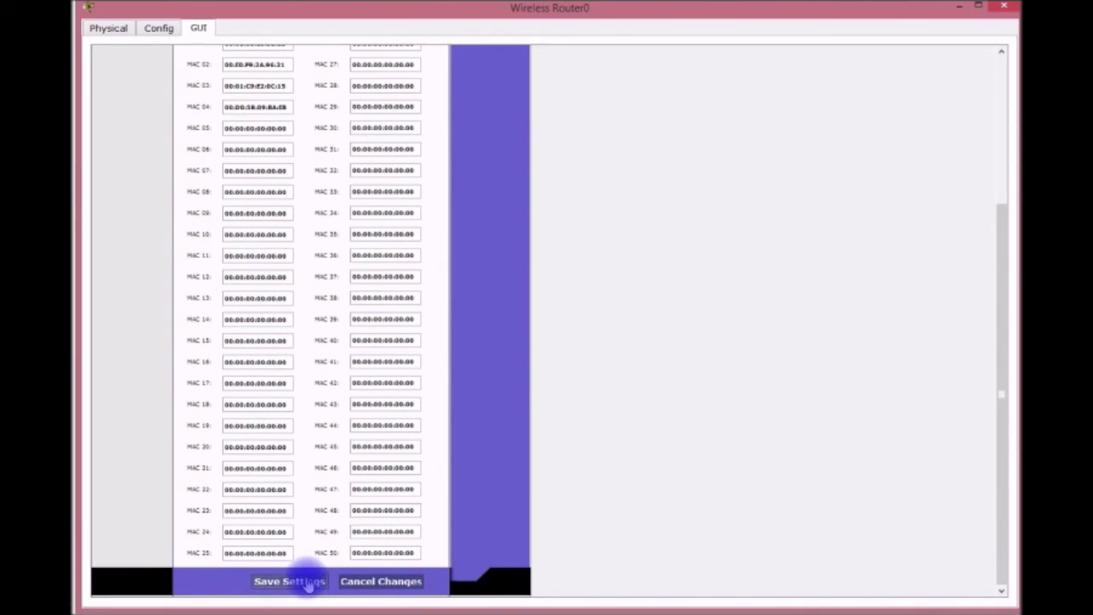
{"action": "left_click", "coordinate": [999, 7]}
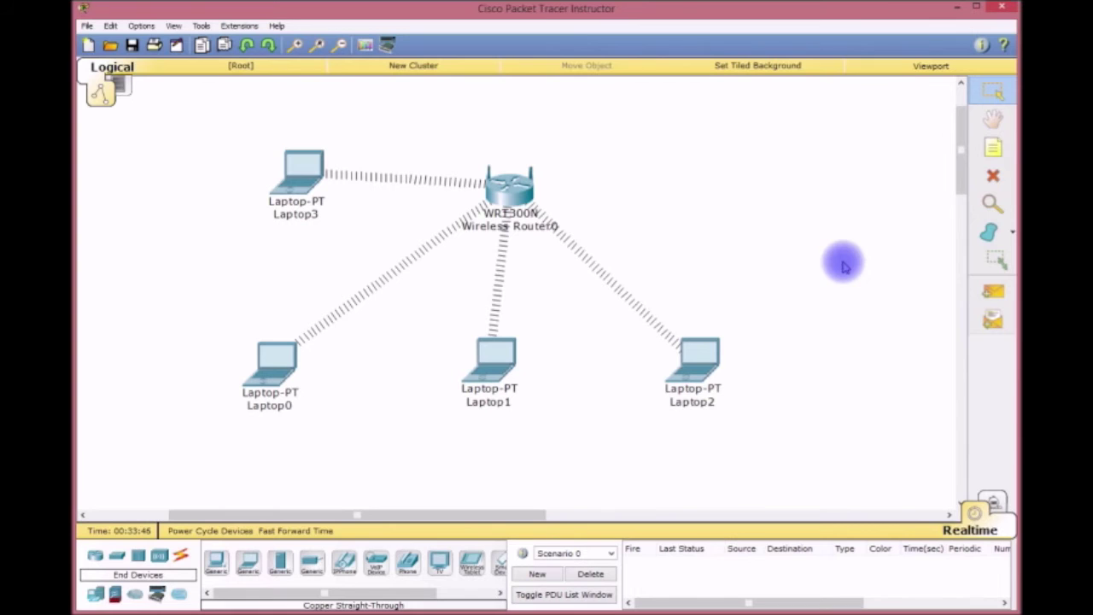
{"action": "left_click", "coordinate": [525, 191]}
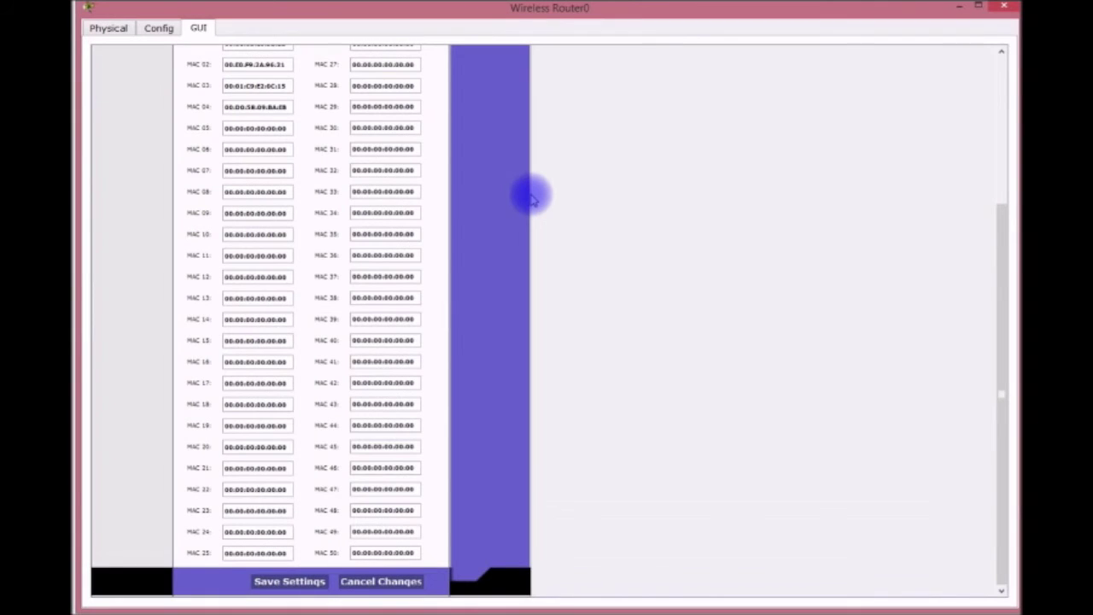
{"action": "scroll", "coordinate": [717, 291], "scroll_direction": "up", "scroll_amount": 5}
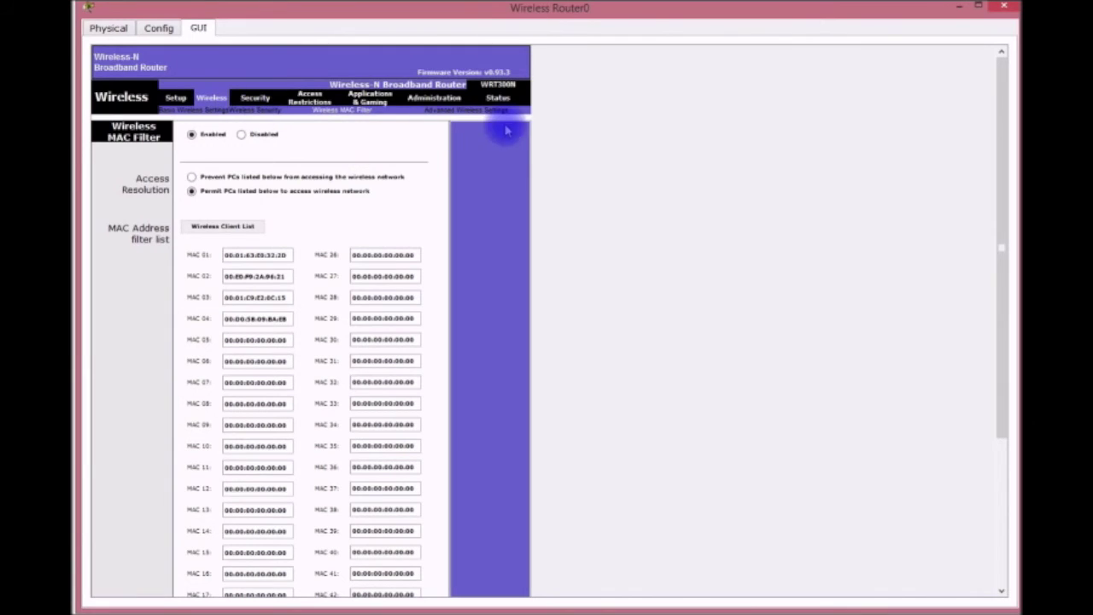
Browse the Advanced Wireless, Firewall and Access Restrictions pages, including policy 1's blockable applications like HTTP(80-80).
{"action": "left_click", "coordinate": [478, 114]}
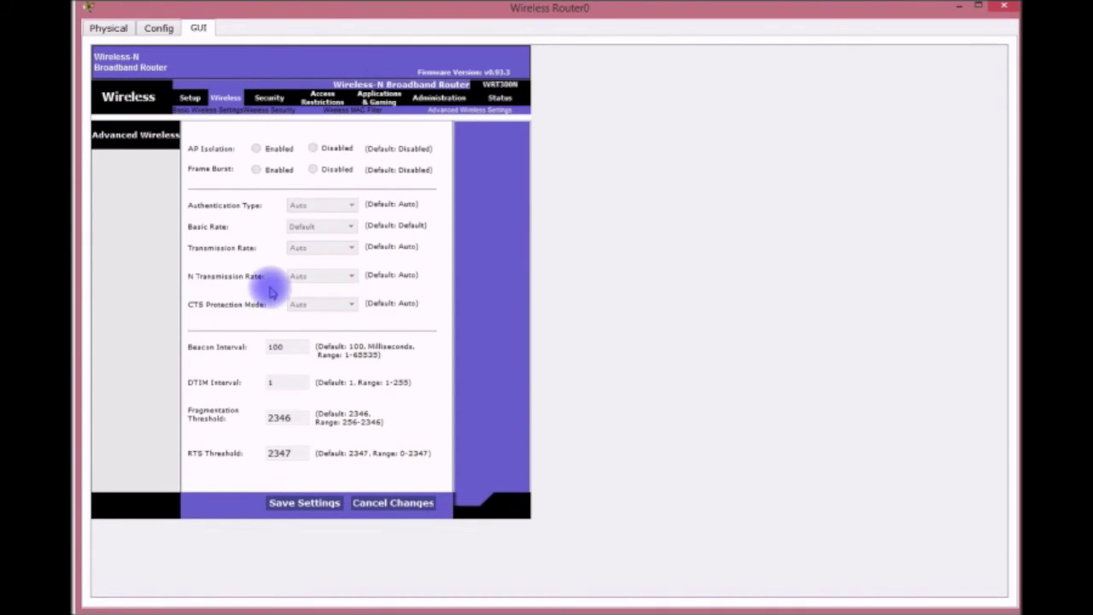
{"action": "left_click", "coordinate": [270, 99]}
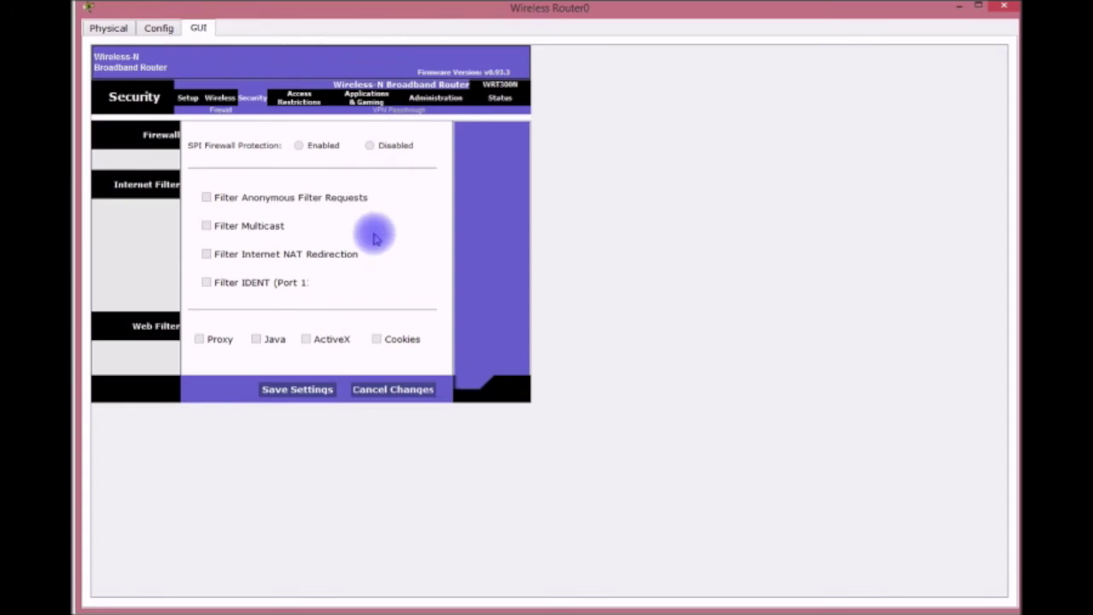
{"action": "left_click", "coordinate": [299, 106]}
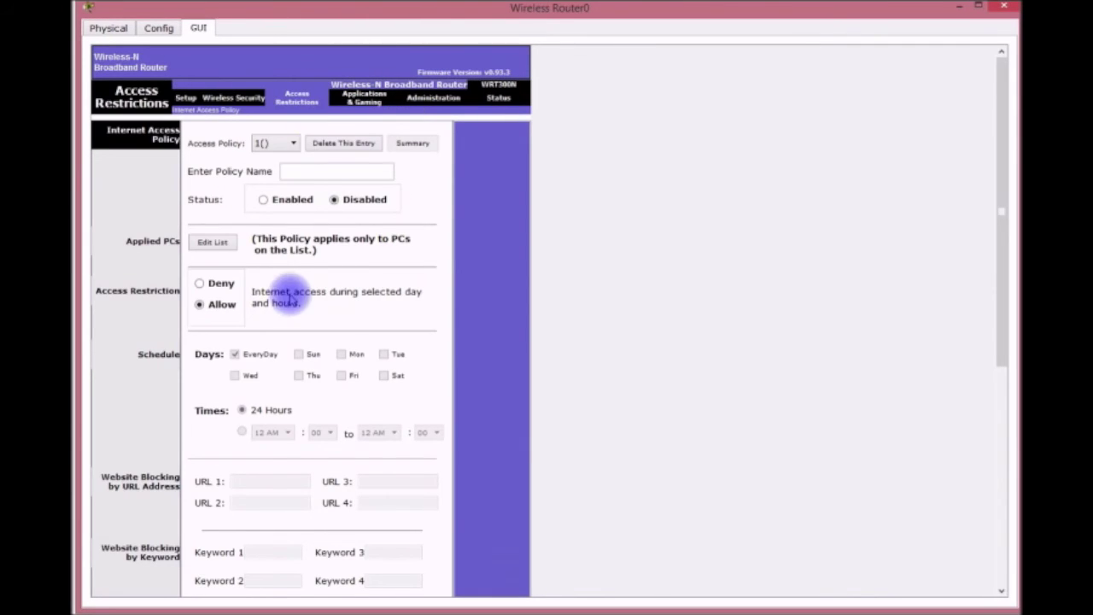
{"action": "scroll", "coordinate": [300, 268], "scroll_direction": "down", "scroll_amount": 1}
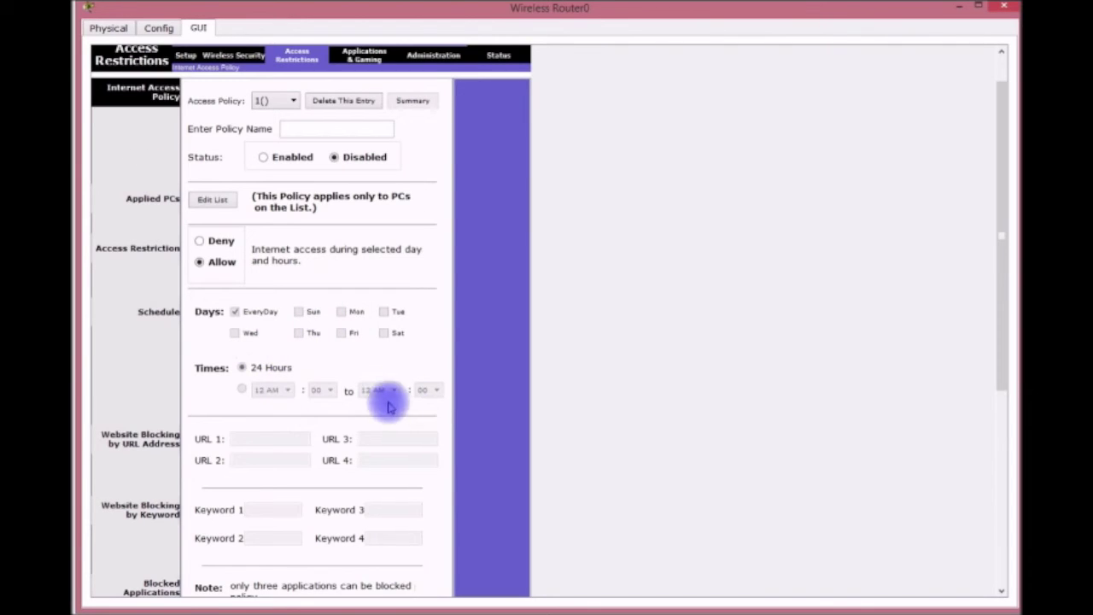
{"action": "scroll", "coordinate": [383, 393], "scroll_direction": "down", "scroll_amount": 2}
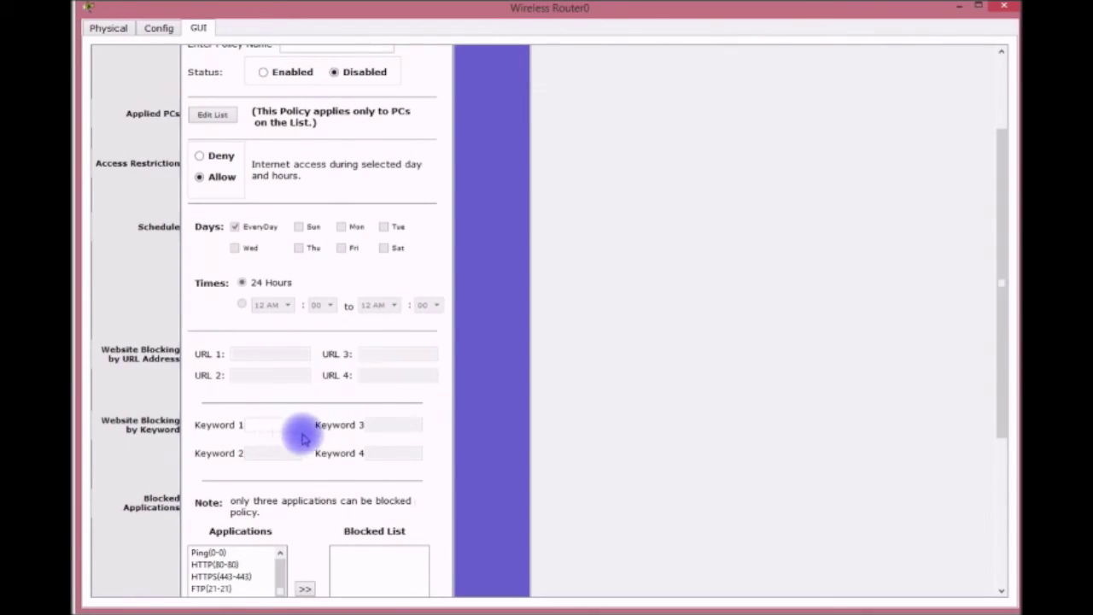
{"action": "scroll", "coordinate": [294, 440], "scroll_direction": "down", "scroll_amount": 2}
{"action": "left_click", "coordinate": [256, 479]}
{"action": "mouse_move", "coordinate": [280, 482]}
{"action": "left_mouse_down"}
{"action": "mouse_move", "coordinate": [297, 517]}
{"action": "mouse_move", "coordinate": [284, 473]}
{"action": "left_mouse_up"}
{"action": "scroll", "coordinate": [410, 432], "scroll_direction": "up", "scroll_amount": 5}
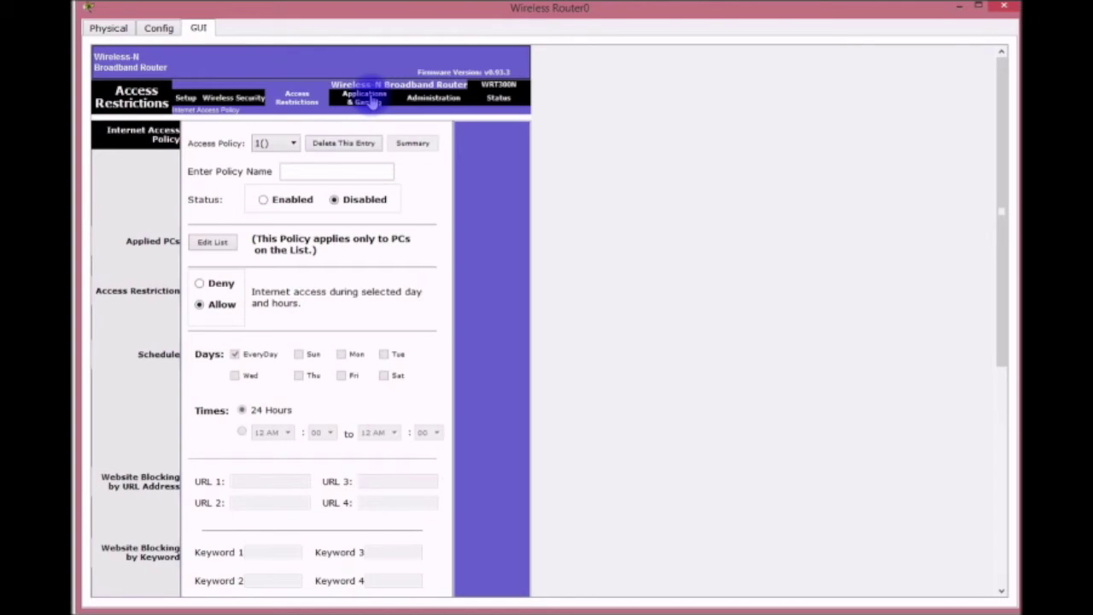
Enter and confirm a new router admin password on the Administration page, then save settings.
{"action": "left_click", "coordinate": [436, 101]}
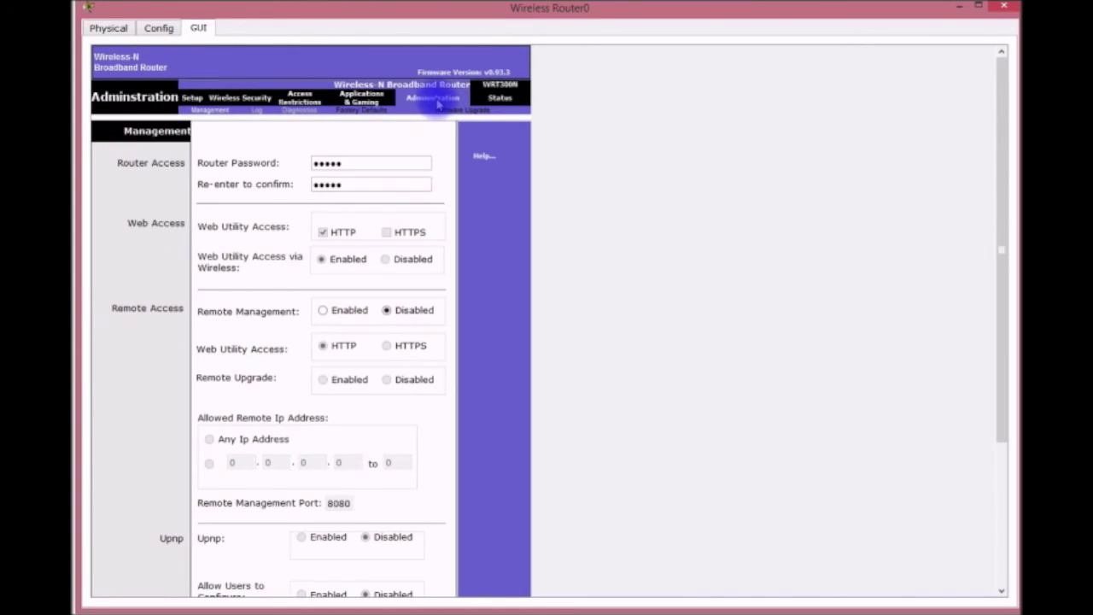
{"action": "left_click_drag", "start_coordinate": [359, 164], "coordinate": [200, 232]}
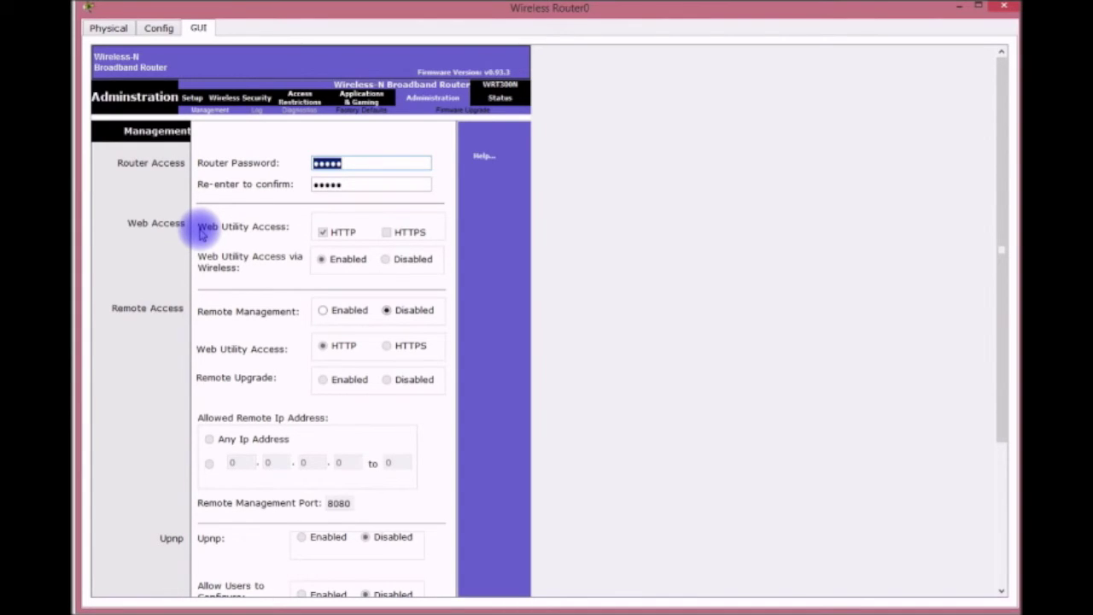
{"action": "type", "text": "c"}
{"action": "key", "text": "Tab"}
{"action": "type", "text": "c"}
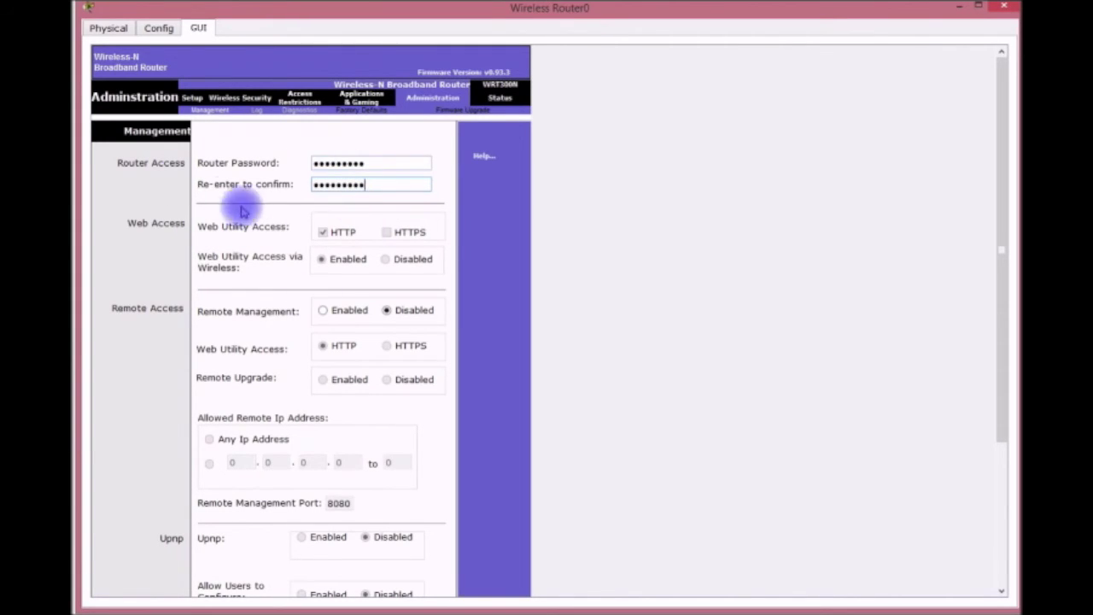
{"action": "scroll", "coordinate": [244, 281], "scroll_direction": "down", "scroll_amount": 3}
{"action": "left_click", "coordinate": [314, 554]}
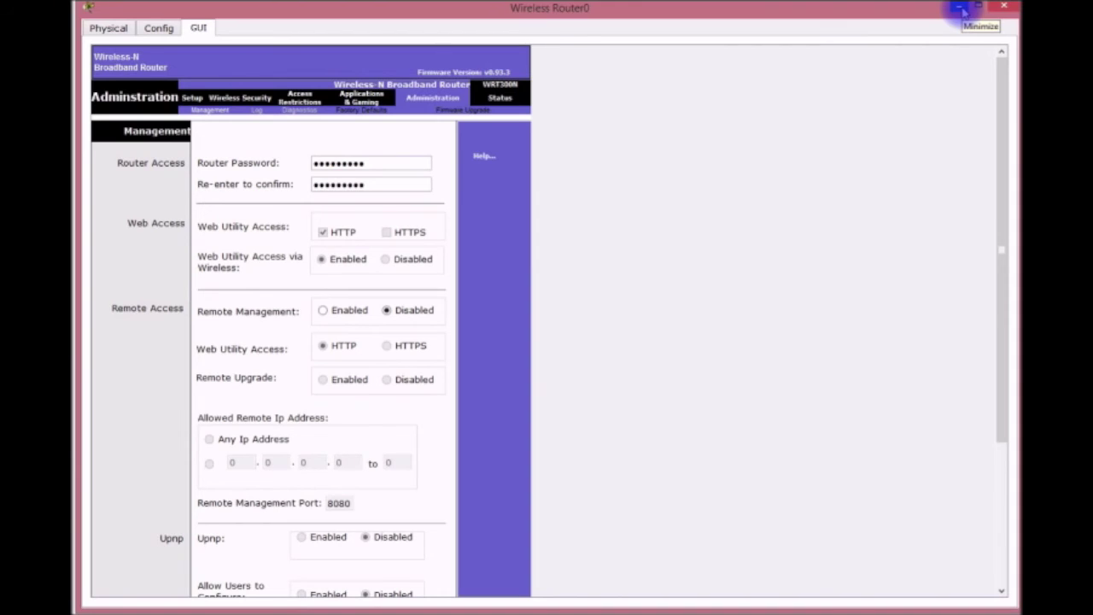
{"action": "left_click", "coordinate": [960, 8]}
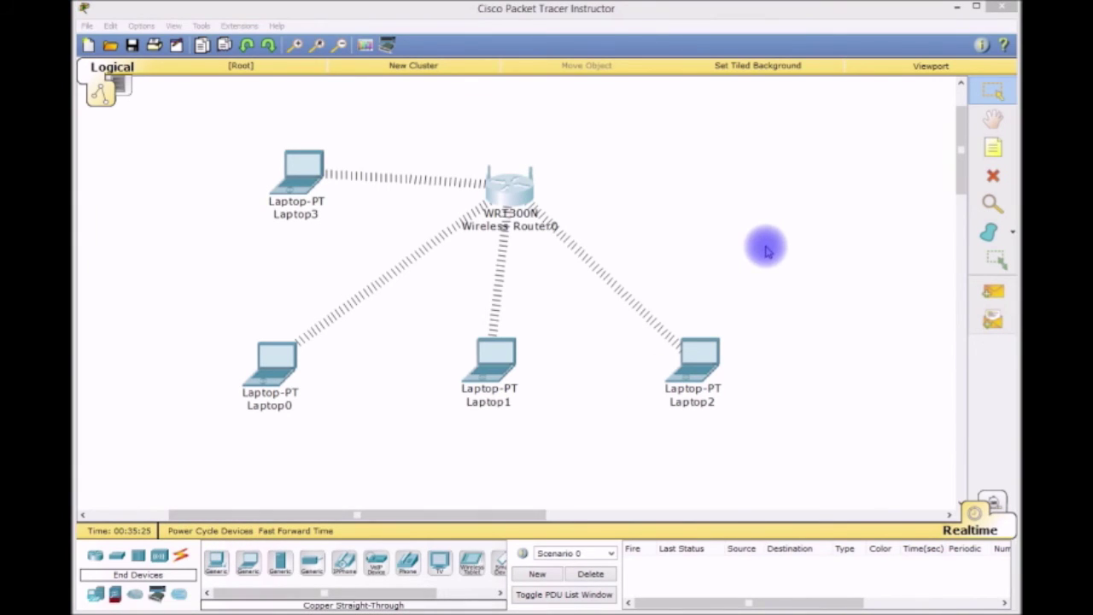
Bring up the WIRELESS WITH RADIUS.pkt lab window from the taskbar.
{"action": "left_click", "coordinate": [950, 7]}
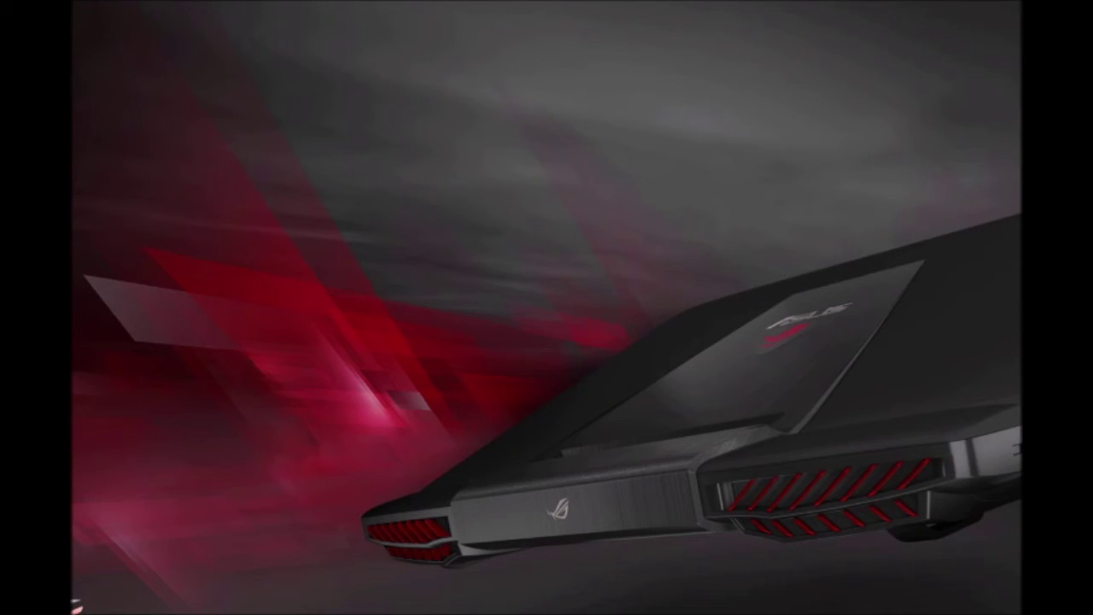
{"action": "mouse_move", "coordinate": [75, 606]}
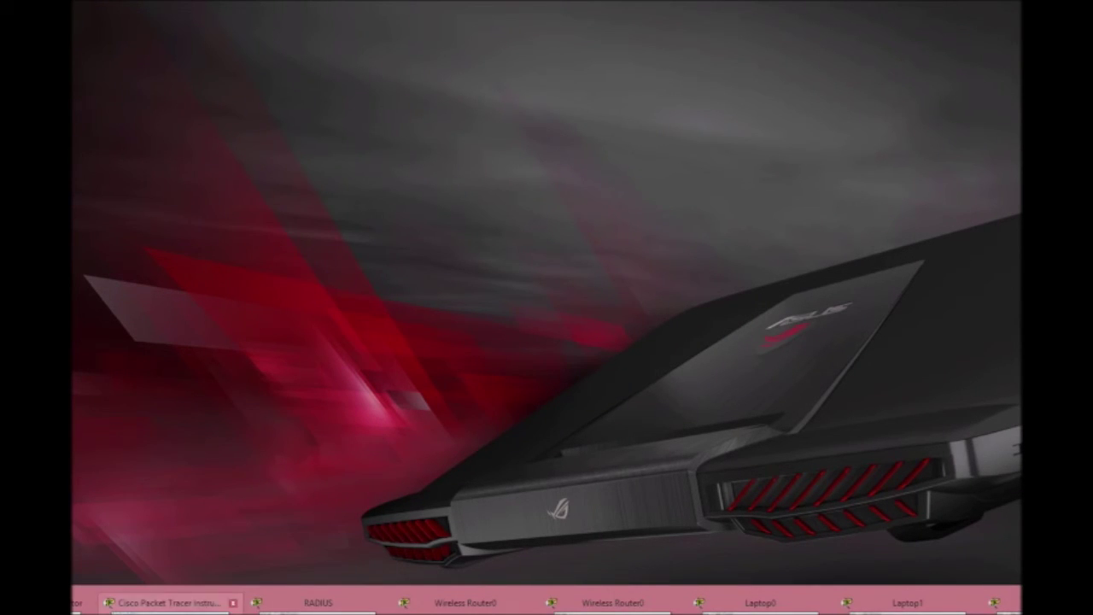
{"action": "left_click", "coordinate": [128, 602]}
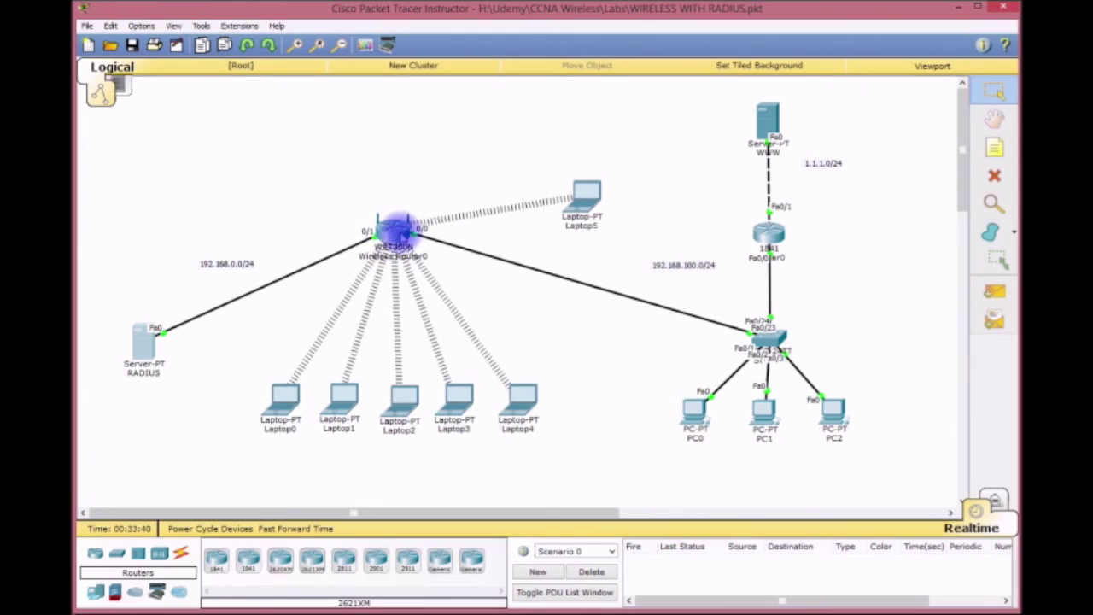
Review Wireless Router0's WPA Enterprise AES security using RADIUS server 192.168.0.200, then select the RADIUS server.
{"action": "left_click", "coordinate": [402, 226]}
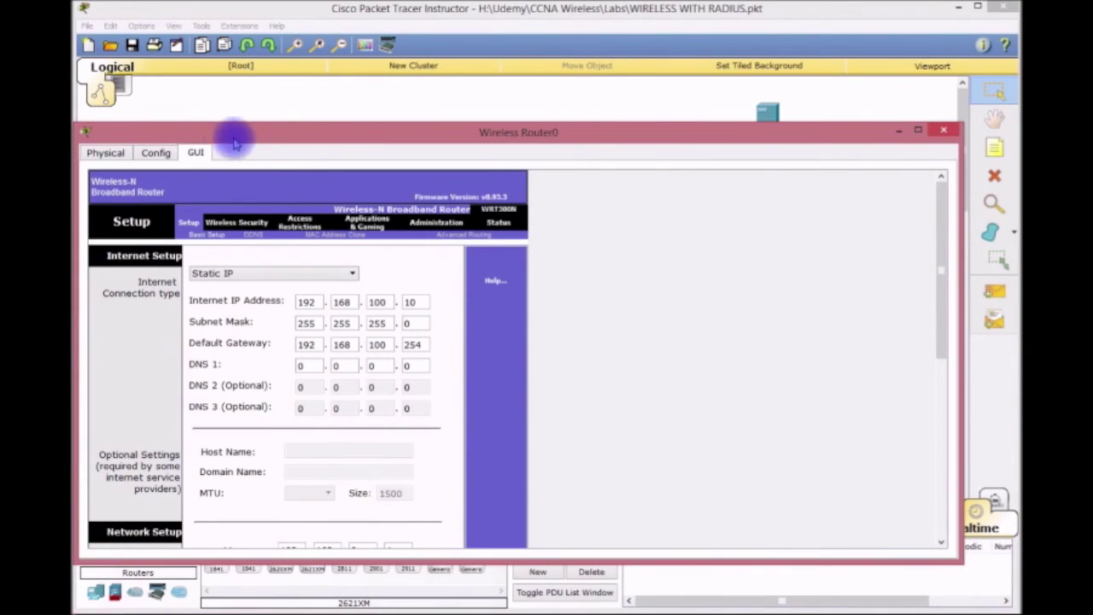
{"action": "left_click", "coordinate": [254, 227]}
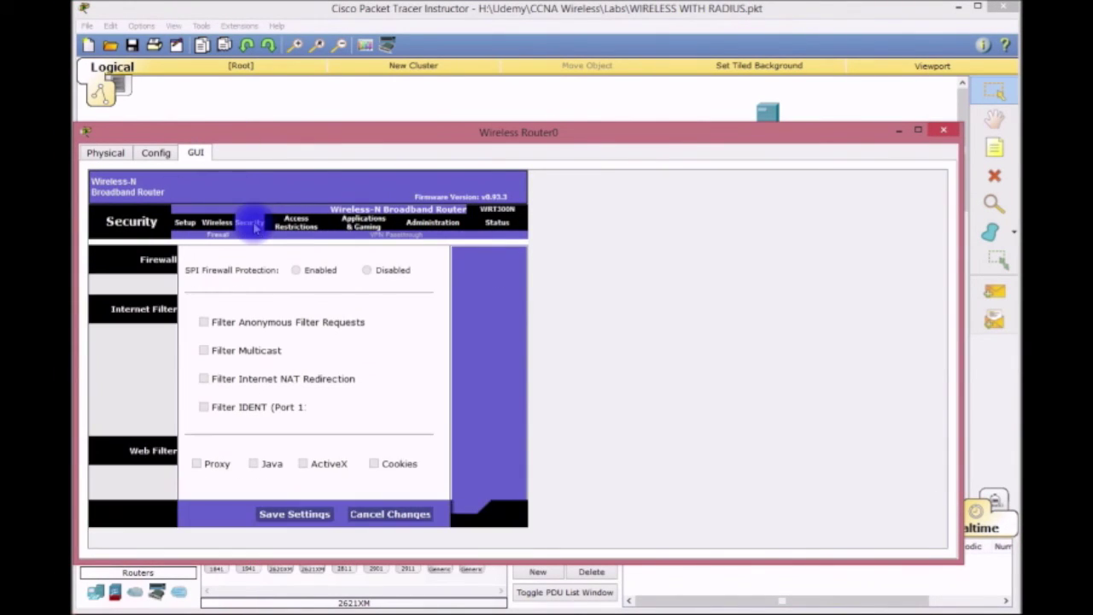
{"action": "left_click", "coordinate": [218, 225]}
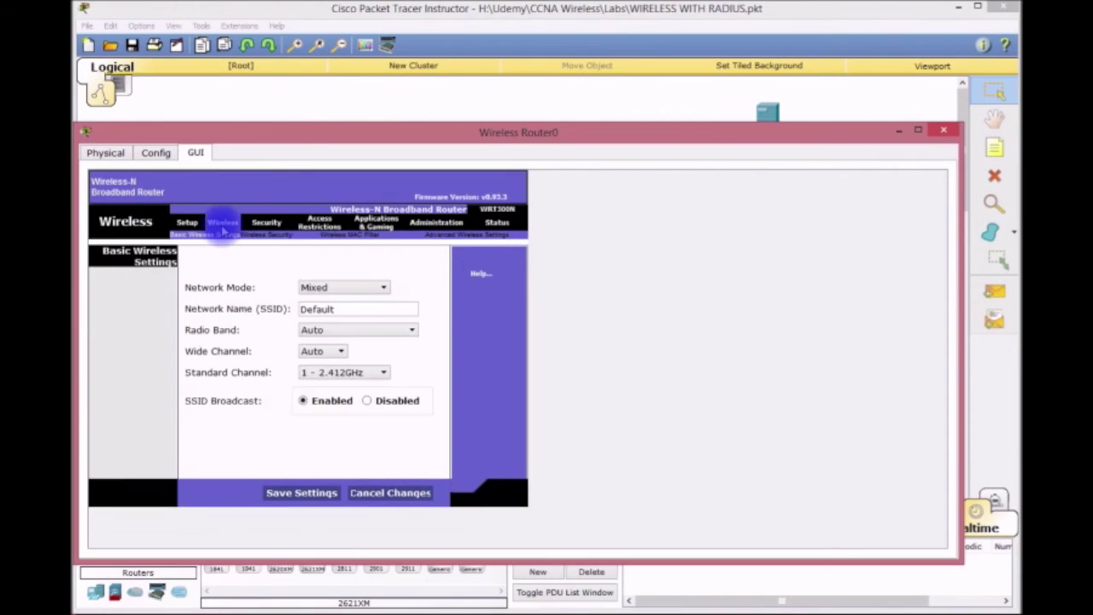
{"action": "left_click", "coordinate": [265, 237]}
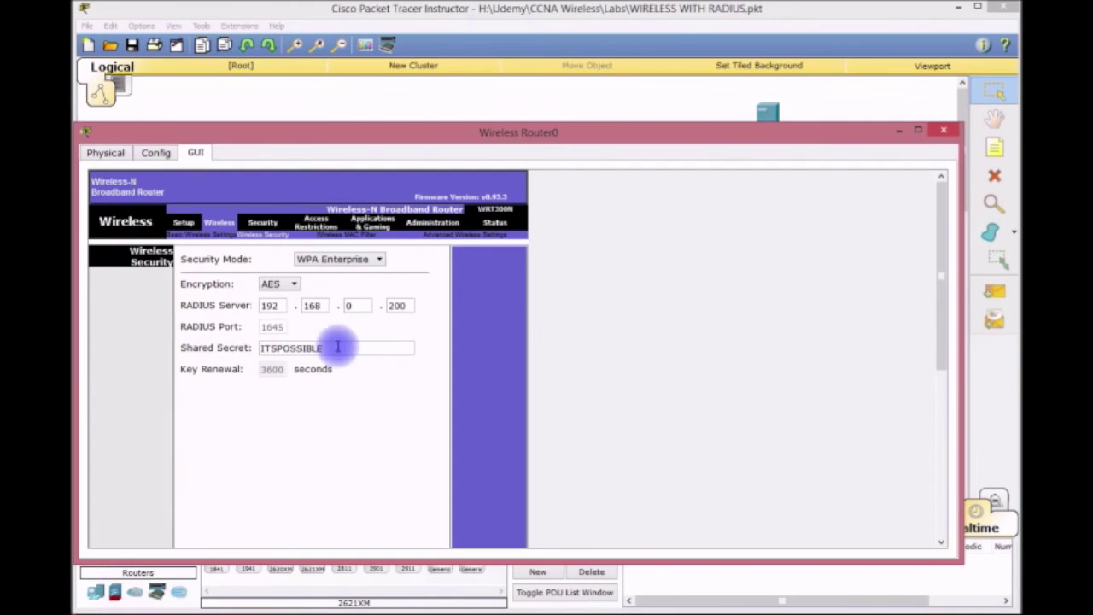
{"action": "left_click_drag", "start_coordinate": [341, 347], "coordinate": [249, 352]}
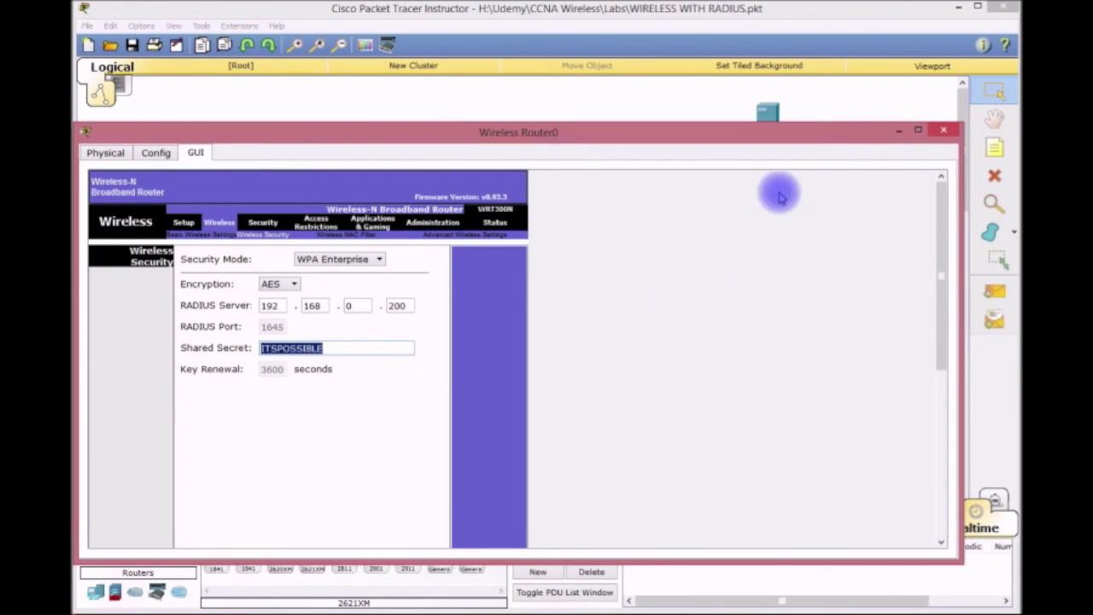
{"action": "left_click", "coordinate": [898, 131]}
{"action": "left_click", "coordinate": [142, 343]}
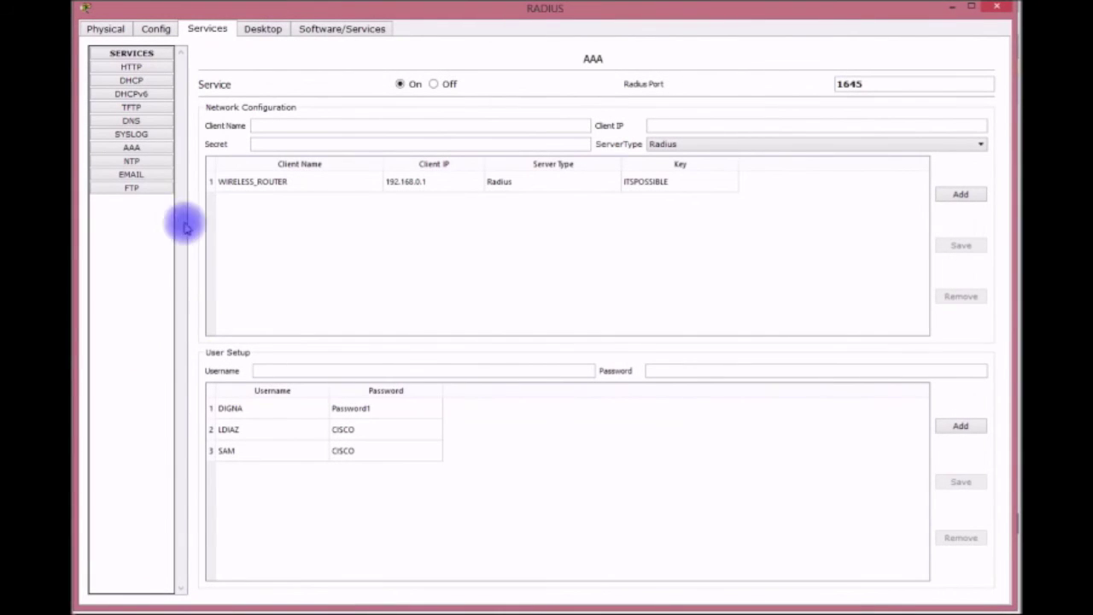
Widen the AAA Client Name column to read Wireless Router0's entry, then minimize the RADIUS window.
{"action": "left_click", "coordinate": [134, 148]}
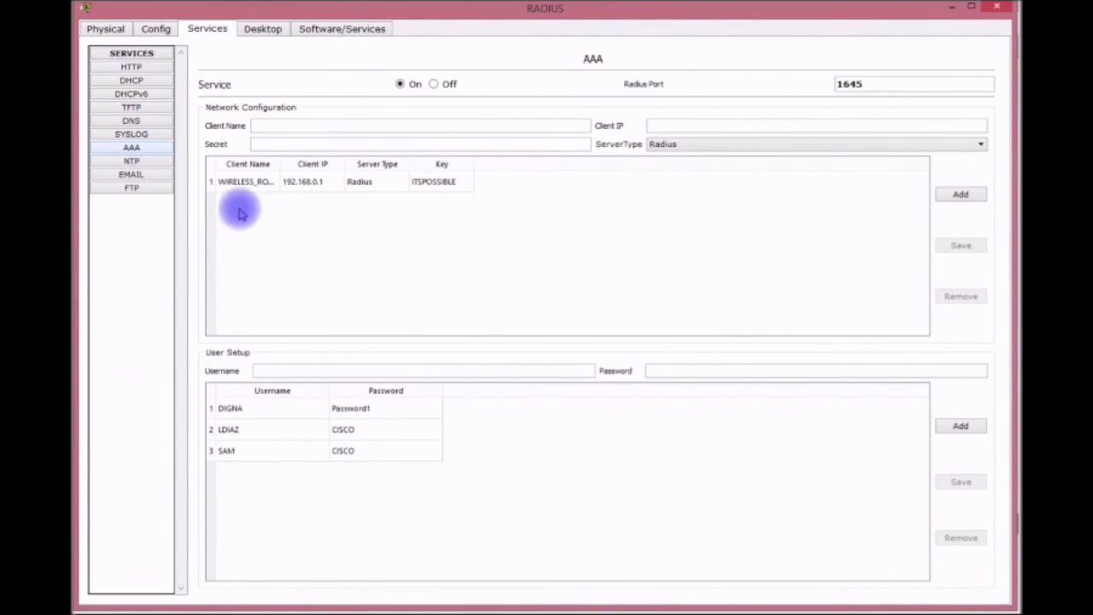
{"action": "left_click_drag", "start_coordinate": [280, 163], "coordinate": [329, 160]}
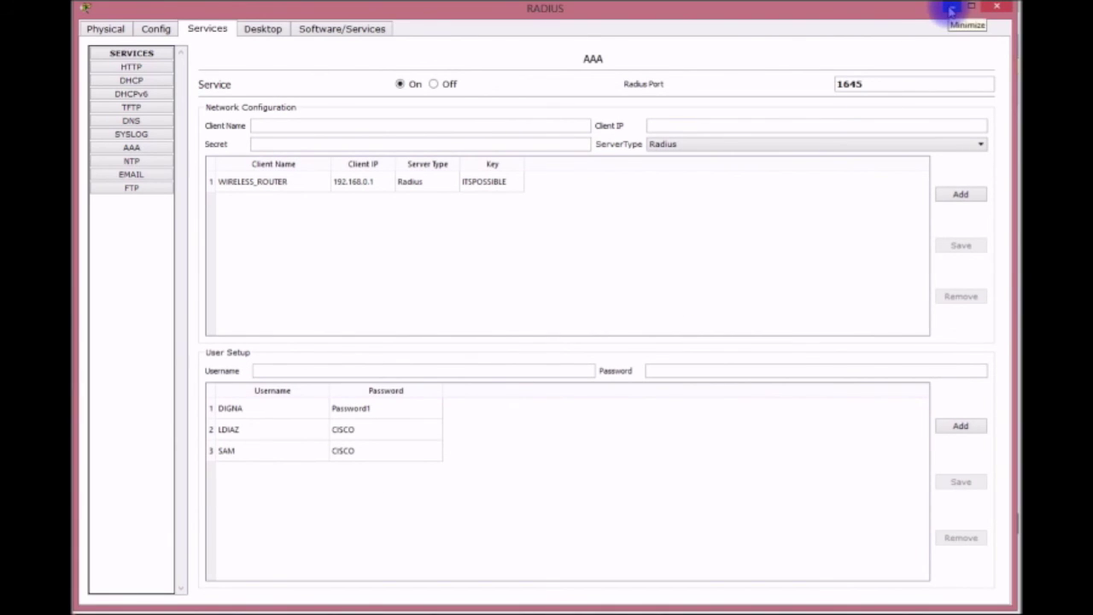
{"action": "left_click", "coordinate": [952, 9]}
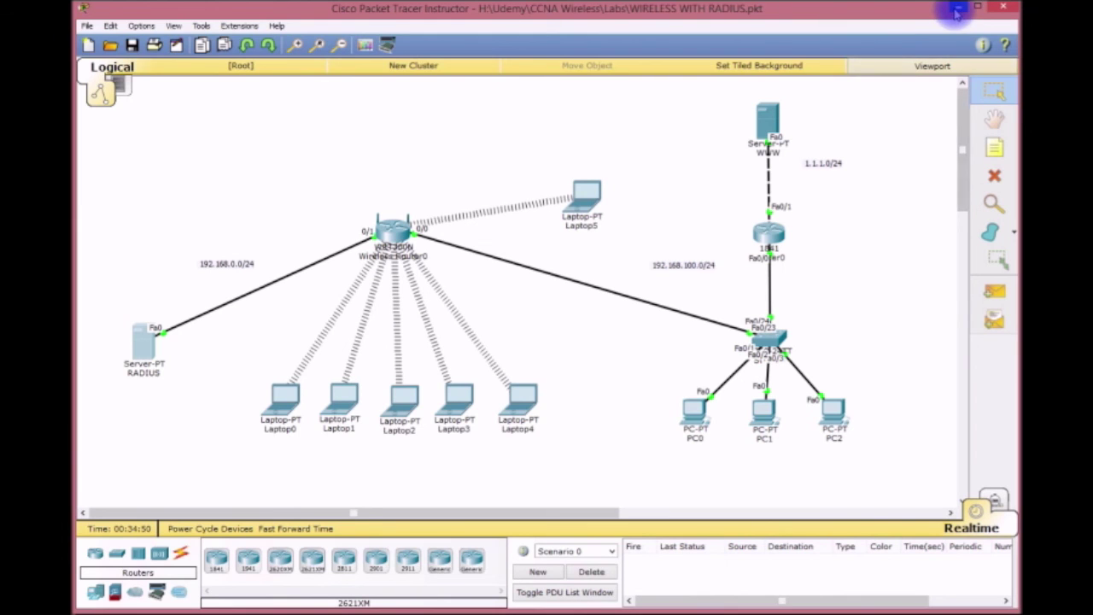
{"action": "mouse_move", "coordinate": [226, 602]}
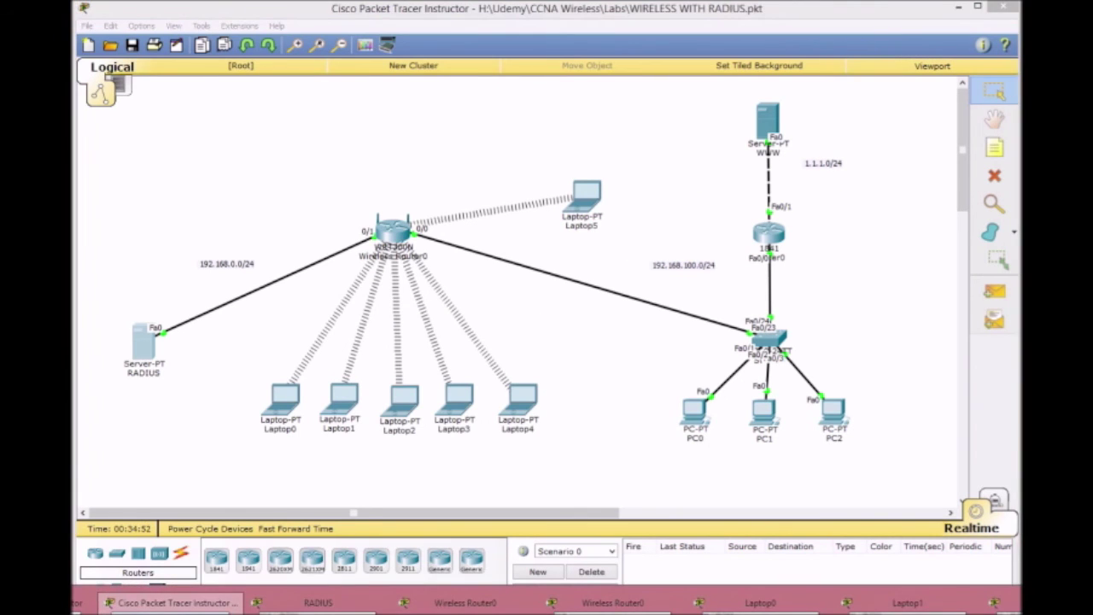